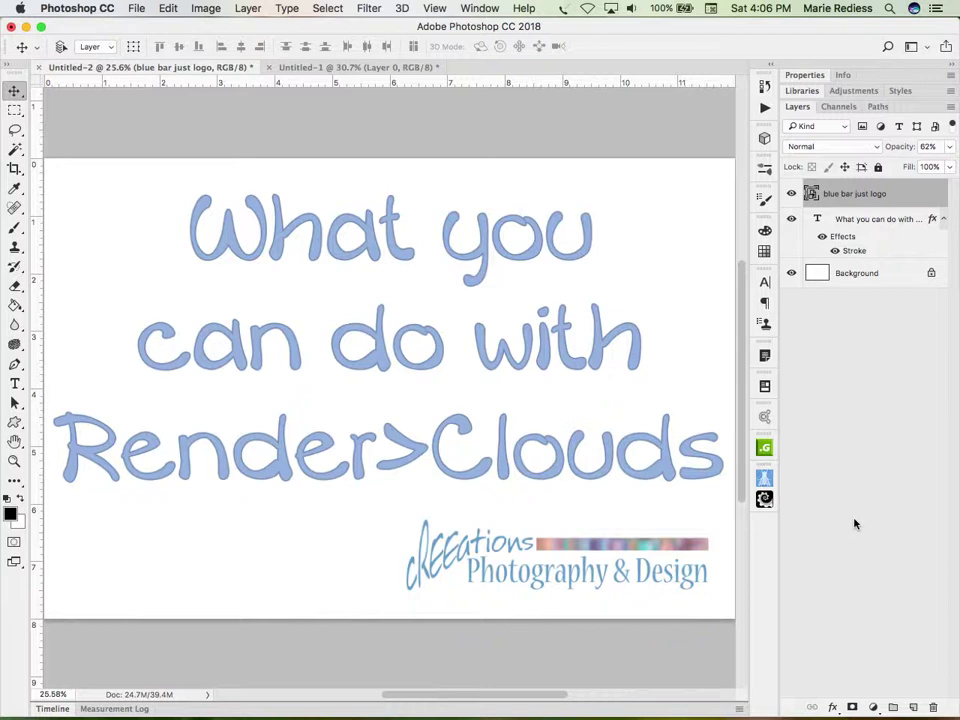
Bring the blank Untitled-1 canvas, holding only Layer 0, to the front
{"action": "left_click", "coordinate": [375, 67]}
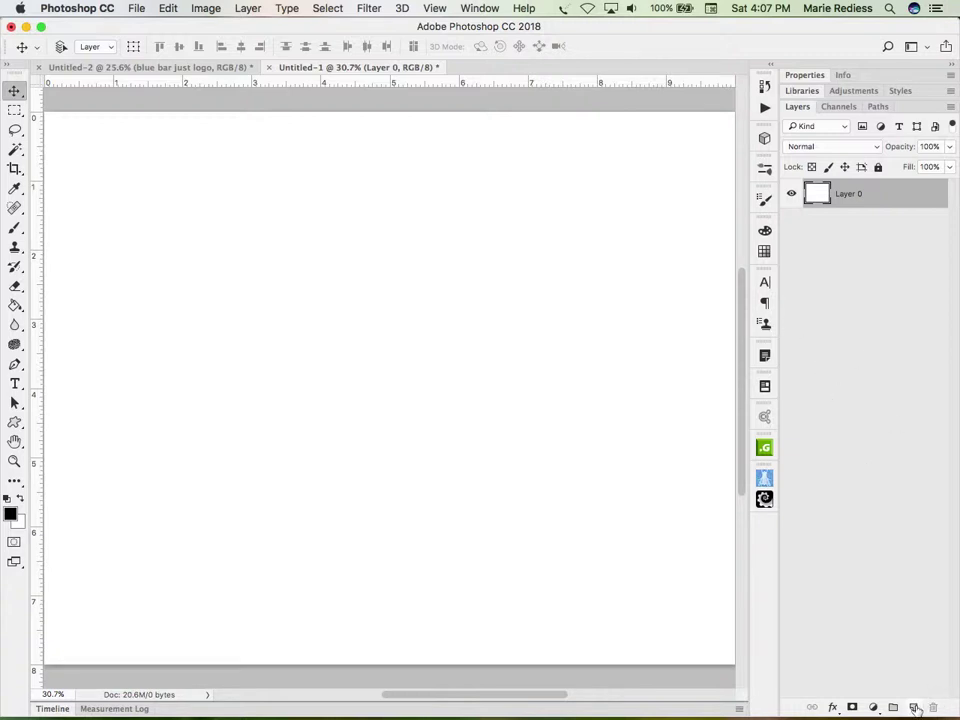
Add Layer 1 and fill it with a Render > Clouds texture, zoomed out around the canvas
{"action": "left_click", "coordinate": [914, 707]}
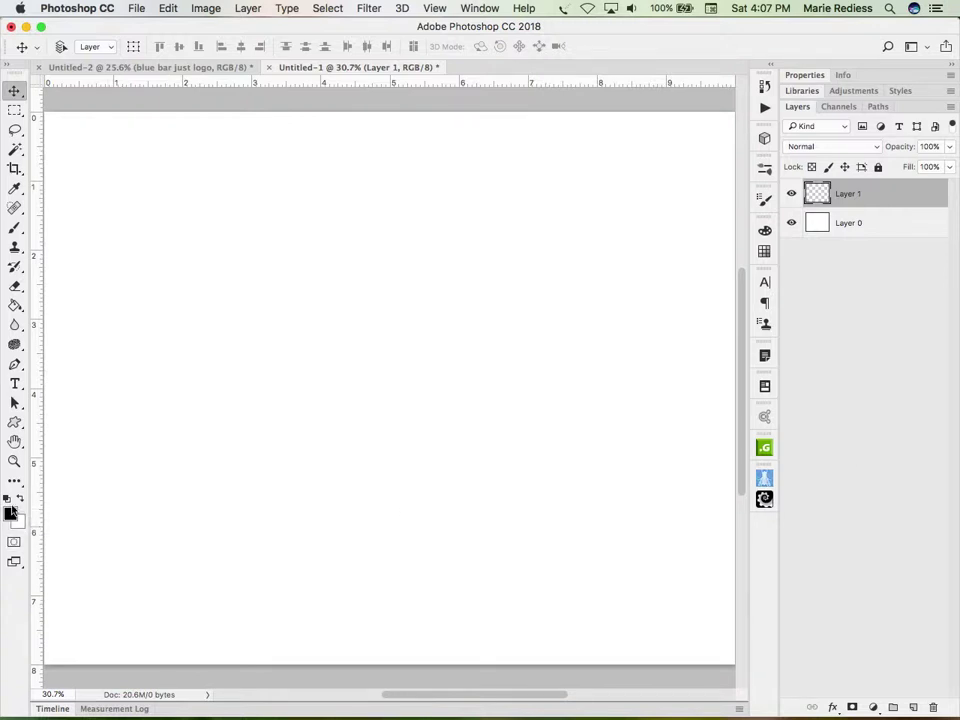
{"action": "left_click", "coordinate": [366, 8]}
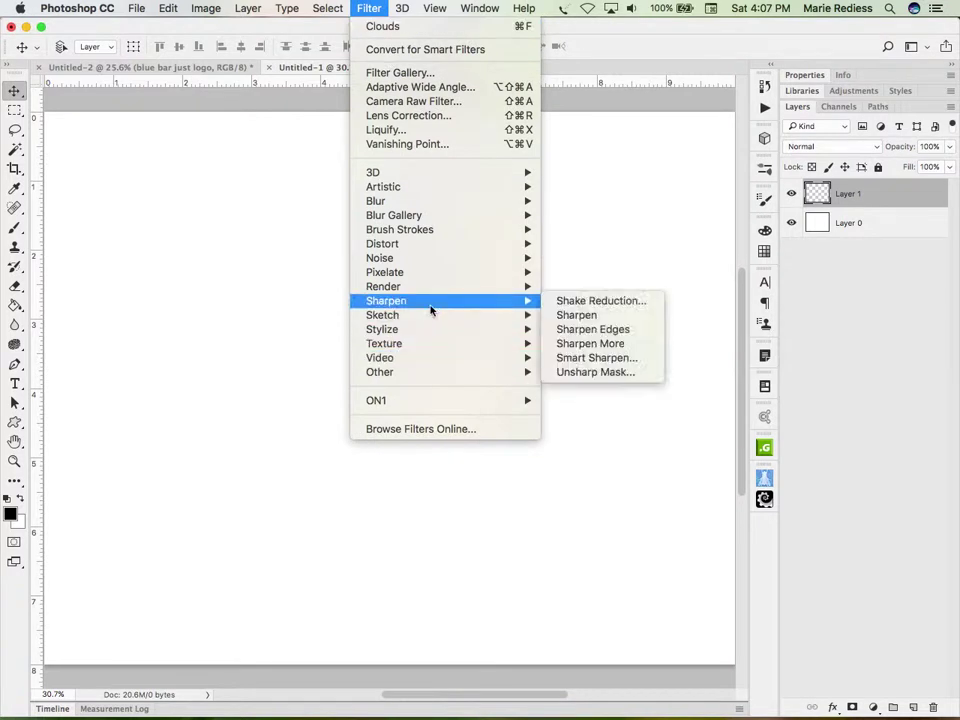
{"action": "mouse_move", "coordinate": [431, 285]}
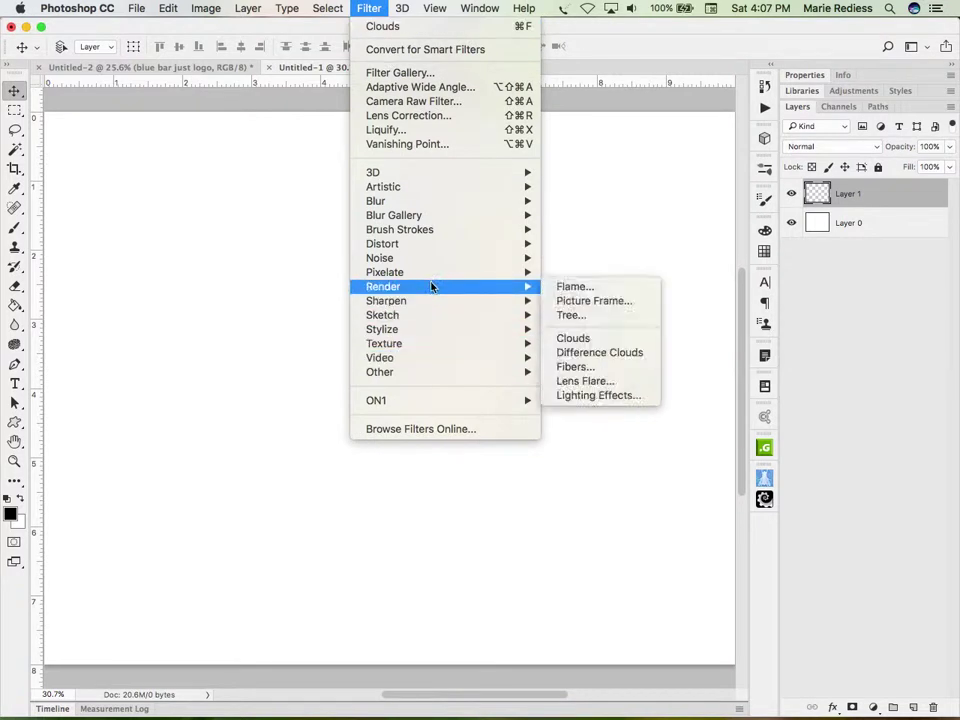
{"action": "left_click", "coordinate": [616, 341]}
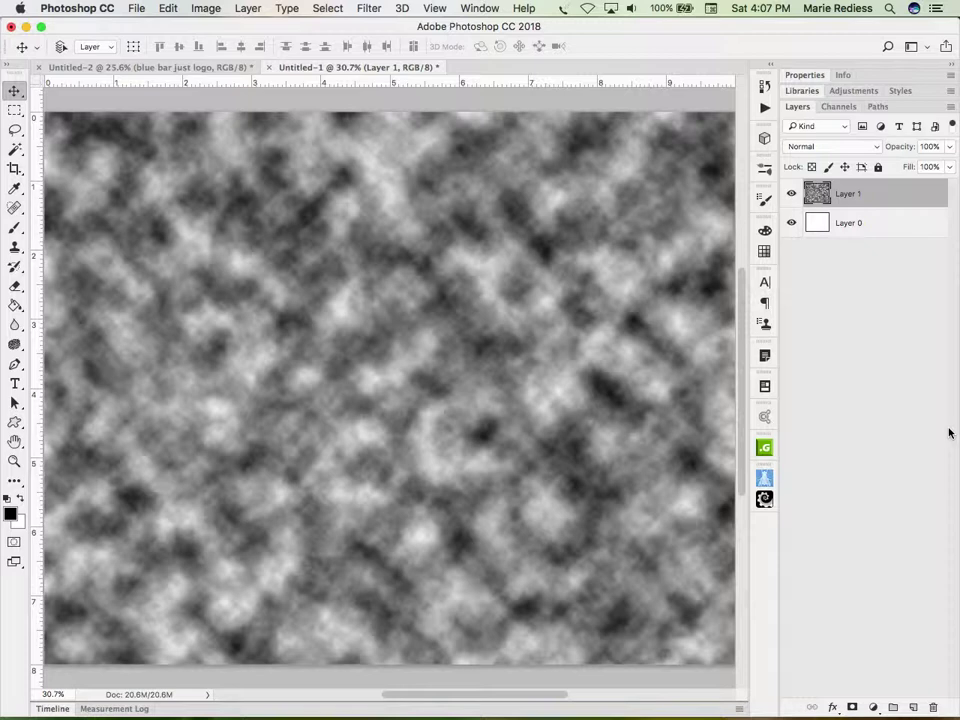
{"action": "key", "text": "super+minus"}
{"action": "key", "text": "super+minus"}
{"action": "key", "text": "super+minus"}
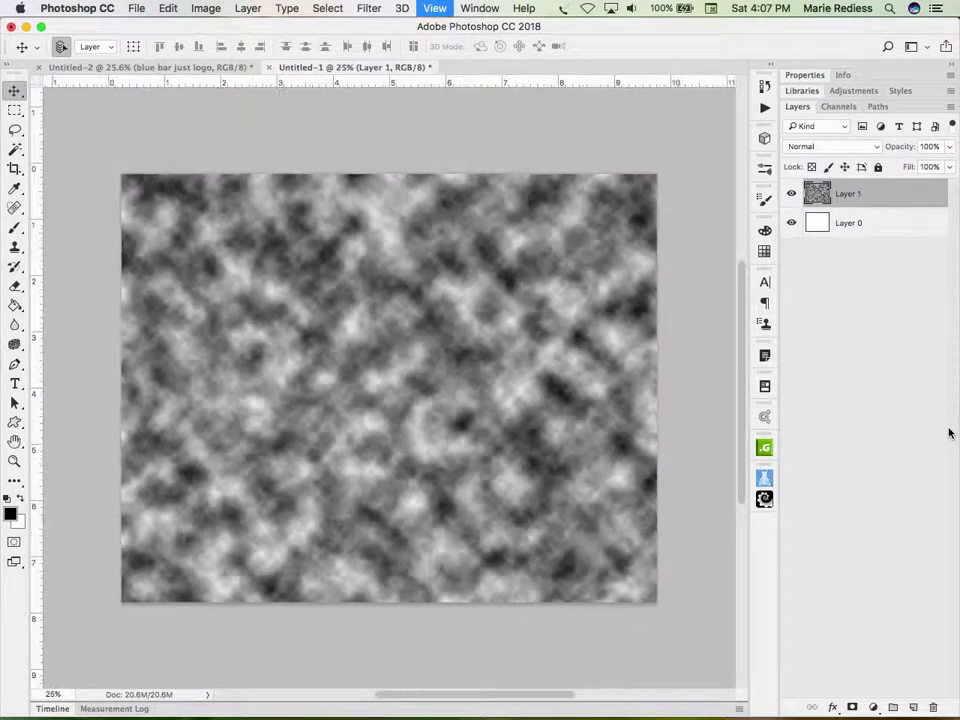
{"action": "key", "text": "super+minus"}
{"action": "key", "text": "super+0"}
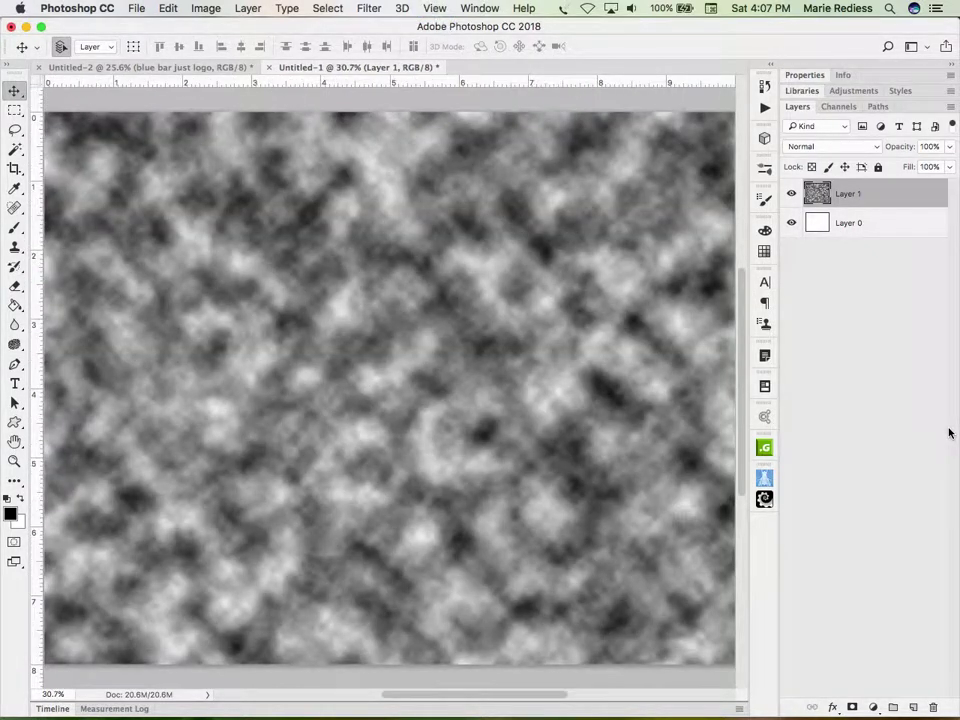
{"action": "key", "text": "super+minus"}
{"action": "key", "text": "super+minus"}
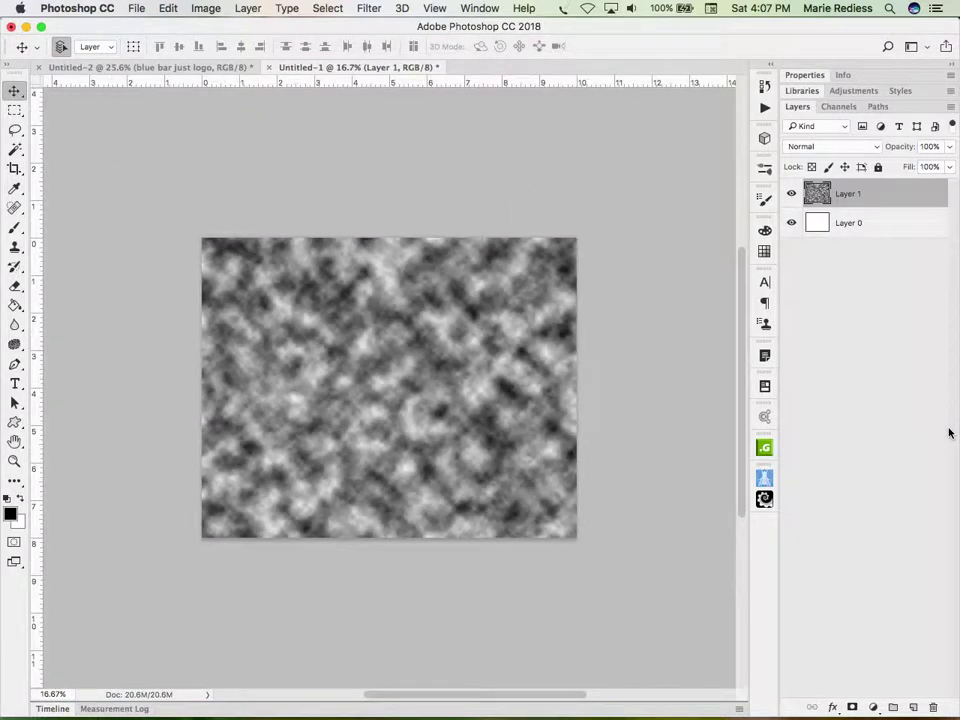
{"action": "key", "text": "super+minus"}
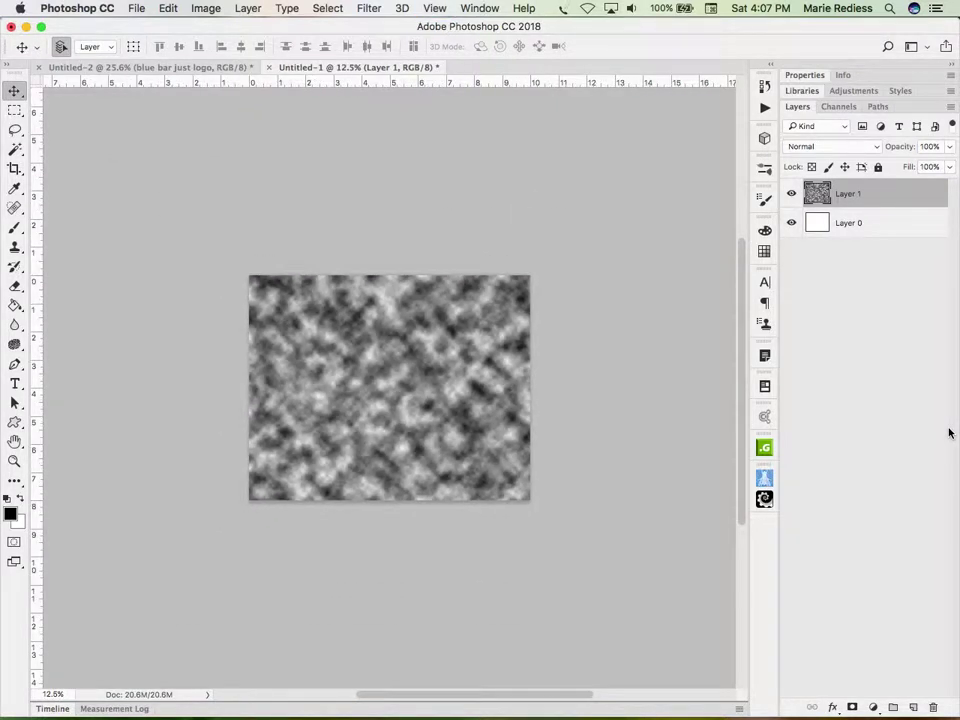
{"action": "key", "text": "super+minus"}
{"action": "key", "text": "super+minus"}
{"action": "key", "text": "super+minus"}
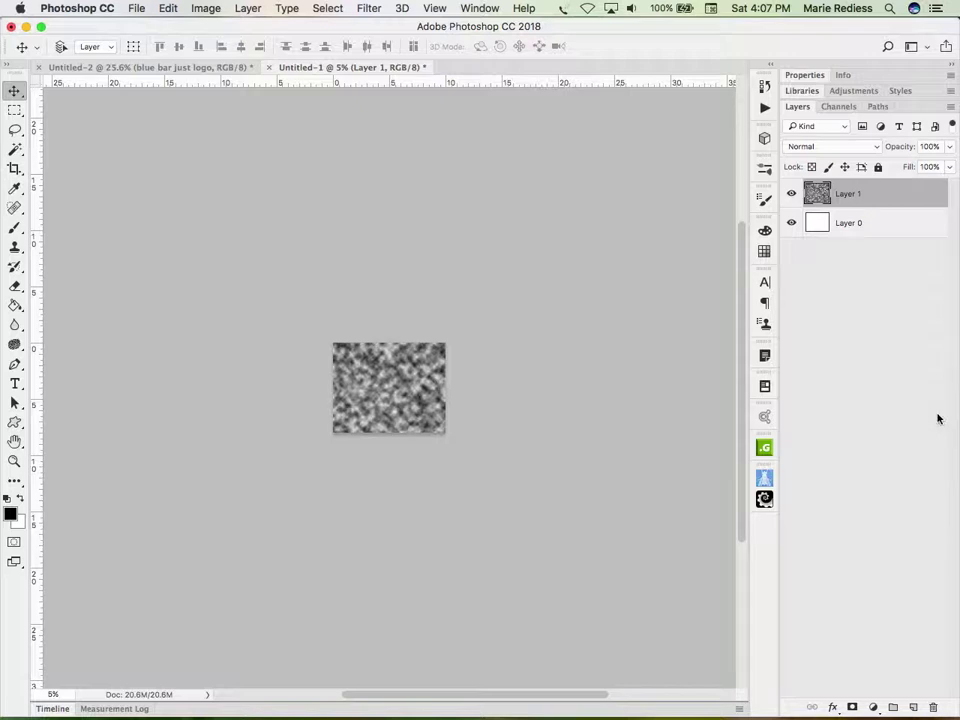
{"action": "key", "text": "super"}
Free-transform Layer 1 to about 585% width, turning the clouds into horizontal streaks
{"action": "key", "text": "super+t"}
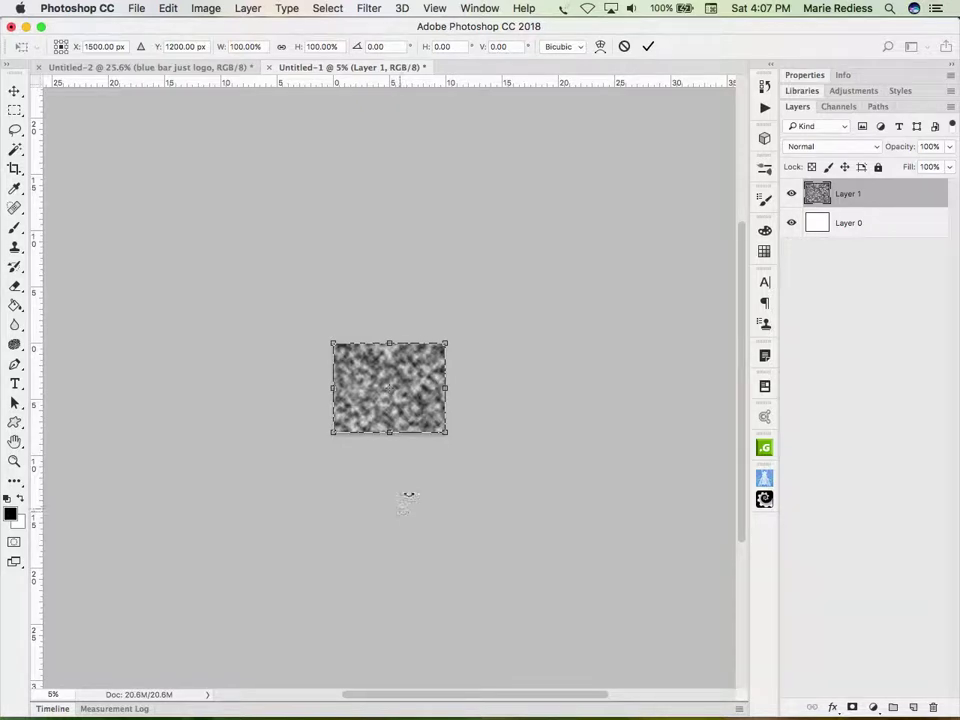
{"action": "right_click", "coordinate": [403, 393]}
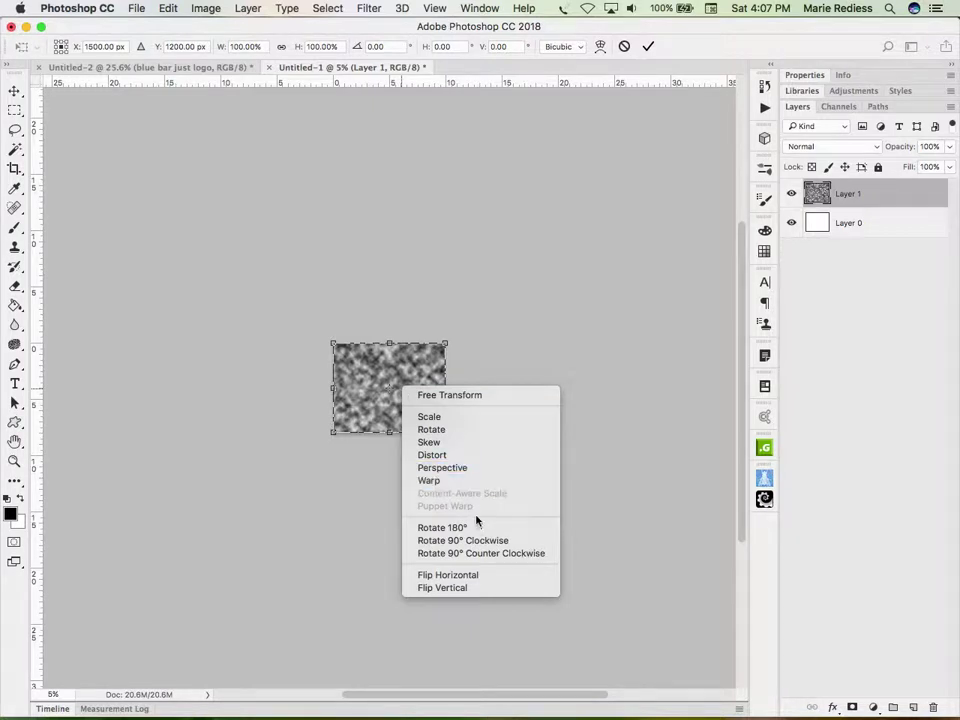
{"action": "left_click", "coordinate": [467, 467]}
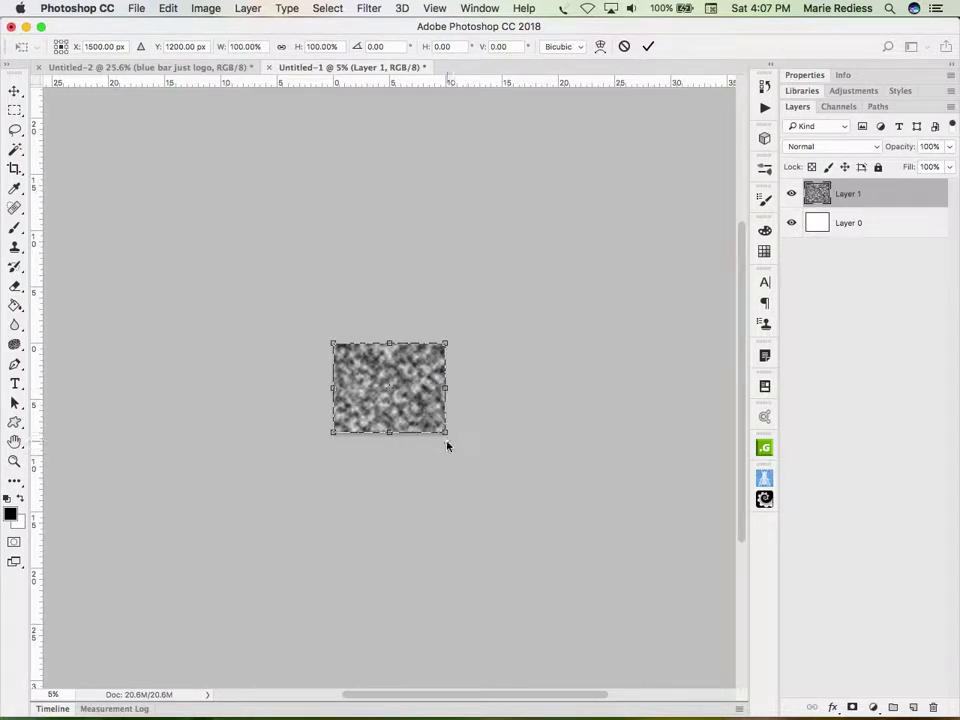
{"action": "left_click_drag", "start_coordinate": [446, 432], "coordinate": [789, 409]}
{"action": "left_click_drag", "start_coordinate": [446, 519], "coordinate": [641, 535]}
{"action": "key", "text": "super+z"}
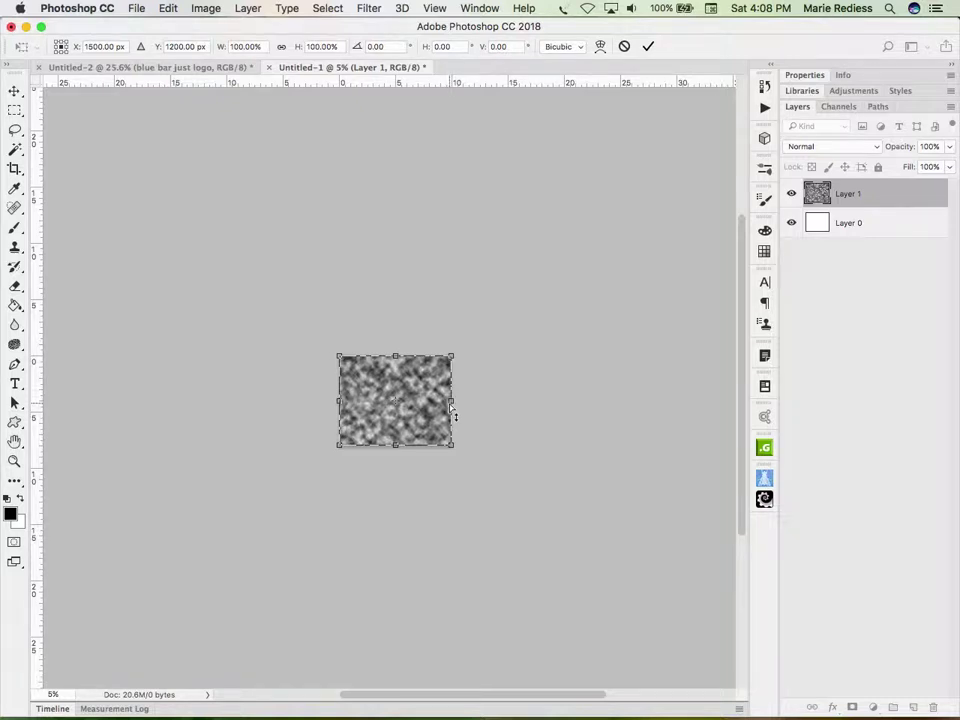
{"action": "right_click", "coordinate": [418, 390]}
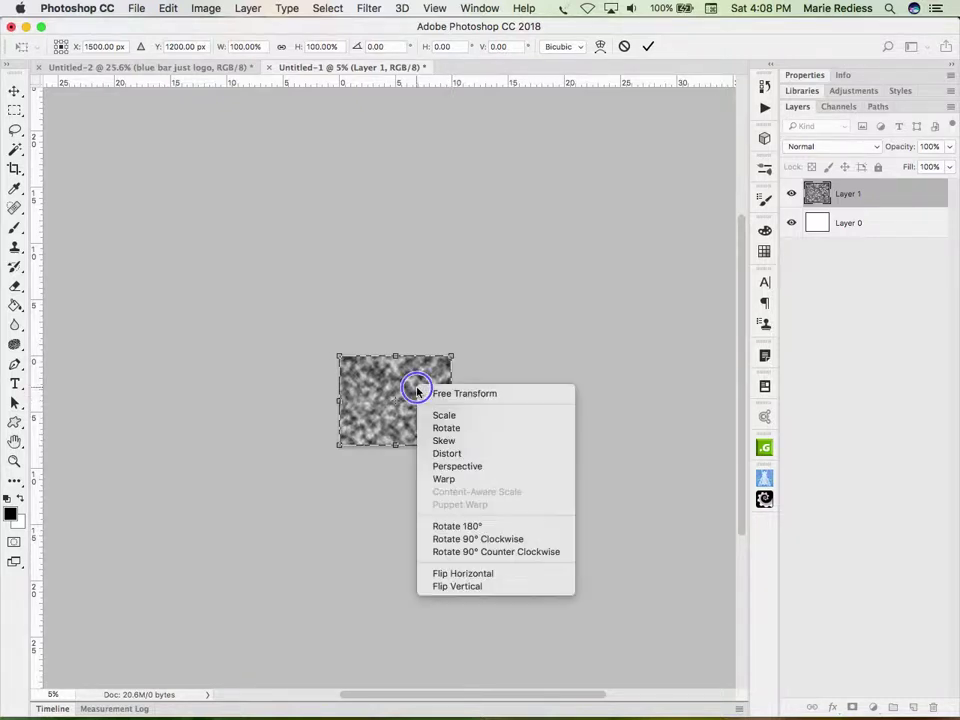
{"action": "left_click", "coordinate": [445, 394]}
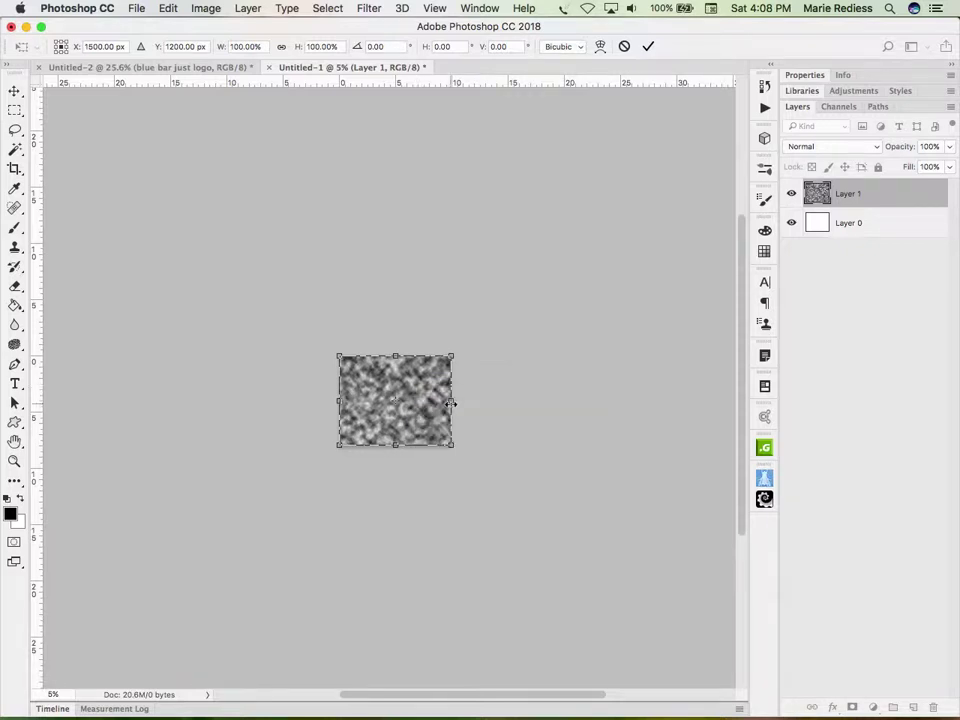
{"action": "left_click_drag", "start_coordinate": [451, 400], "coordinate": [497, 400]}
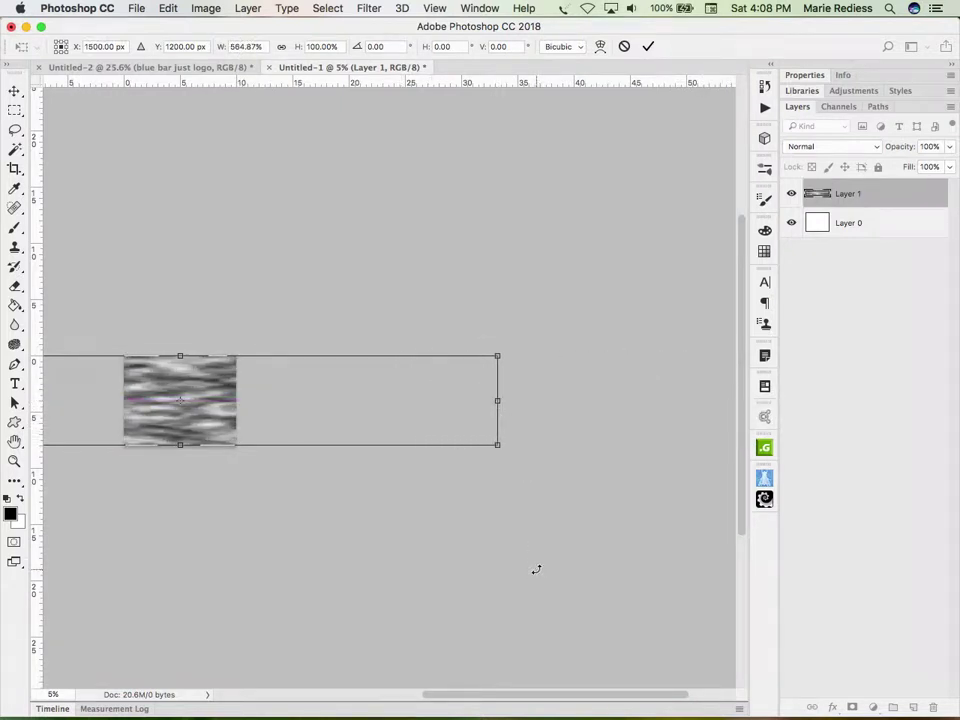
{"action": "key", "text": "Escape"}
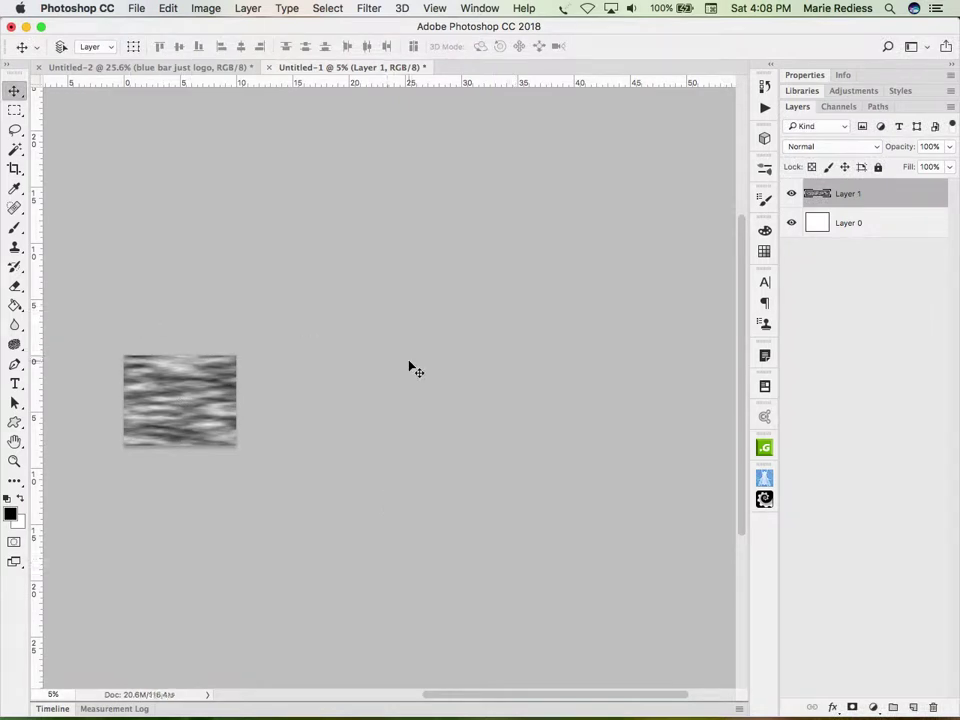
Apply a perspective transform to Layer 1, widening the bottom-right and narrowing the top-right corners
{"action": "key", "text": "super+t"}
{"action": "right_click", "coordinate": [206, 410]}
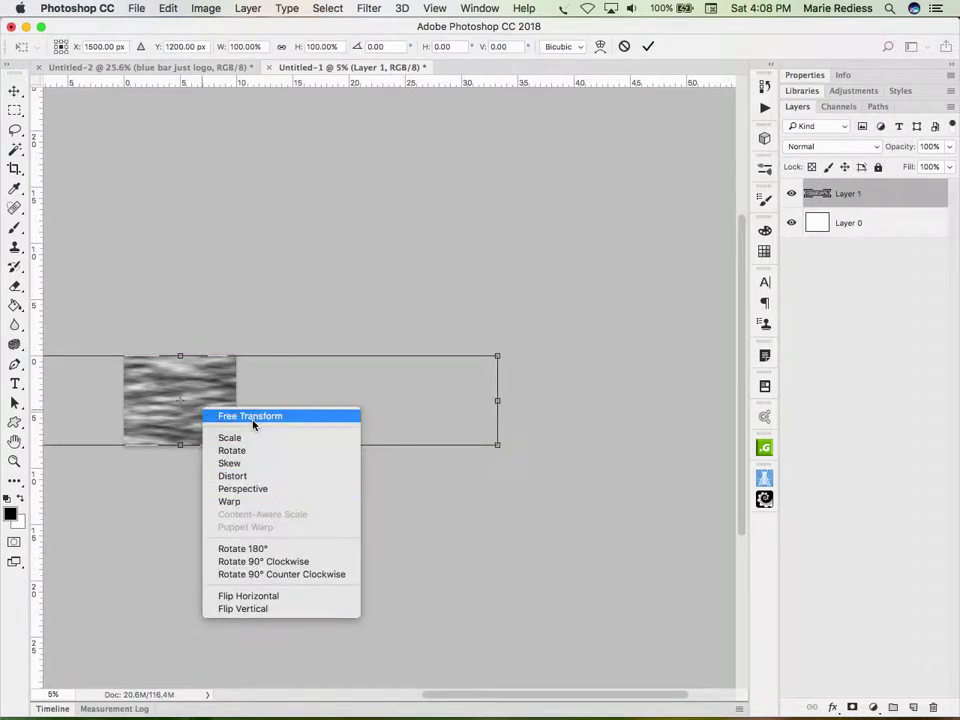
{"action": "left_click", "coordinate": [243, 488]}
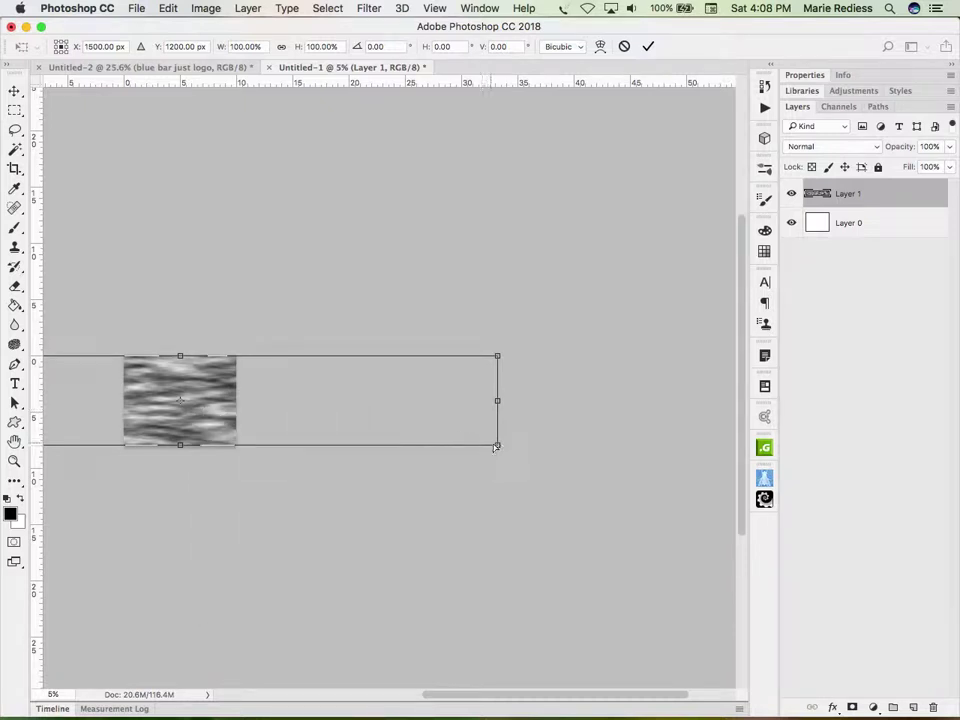
{"action": "left_click_drag", "start_coordinate": [497, 444], "coordinate": [641, 421]}
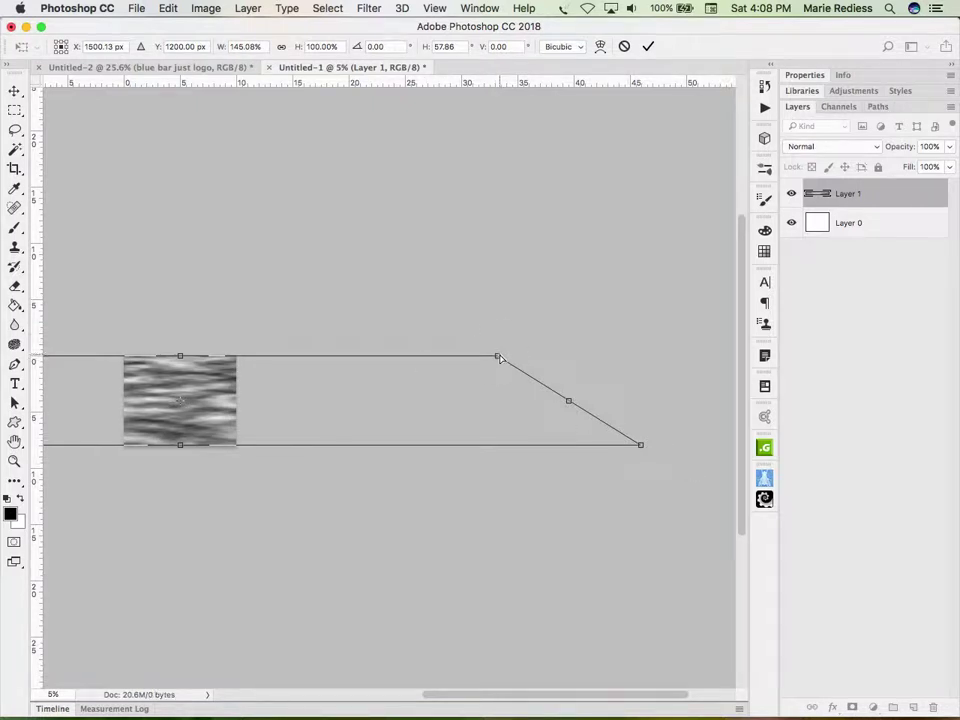
{"action": "left_click_drag", "start_coordinate": [502, 357], "coordinate": [346, 377]}
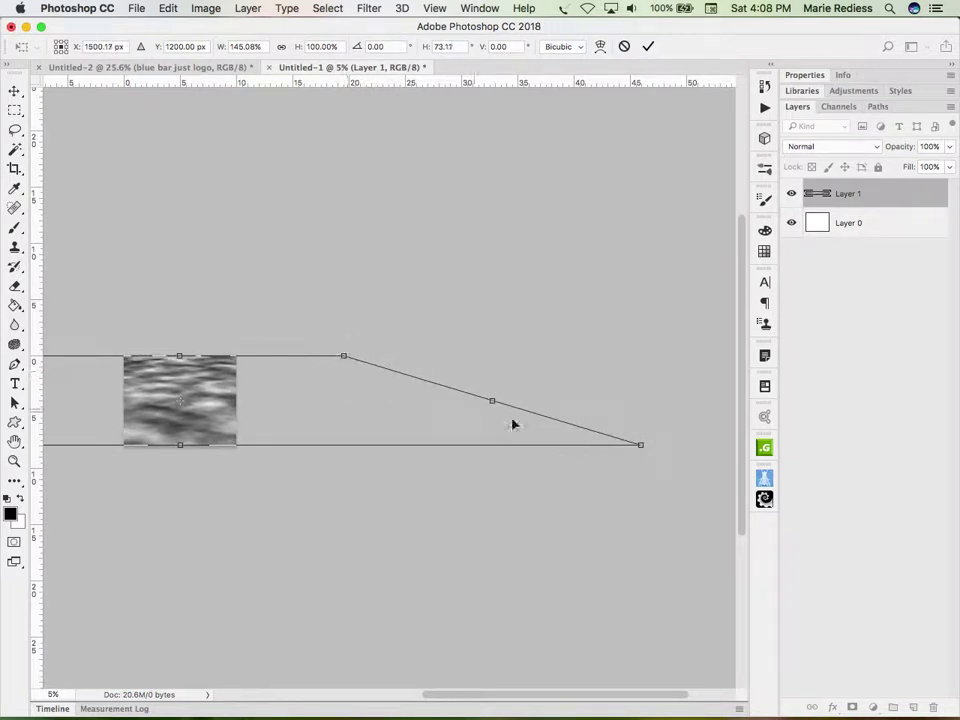
{"action": "left_click_drag", "start_coordinate": [640, 445], "coordinate": [695, 444]}
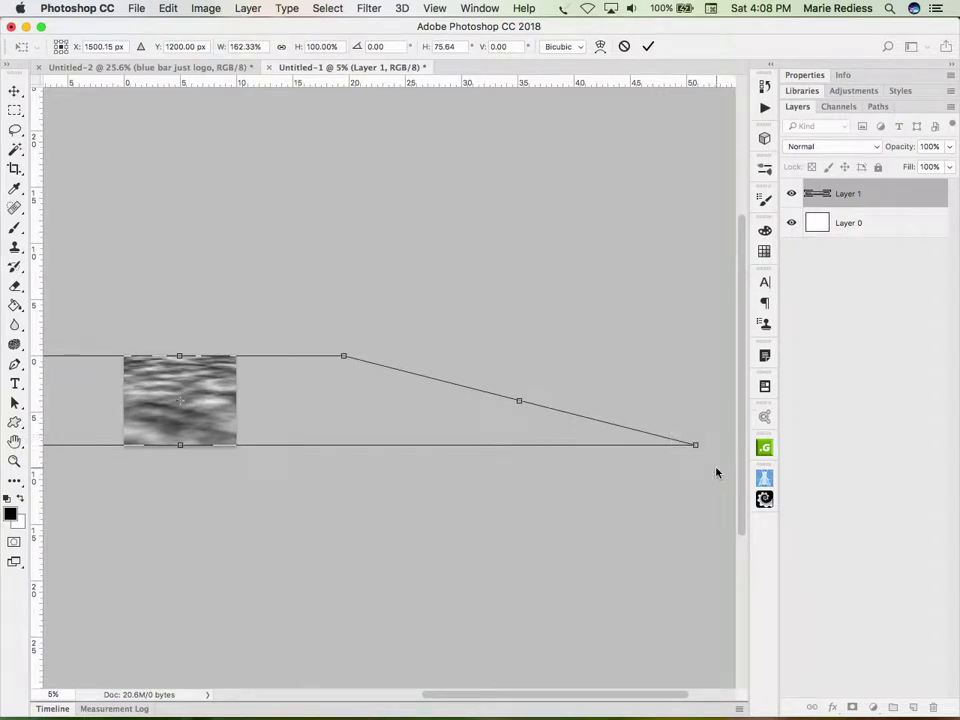
{"action": "key", "text": "Return"}
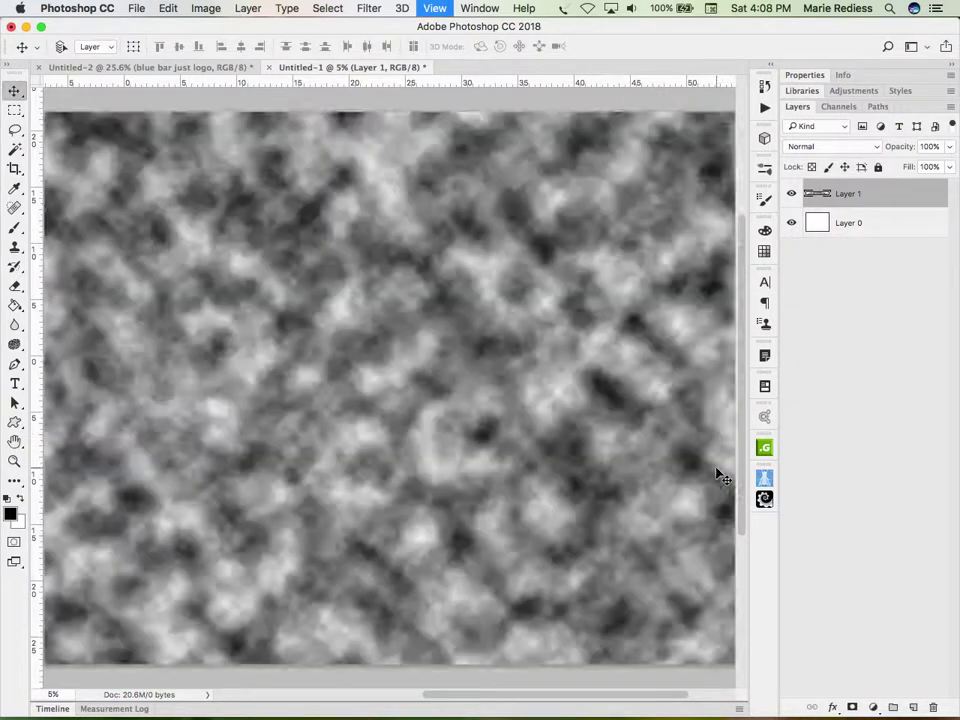
{"action": "key", "text": "super+0"}
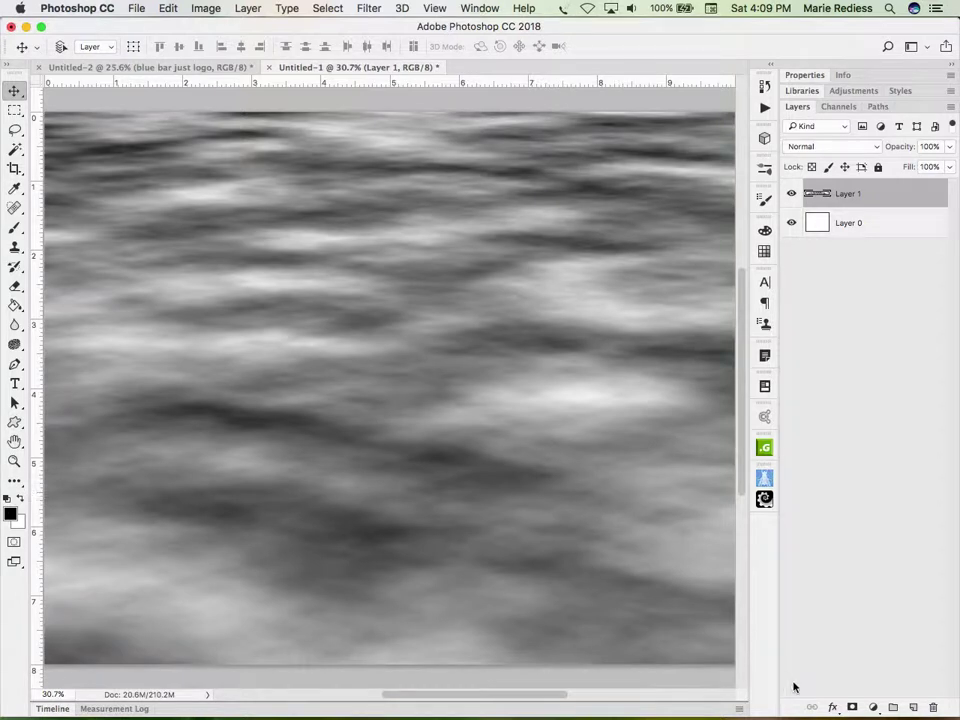
Add a Levels 1 adjustment above Layer 1 with input levels 38 / 1.00 / 232
{"action": "left_click", "coordinate": [872, 707]}
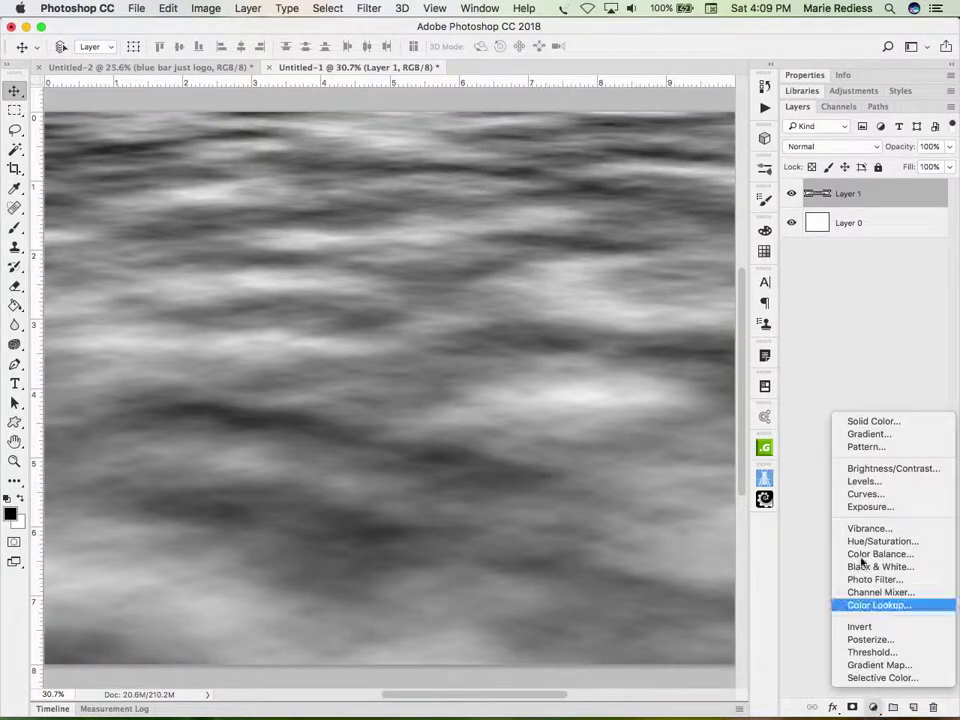
{"action": "left_click", "coordinate": [861, 483]}
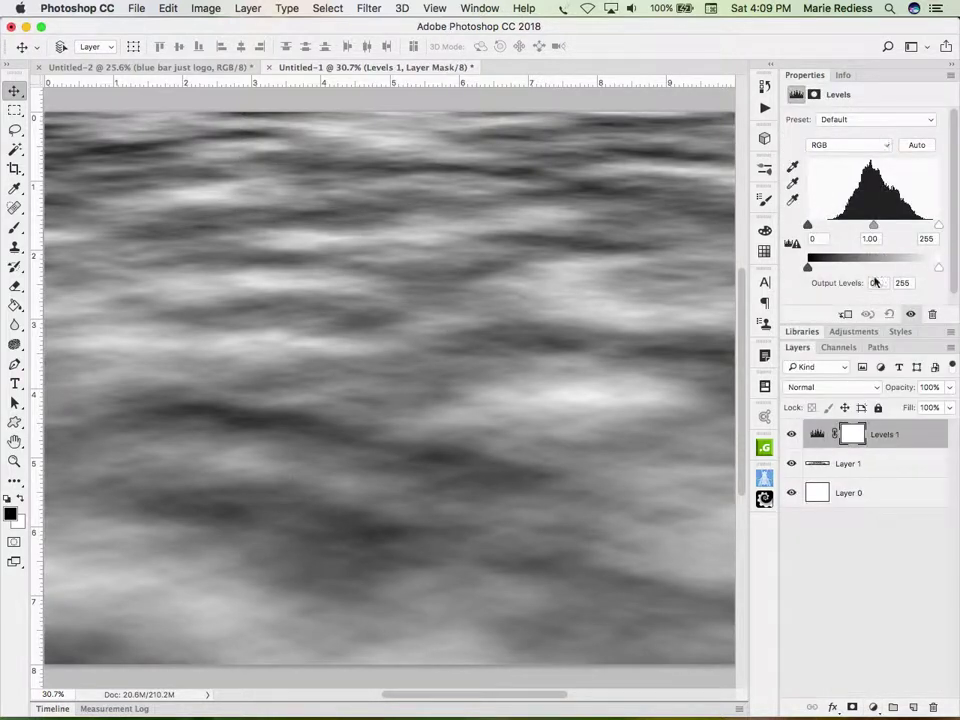
{"action": "left_click_drag", "start_coordinate": [937, 224], "coordinate": [927, 226]}
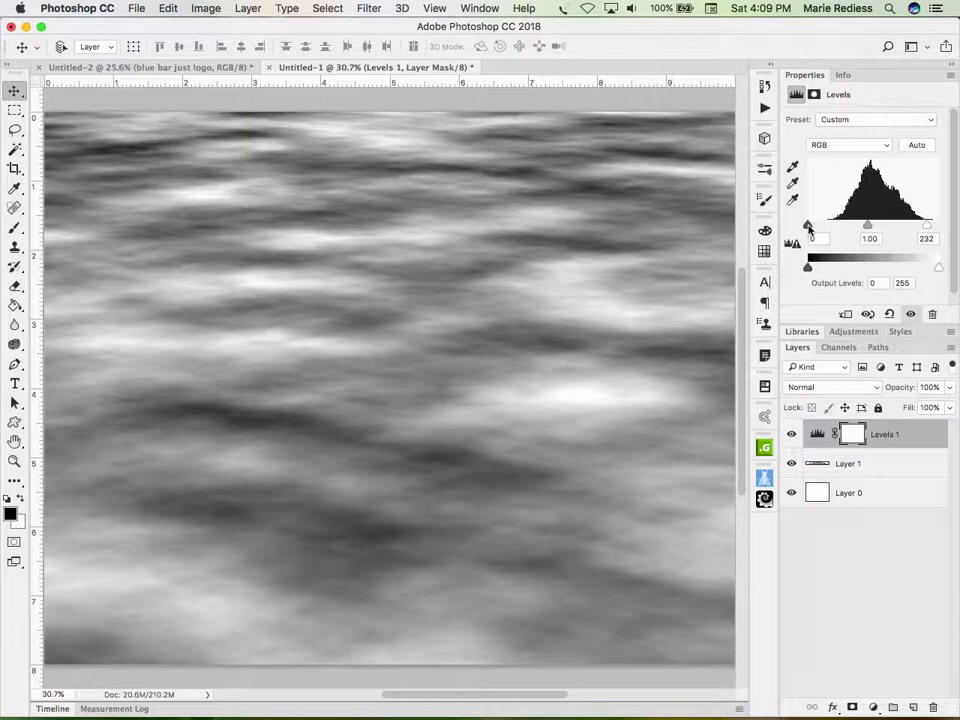
{"action": "left_click_drag", "start_coordinate": [808, 226], "coordinate": [827, 226]}
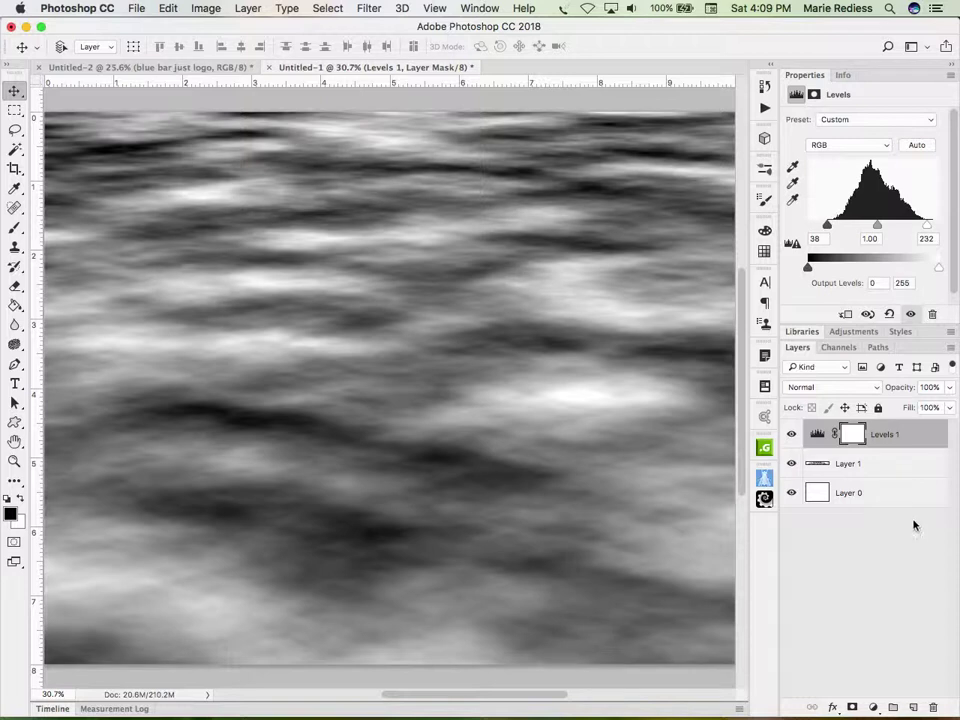
Save the document to the Desktop as 'ripple displace map.psd'
{"action": "left_click", "coordinate": [137, 8]}
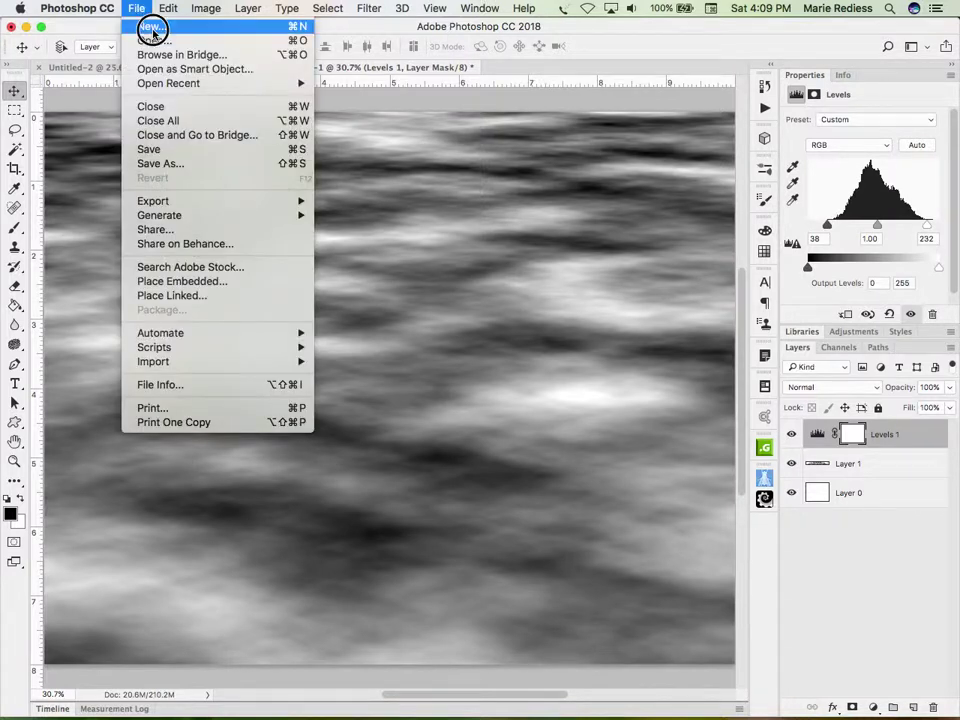
{"action": "left_click", "coordinate": [195, 168]}
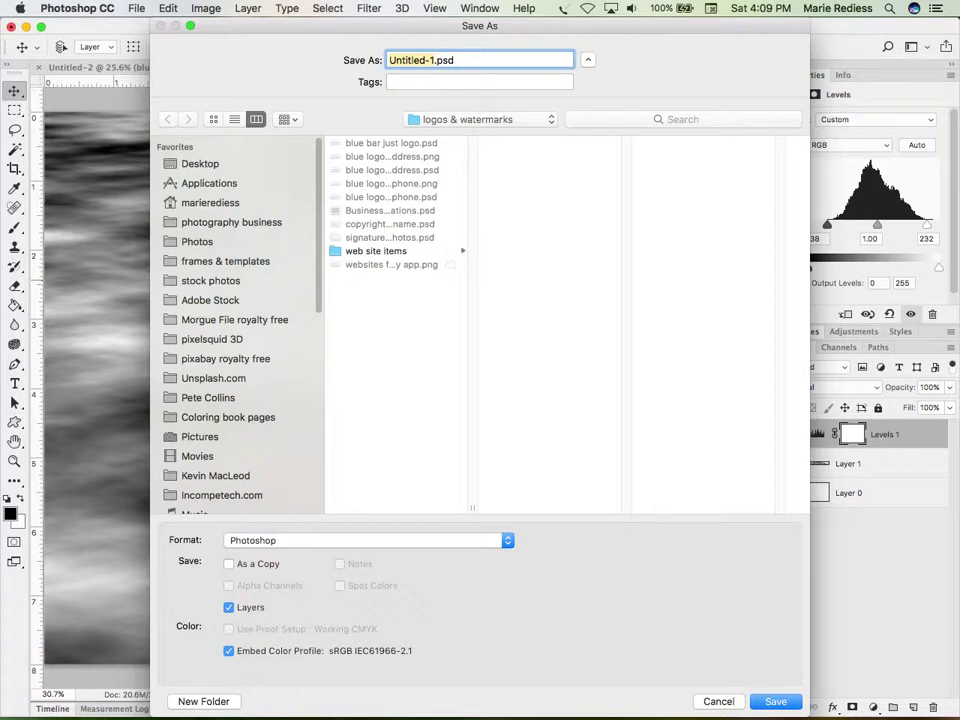
{"action": "type", "text": "ripple displac"}
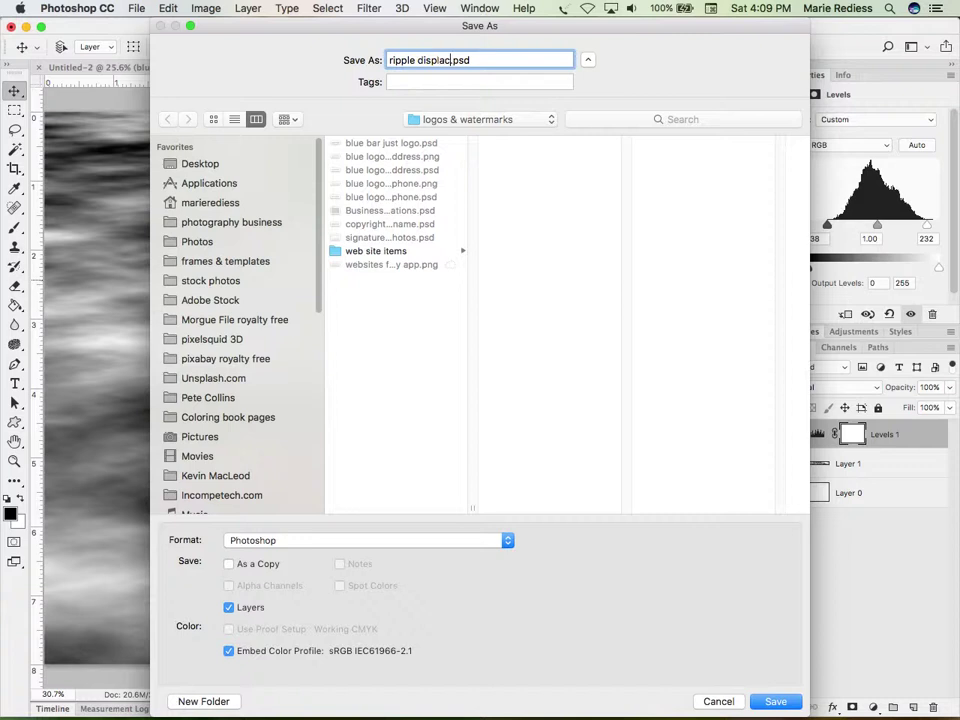
{"action": "type", "text": "e map"}
{"action": "left_click", "coordinate": [204, 167]}
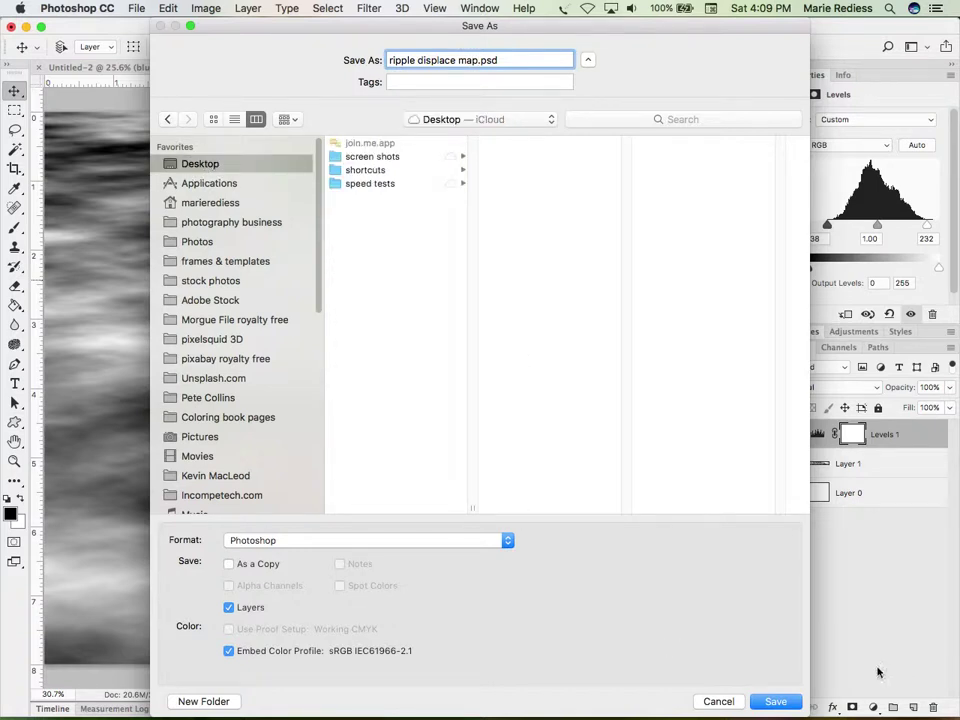
{"action": "left_click", "coordinate": [777, 706]}
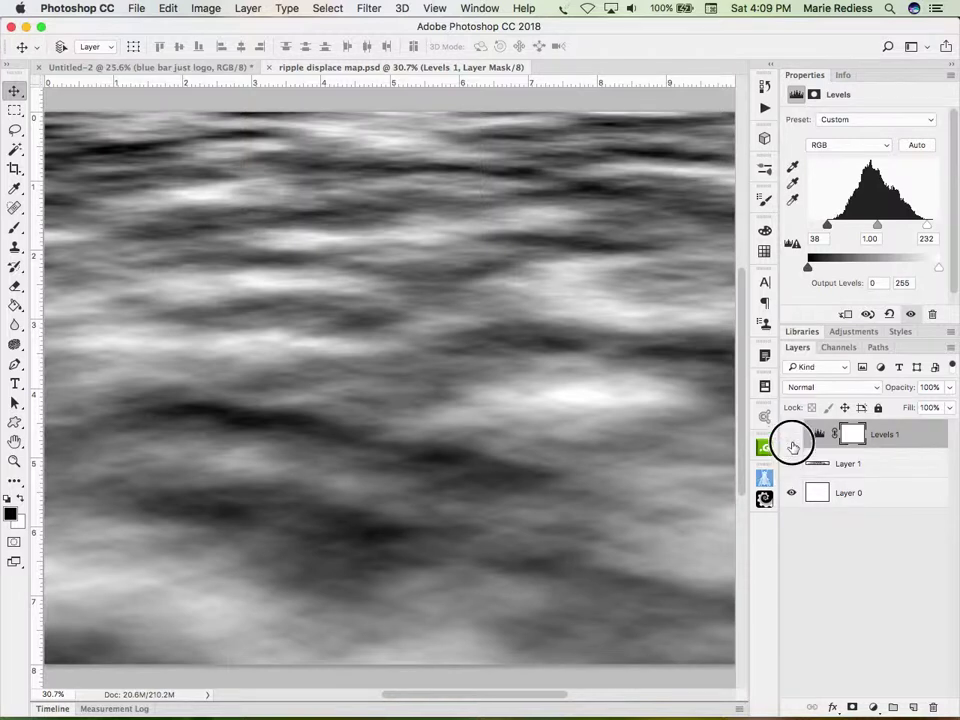
Hide Levels 1 and Layer 1, add empty Layer 2, and pick a pale grey foreground swatch
{"action": "left_click_drag", "start_coordinate": [792, 436], "coordinate": [792, 464]}
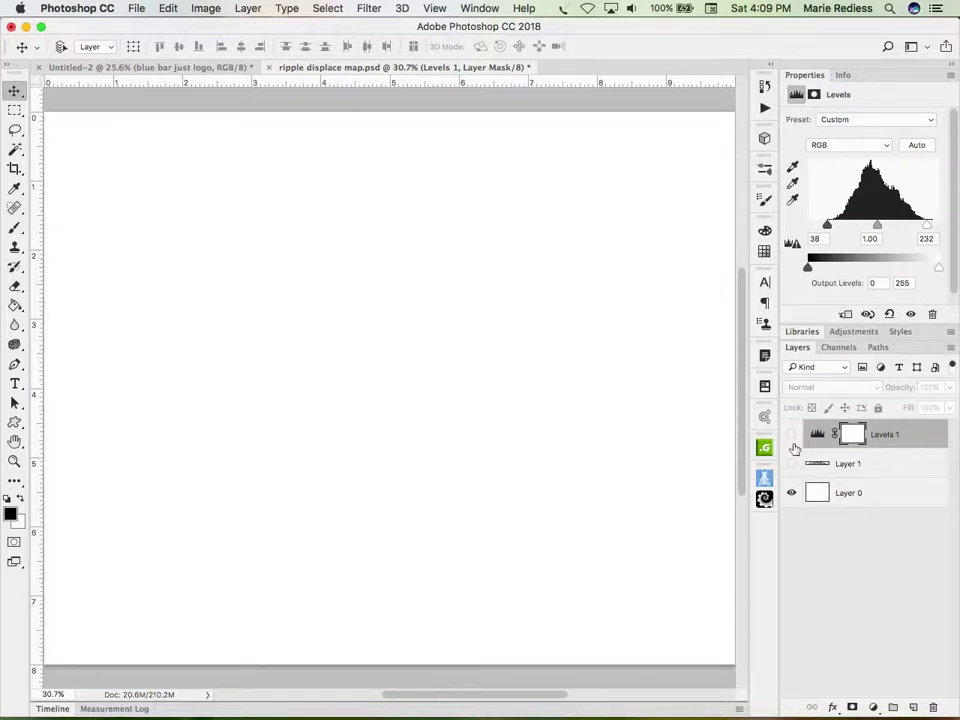
{"action": "left_click", "coordinate": [913, 707]}
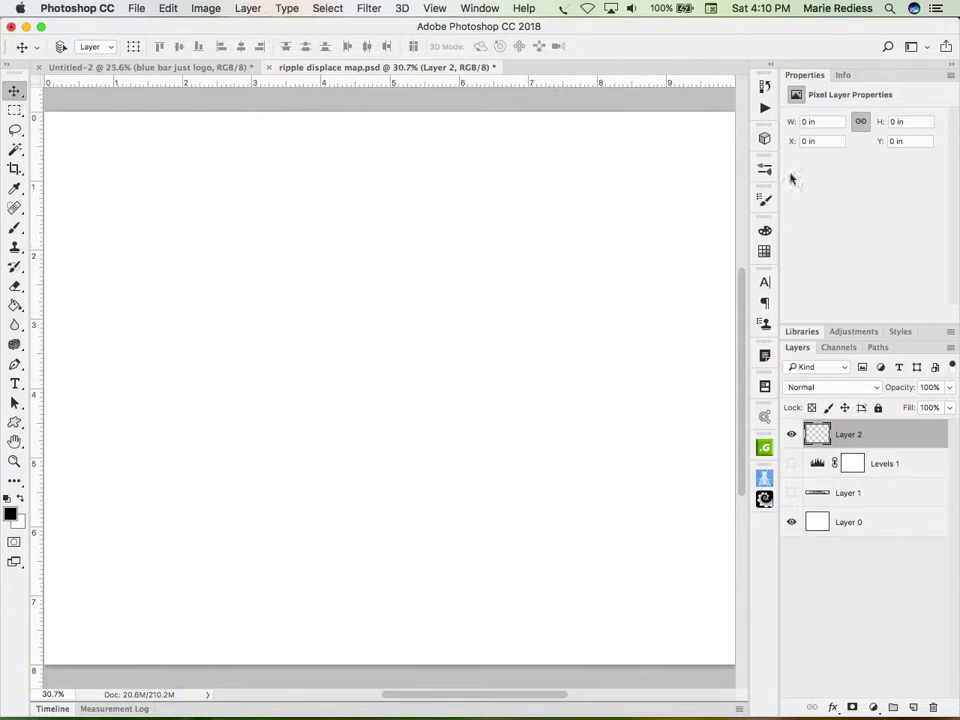
{"action": "left_click", "coordinate": [764, 251]}
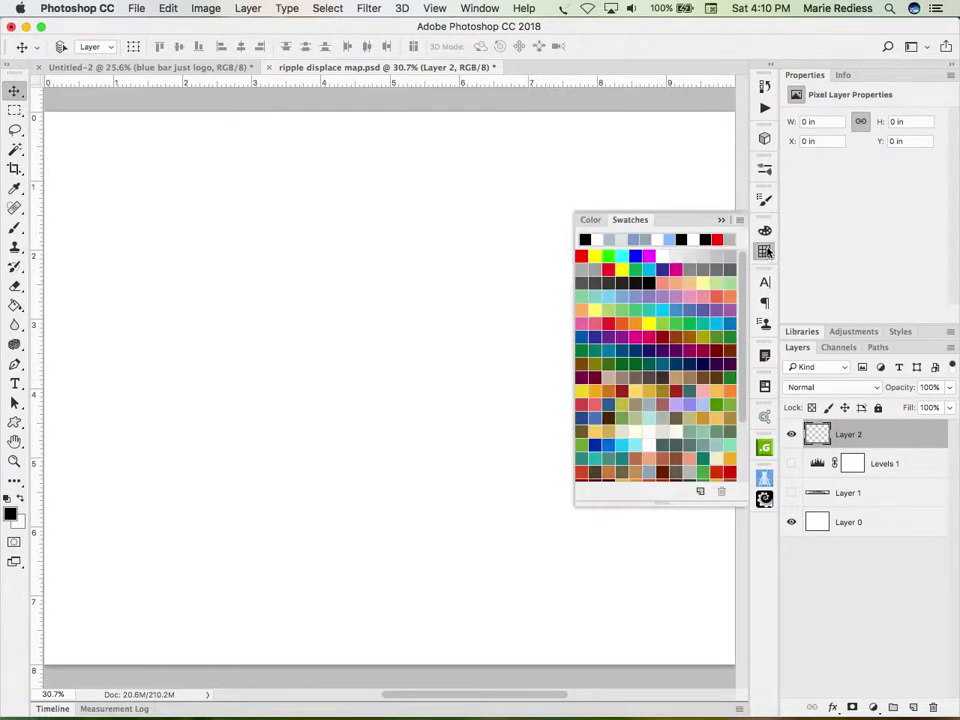
{"action": "left_click", "coordinate": [690, 255]}
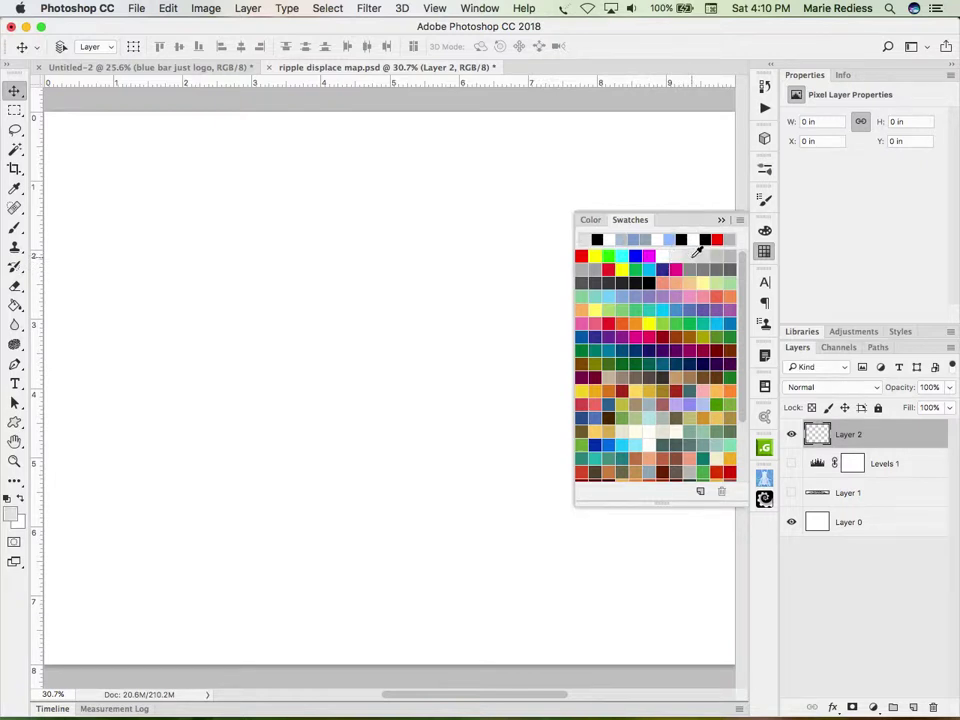
{"action": "left_click", "coordinate": [697, 251]}
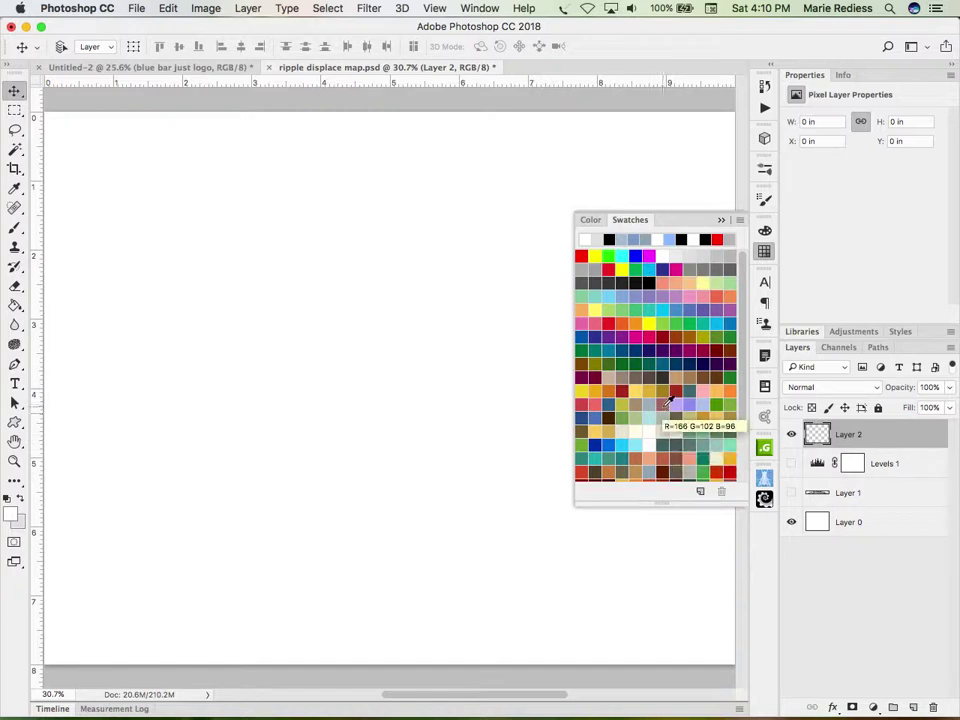
{"action": "left_click", "coordinate": [627, 239]}
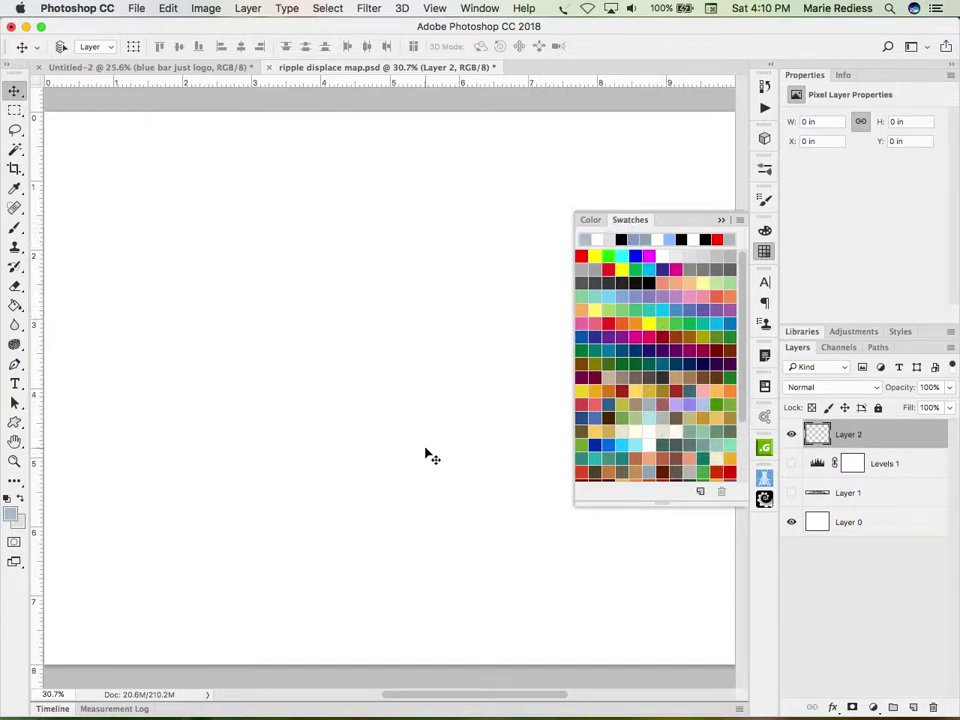
{"action": "left_click", "coordinate": [764, 251]}
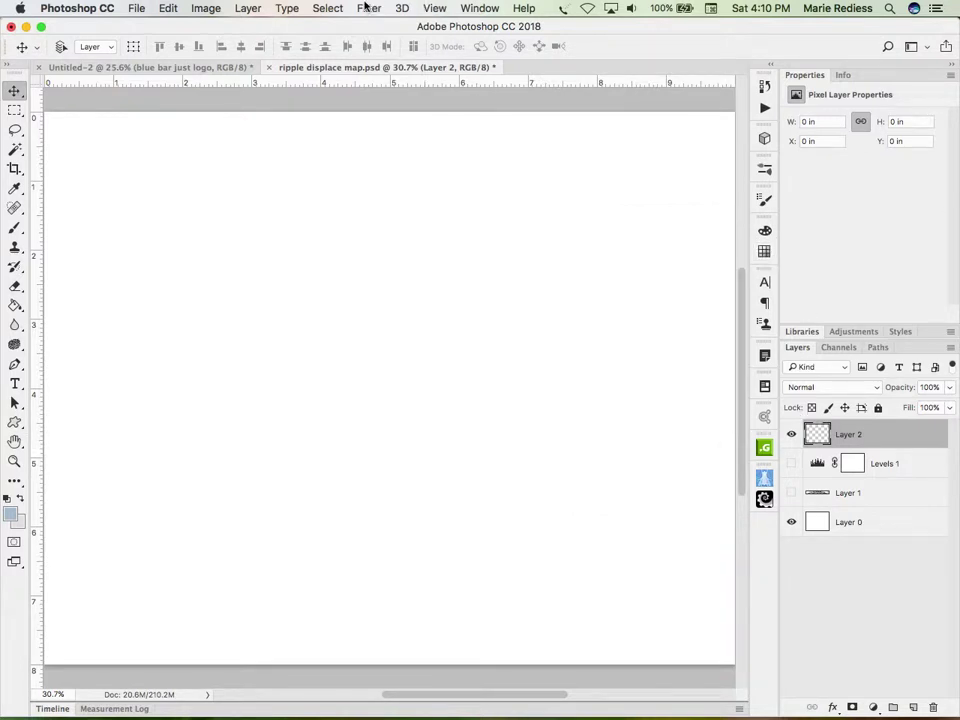
Render a pale blue-grey Clouds texture across Layer 2 and fit the canvas in view
{"action": "left_click", "coordinate": [366, 8]}
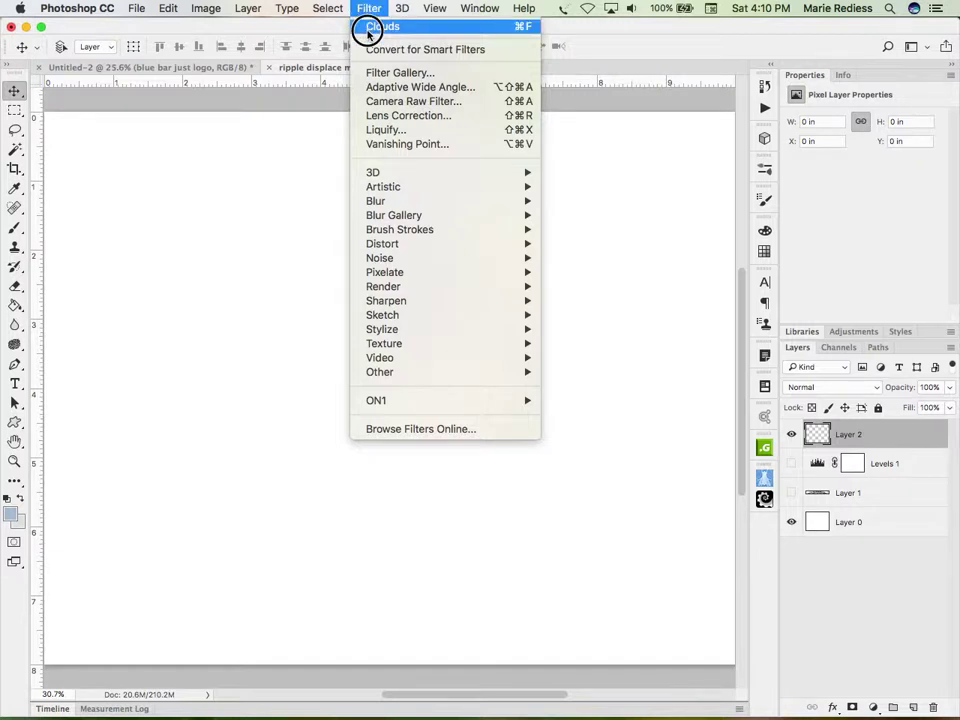
{"action": "left_click", "coordinate": [368, 30]}
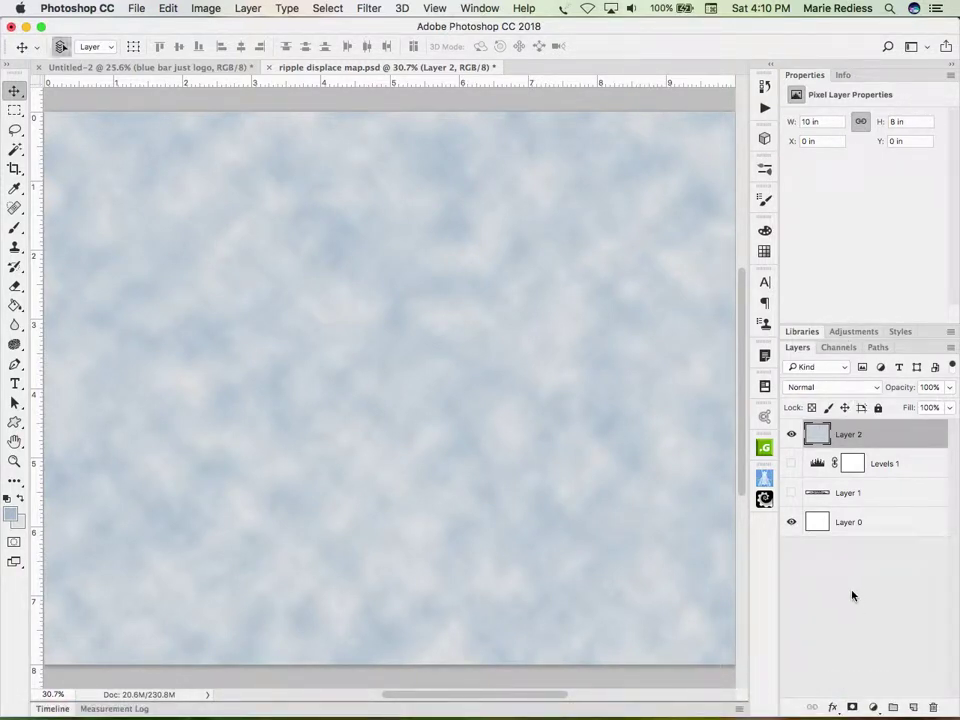
{"action": "key", "text": "super+minus"}
{"action": "key", "text": "super+minus"}
{"action": "key", "text": "super+minus"}
{"action": "key", "text": "super+minus"}
{"action": "key", "text": "super+minus"}
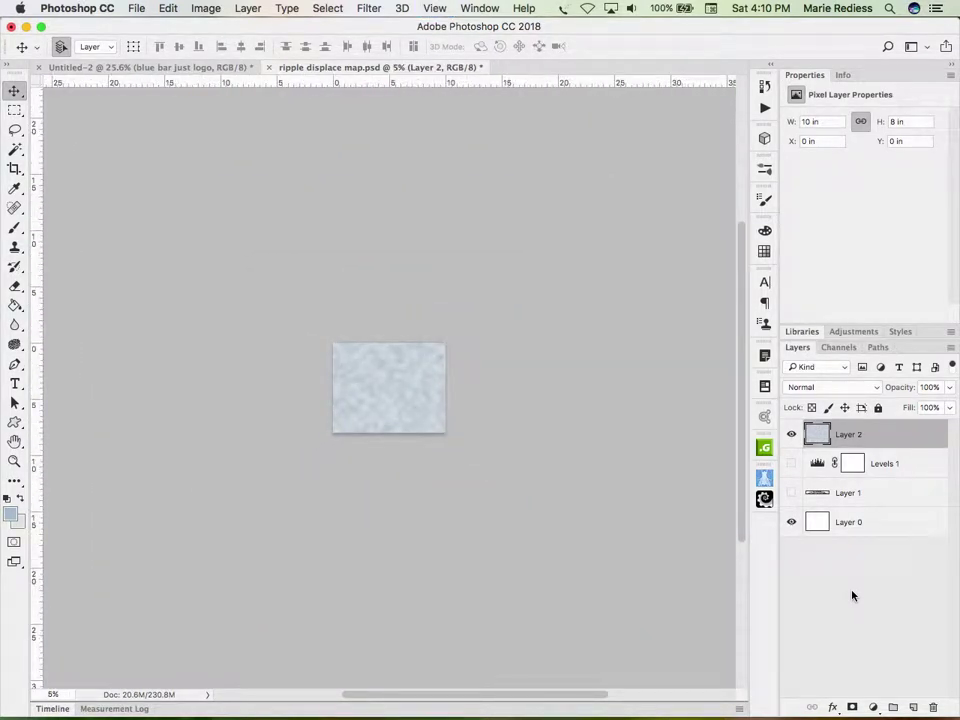
{"action": "key", "text": "super+0"}
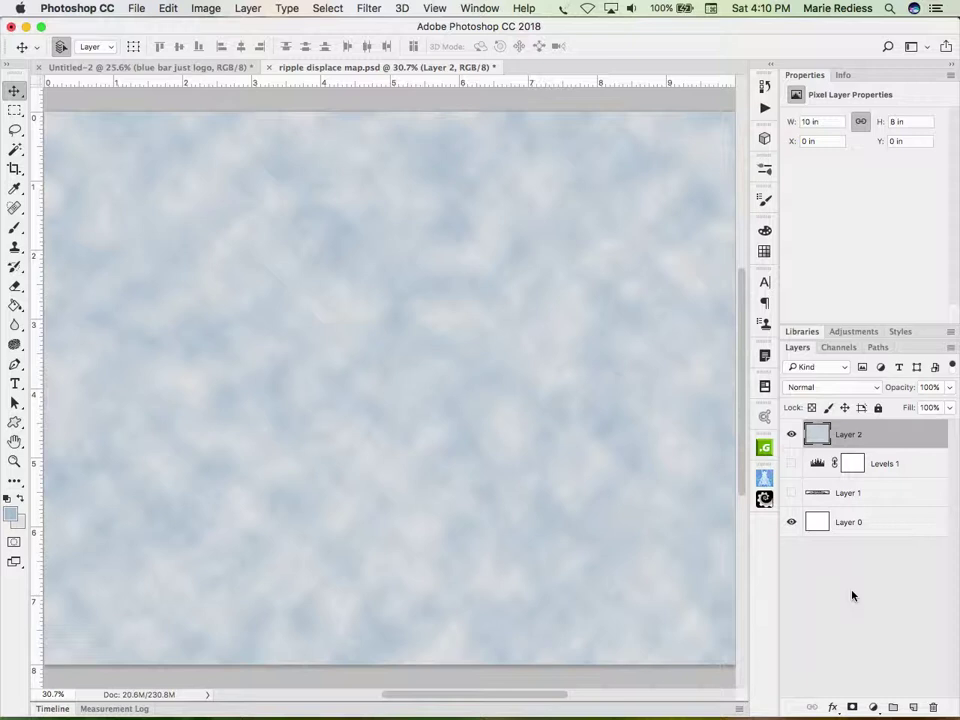
{"action": "key", "text": "super+minus"}
{"action": "key", "text": "super+minus"}
{"action": "key", "text": "super+minus"}
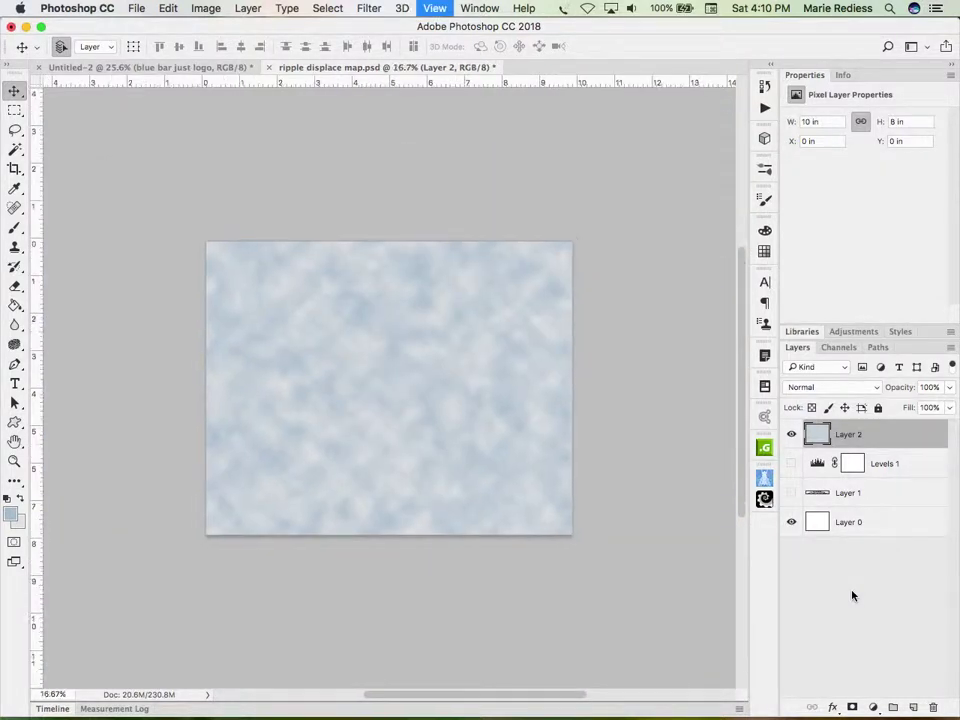
{"action": "key", "text": "super+minus"}
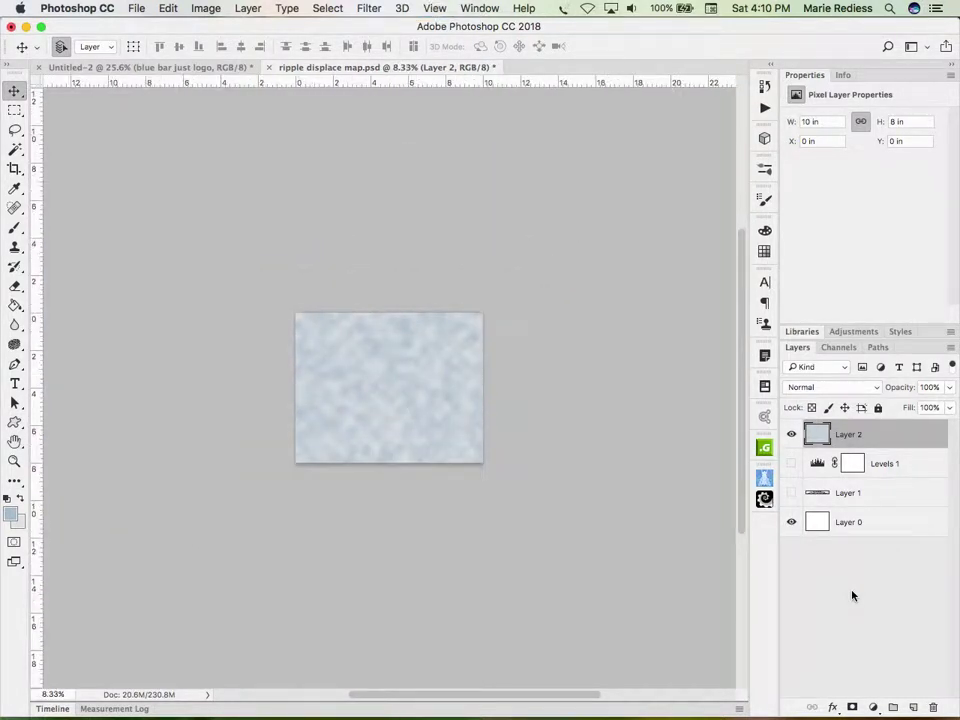
{"action": "key", "text": "super+0"}
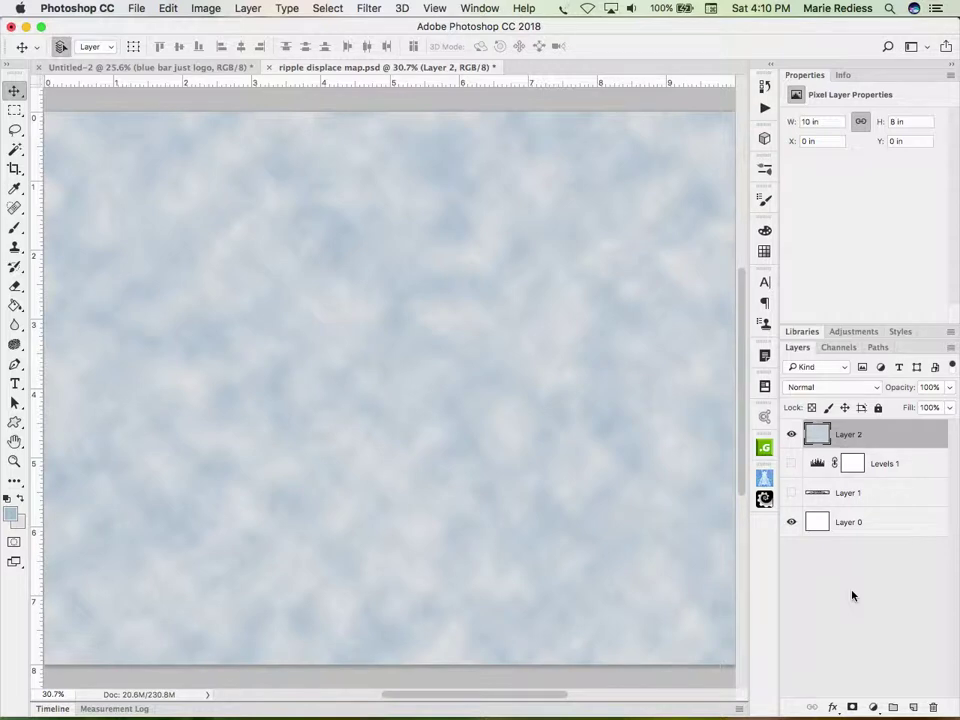
{"action": "key", "text": "z"}
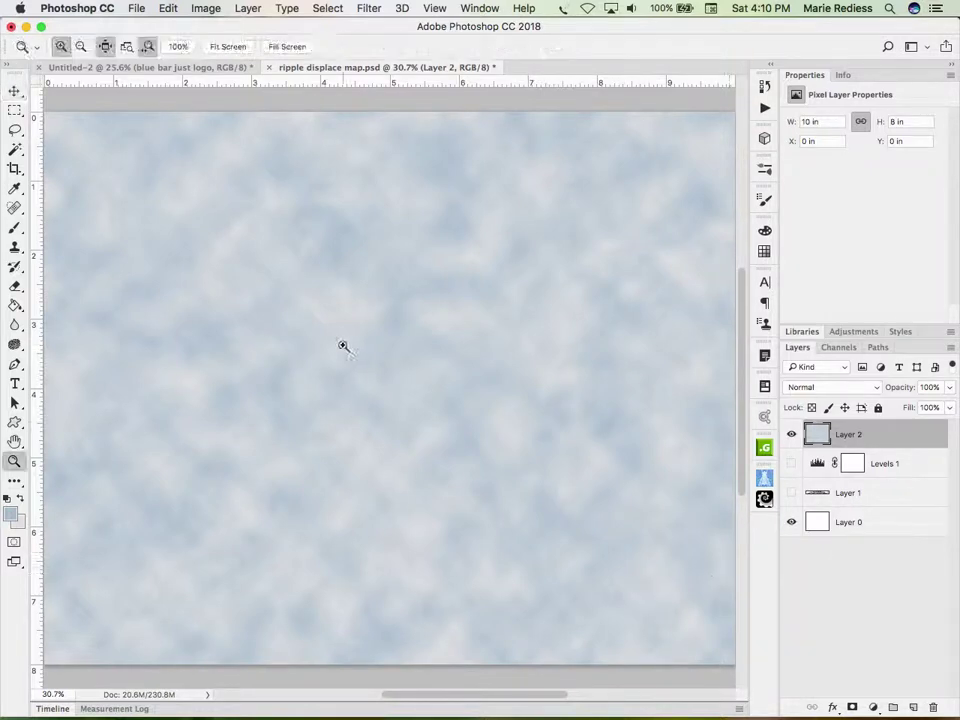
{"action": "left_click_drag", "start_coordinate": [343, 345], "coordinate": [245, 310]}
{"action": "key", "text": "v"}
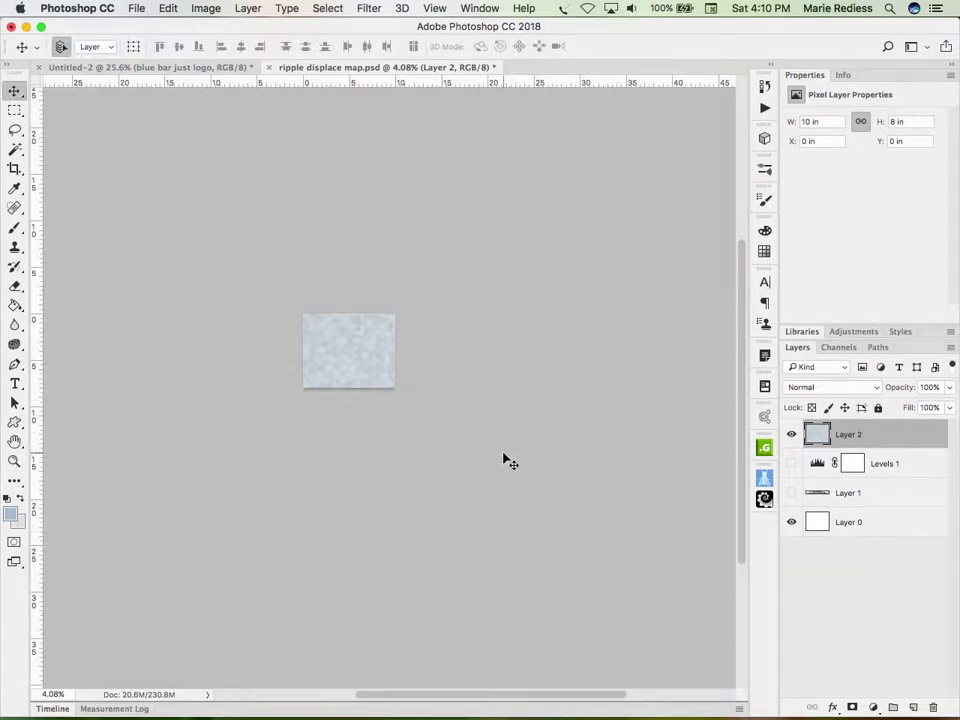
Stretch Layer 2's clouds horizontally to 74.6 in wide and fit the image on screen
{"action": "key", "text": "ctrl+t"}
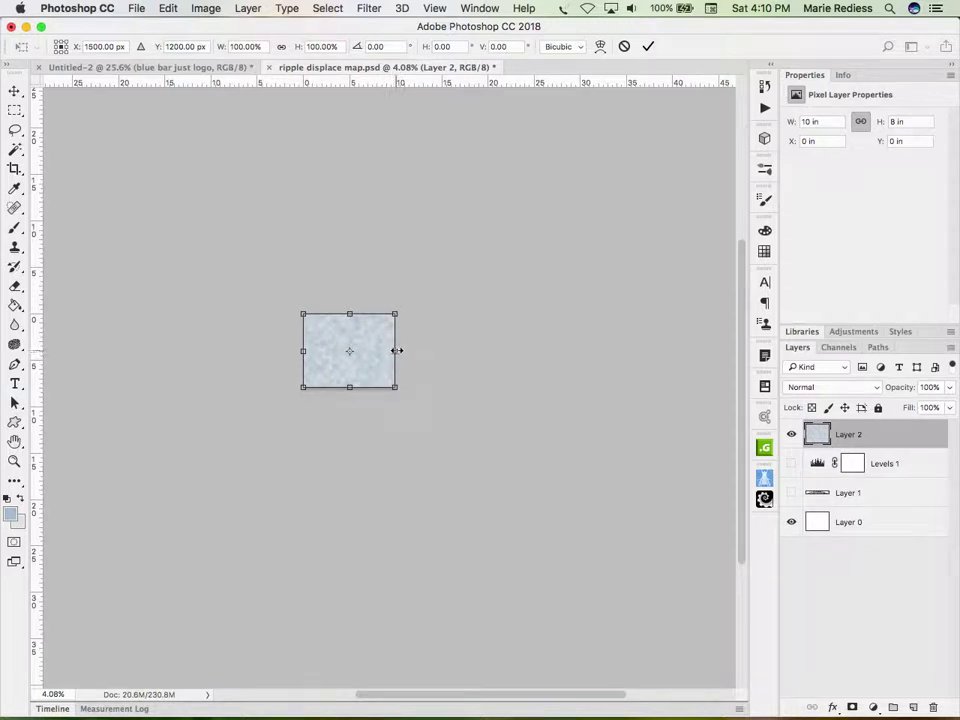
{"action": "left_click_drag", "start_coordinate": [397, 350], "coordinate": [696, 348]}
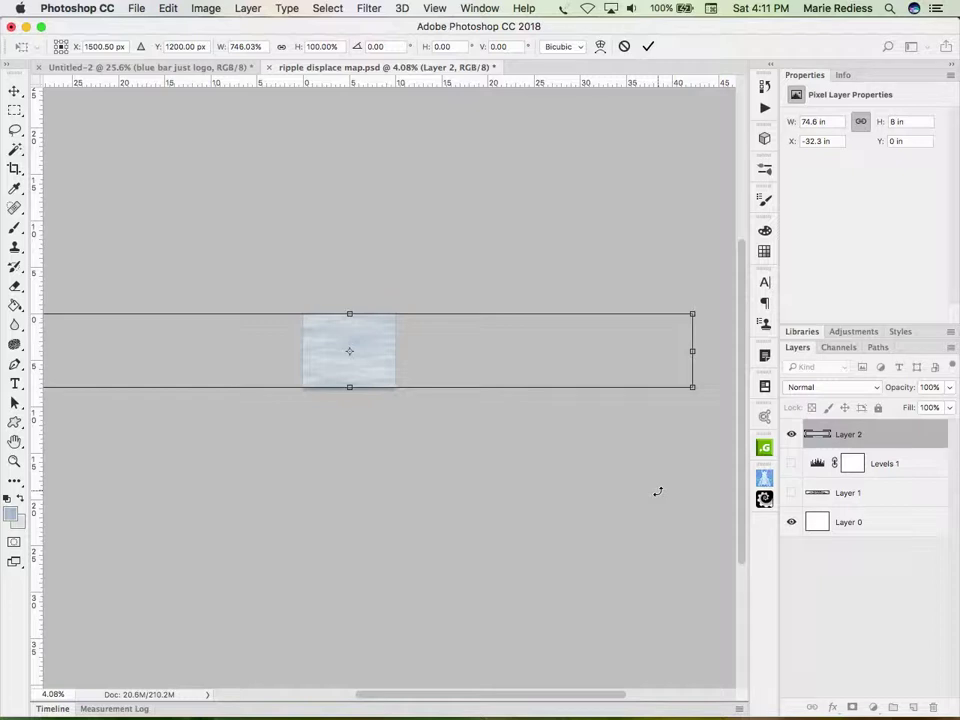
{"action": "key", "text": "Return"}
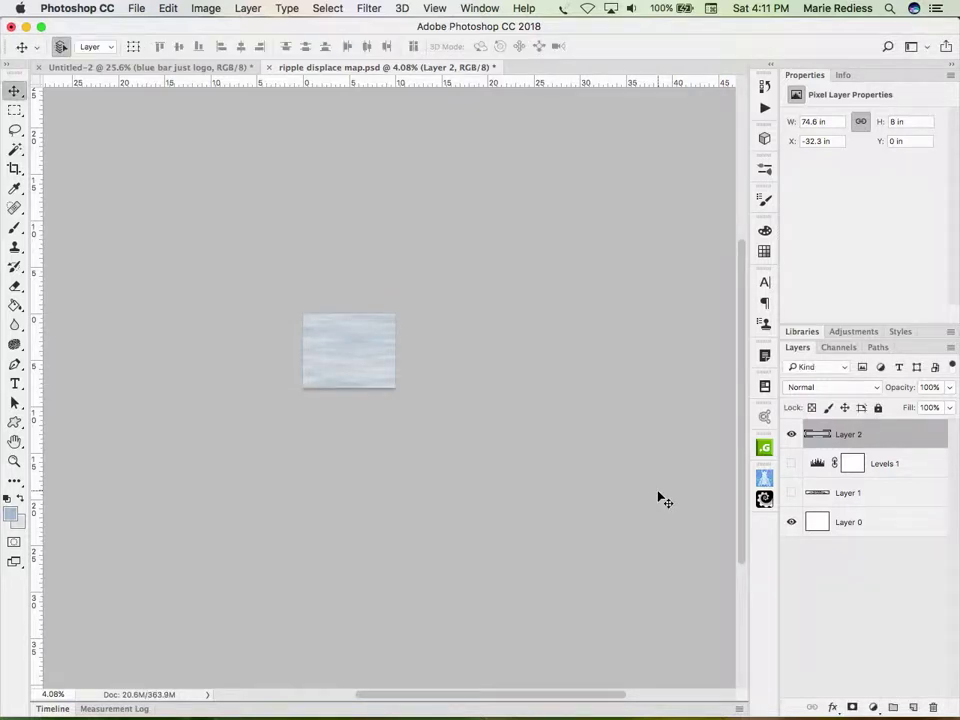
{"action": "key", "text": "super+0"}
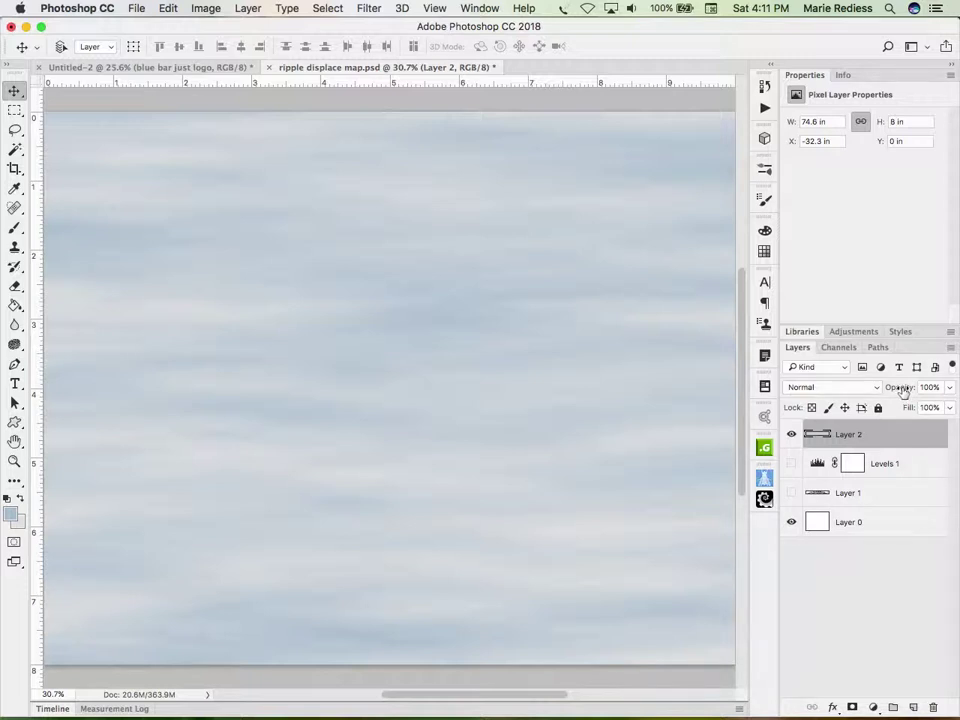
Set Layer 2's opacity to 84%, then hide Layer 2
{"action": "left_click_drag", "start_coordinate": [903, 390], "coordinate": [878, 388]}
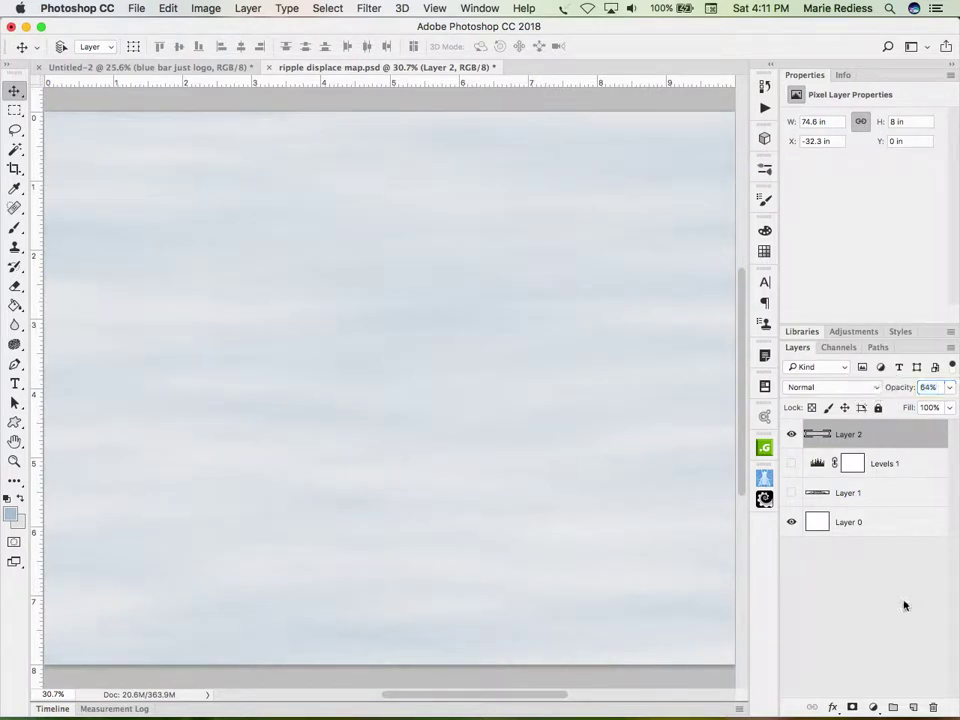
{"action": "key", "text": "Return"}
{"action": "left_click", "coordinate": [791, 434]}
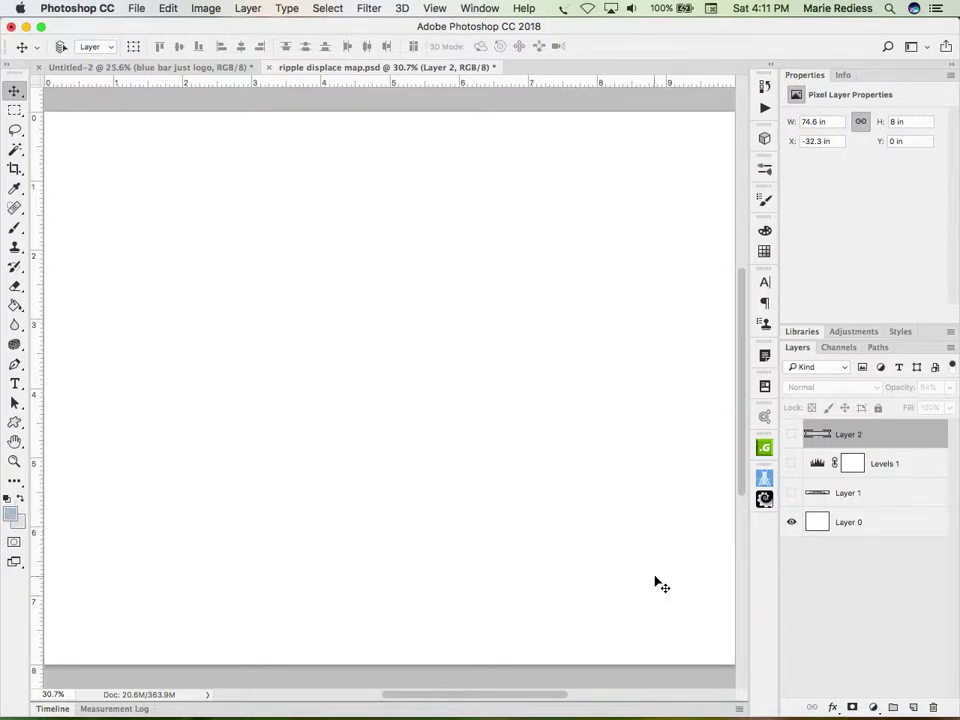
Reset the colours to black and white and add a new empty Layer 3
{"action": "key", "text": "d"}
{"action": "left_click", "coordinate": [368, 8]}
{"action": "left_click", "coordinate": [345, 8]}
{"action": "left_click", "coordinate": [914, 706]}
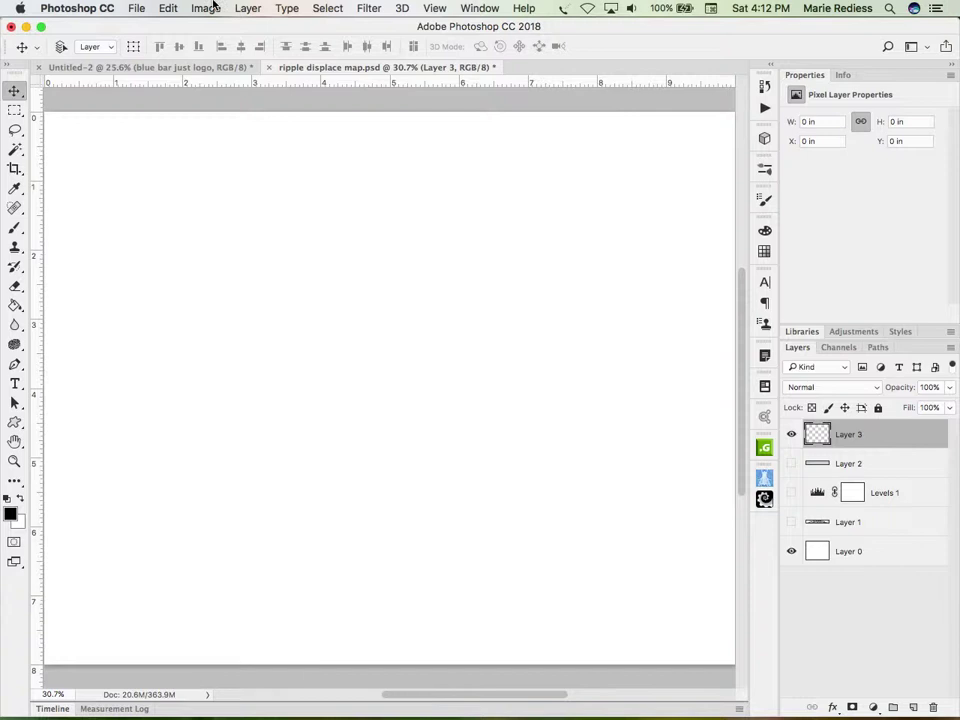
Render Fibers on Layer 3 at Variance 19 and Strength 8 with a randomized pattern
{"action": "left_click", "coordinate": [369, 8]}
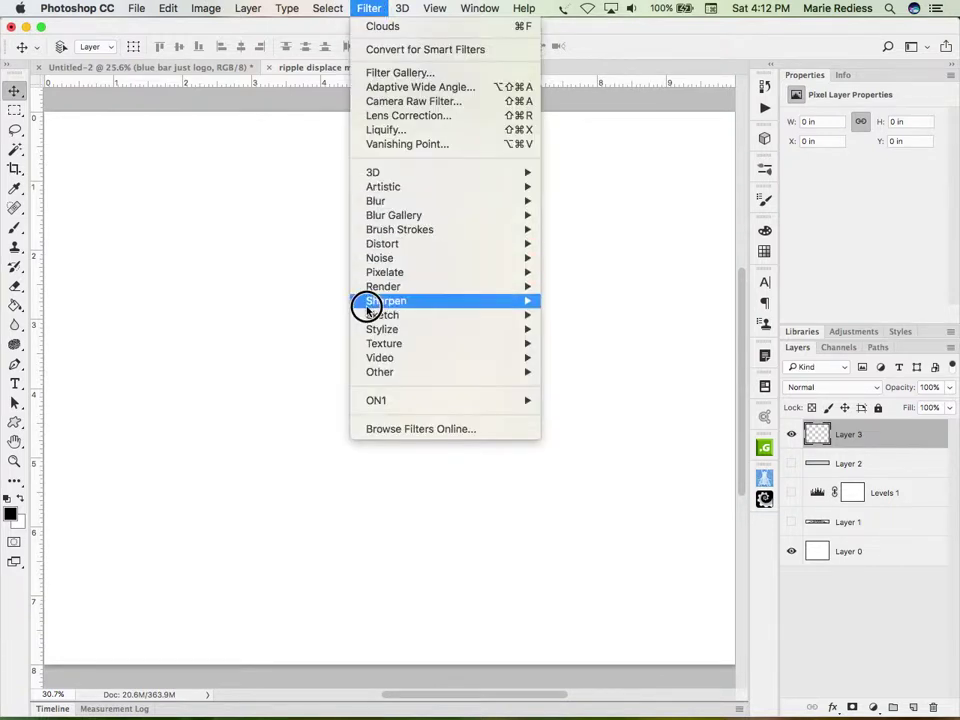
{"action": "mouse_move", "coordinate": [368, 305]}
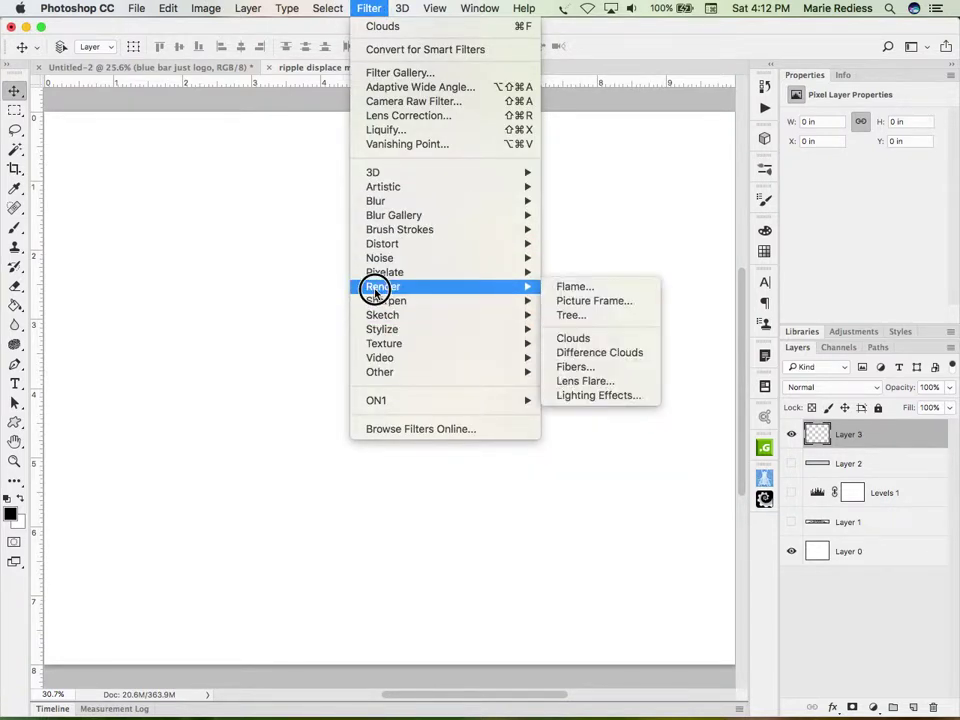
{"action": "mouse_move", "coordinate": [489, 285]}
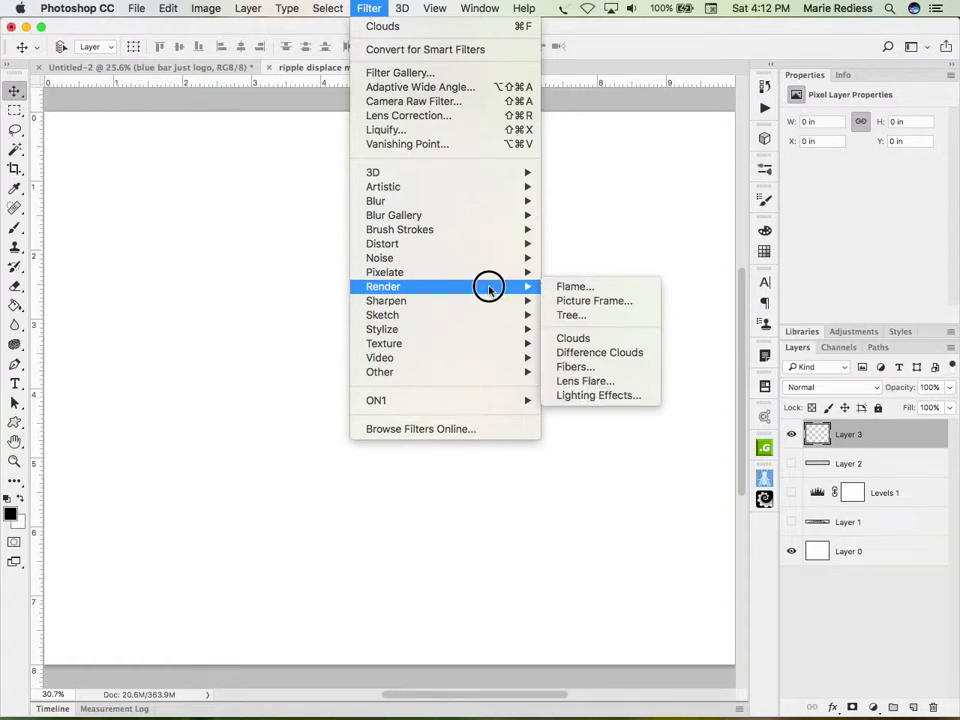
{"action": "left_click", "coordinate": [605, 367]}
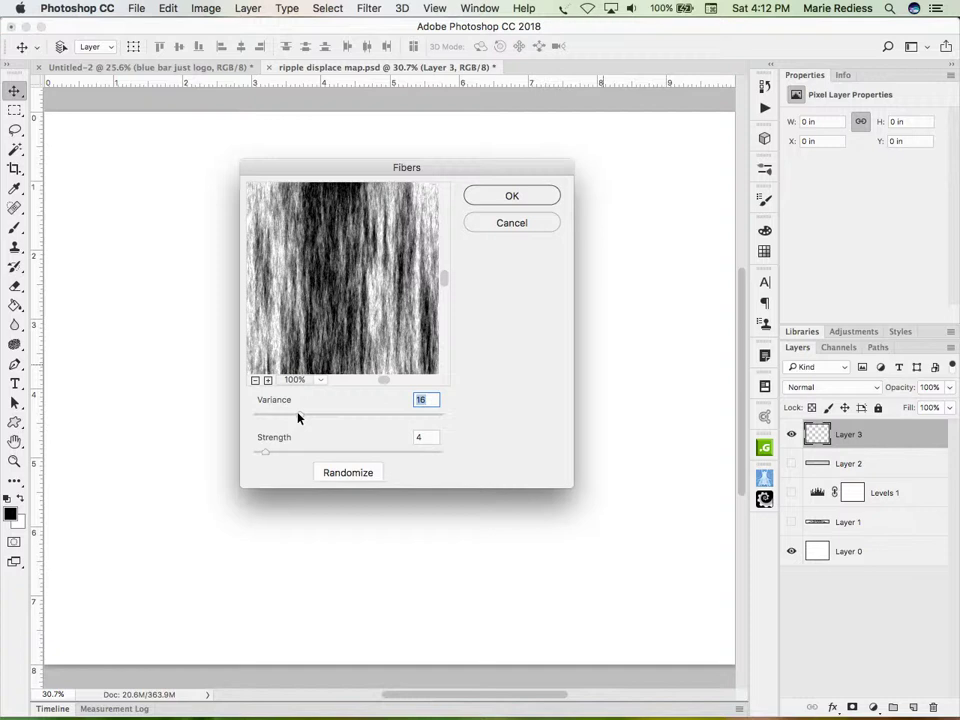
{"action": "left_click_drag", "start_coordinate": [299, 419], "coordinate": [417, 418]}
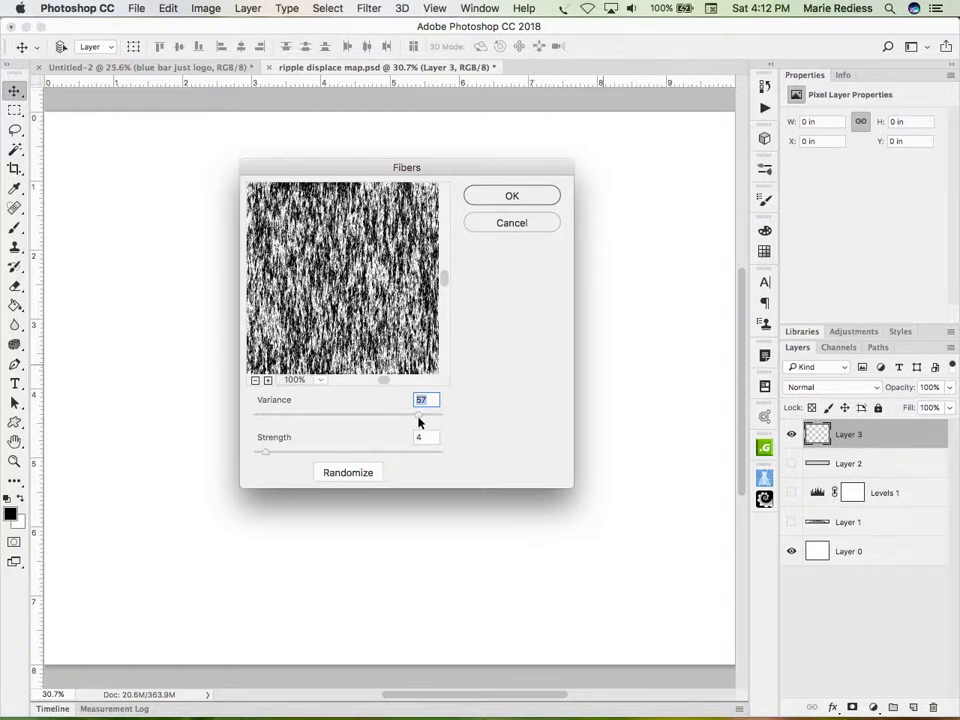
{"action": "left_click_drag", "start_coordinate": [420, 421], "coordinate": [309, 421]}
{"action": "left_click", "coordinate": [311, 420]}
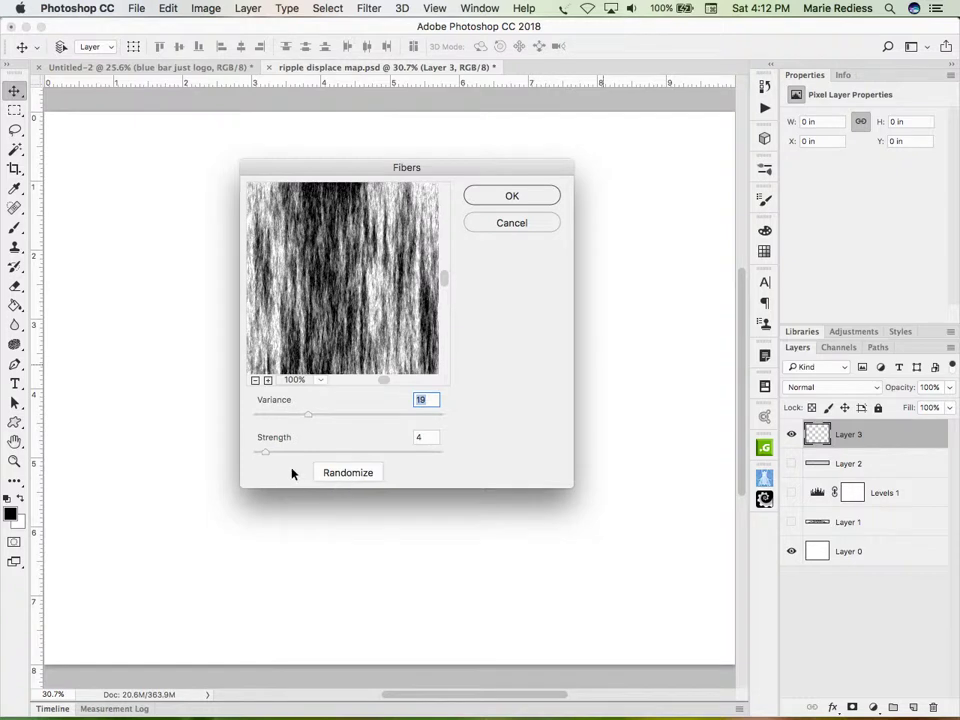
{"action": "left_click_drag", "start_coordinate": [263, 455], "coordinate": [418, 458]}
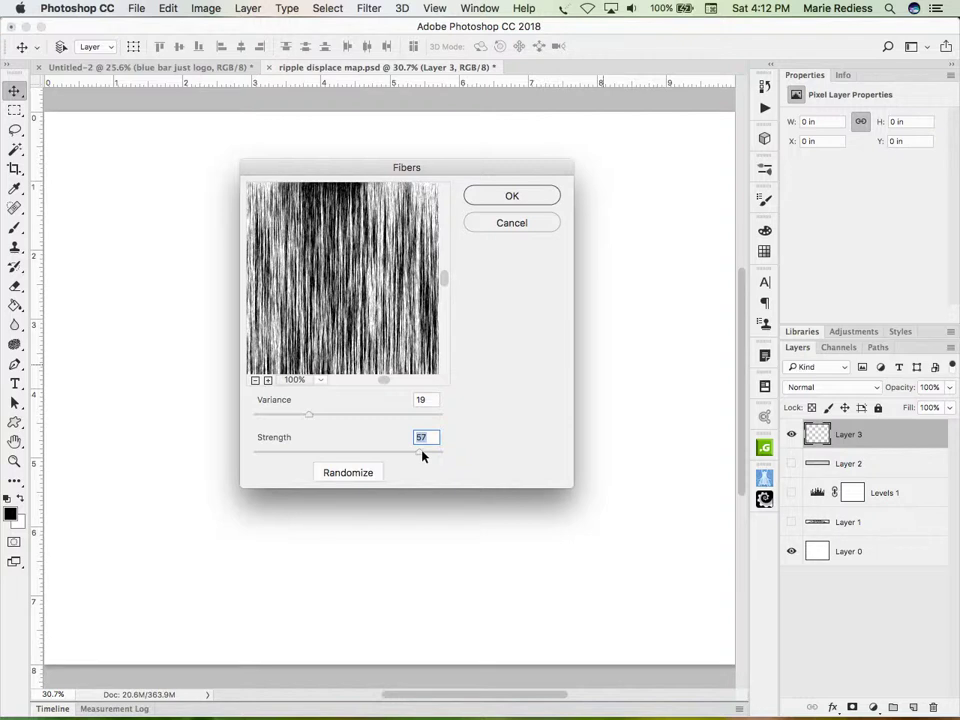
{"action": "left_click_drag", "start_coordinate": [422, 456], "coordinate": [275, 451]}
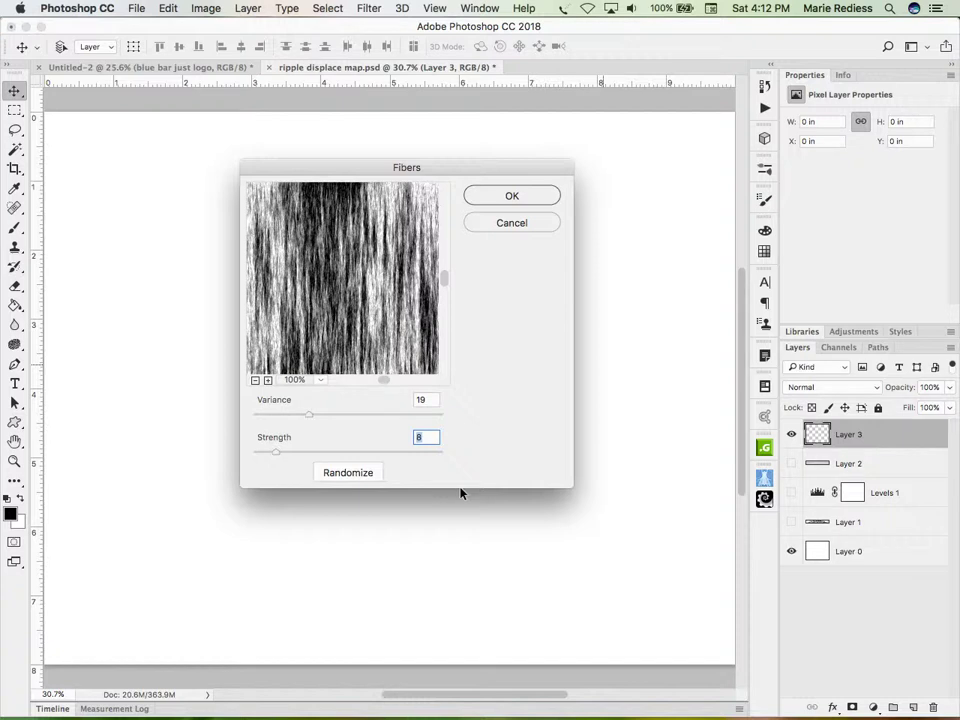
{"action": "left_click", "coordinate": [357, 474]}
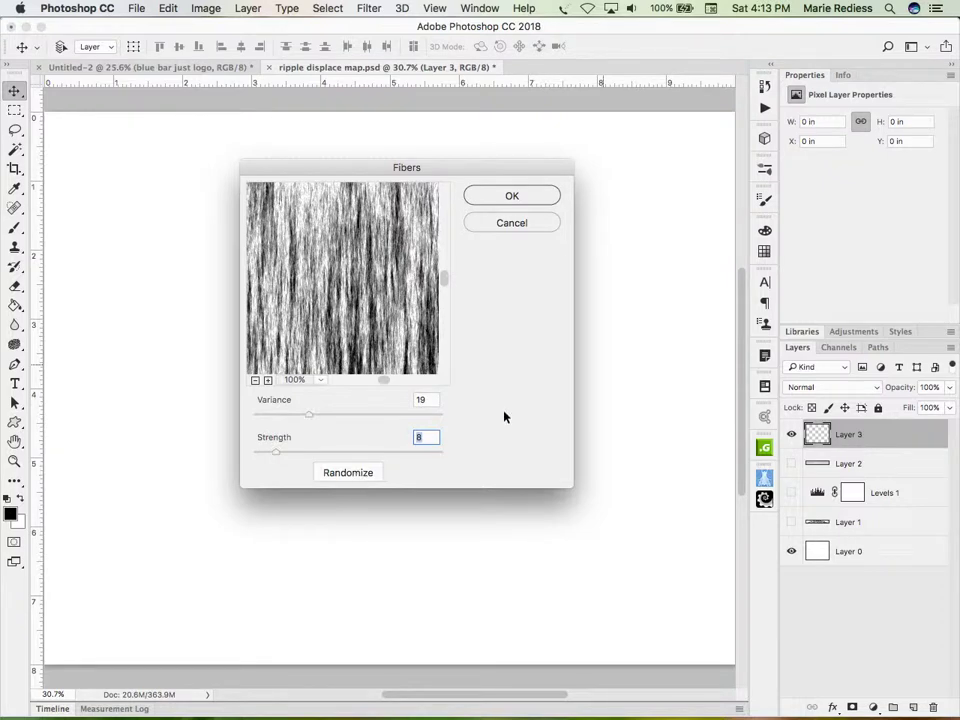
{"action": "left_click", "coordinate": [507, 198]}
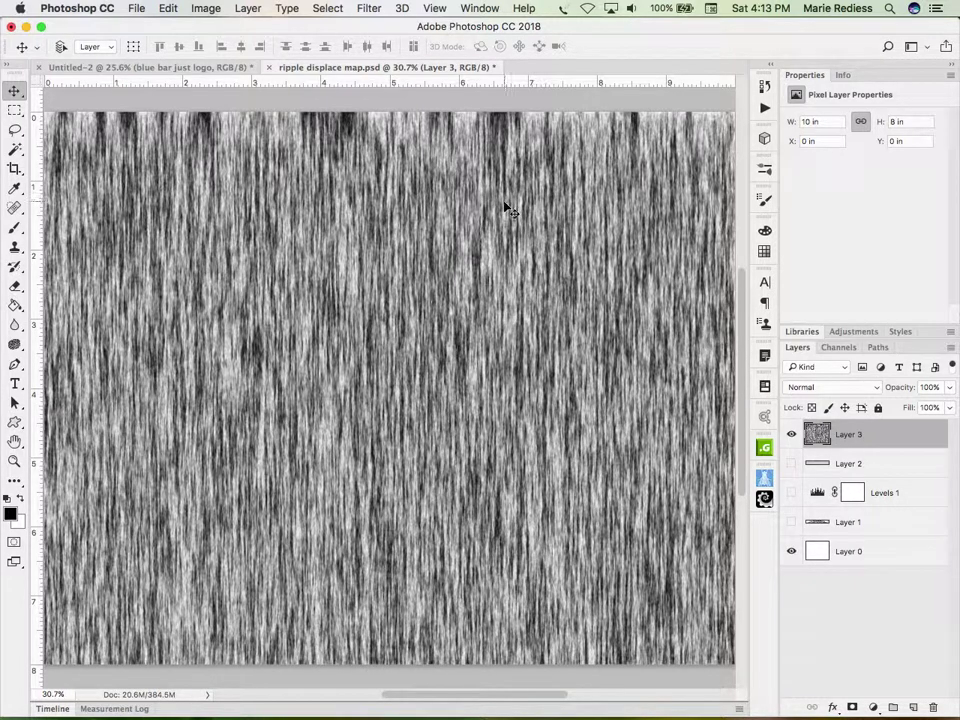
Undo the first fibers and re-render Fibers at Variance 8 and Strength 4
{"action": "key", "text": "ctrl+z"}
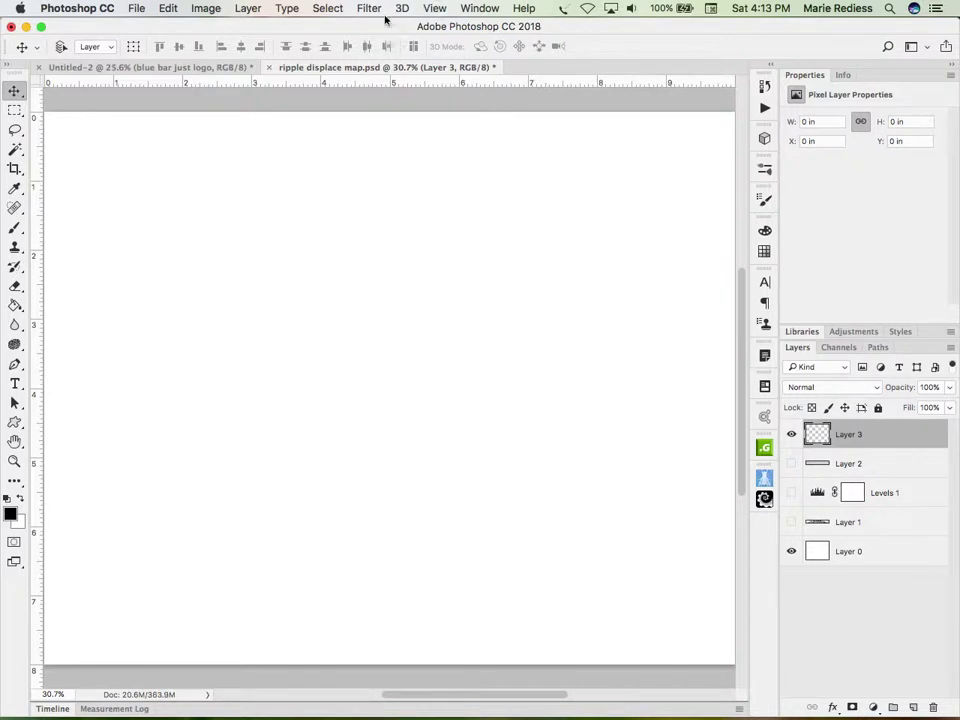
{"action": "left_click", "coordinate": [369, 7]}
{"action": "left_click", "coordinate": [369, 7]}
{"action": "mouse_move", "coordinate": [389, 314]}
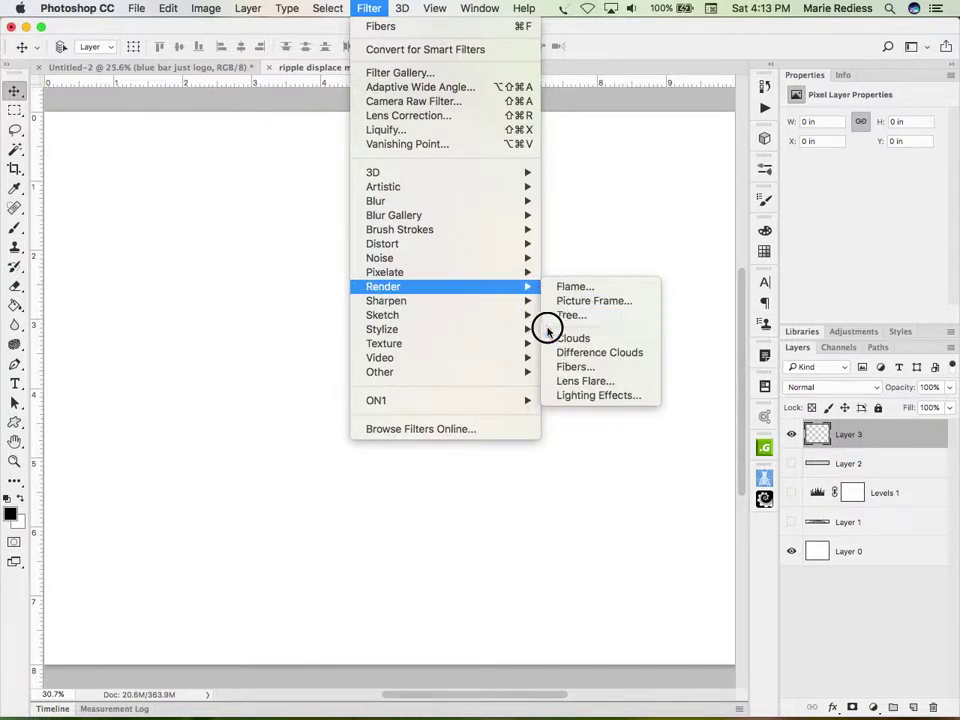
{"action": "left_click", "coordinate": [572, 367]}
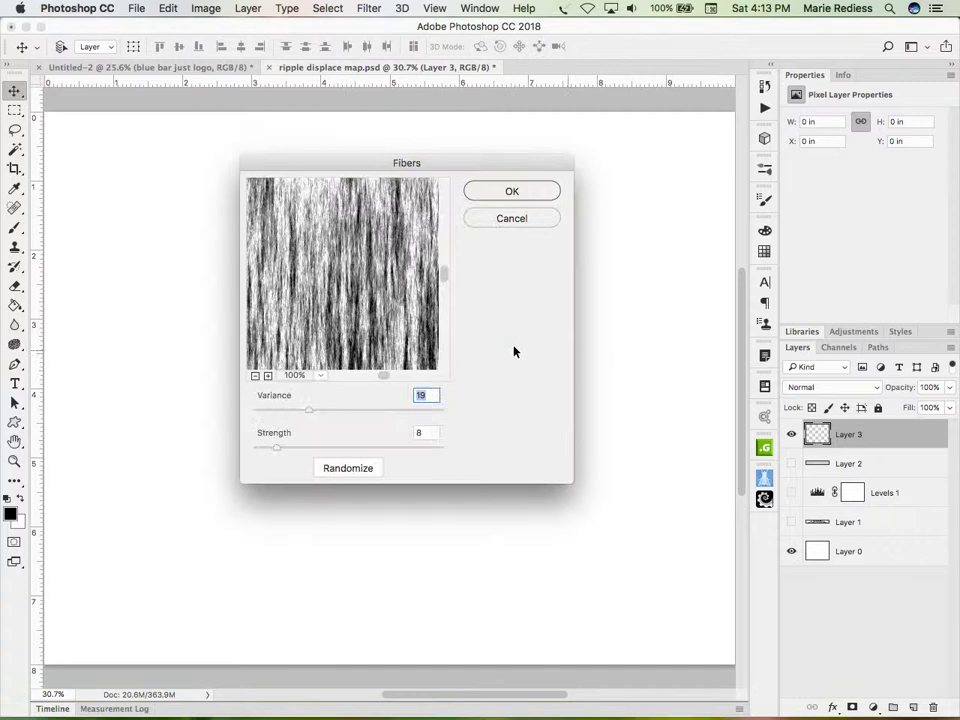
{"action": "left_click", "coordinate": [272, 447]}
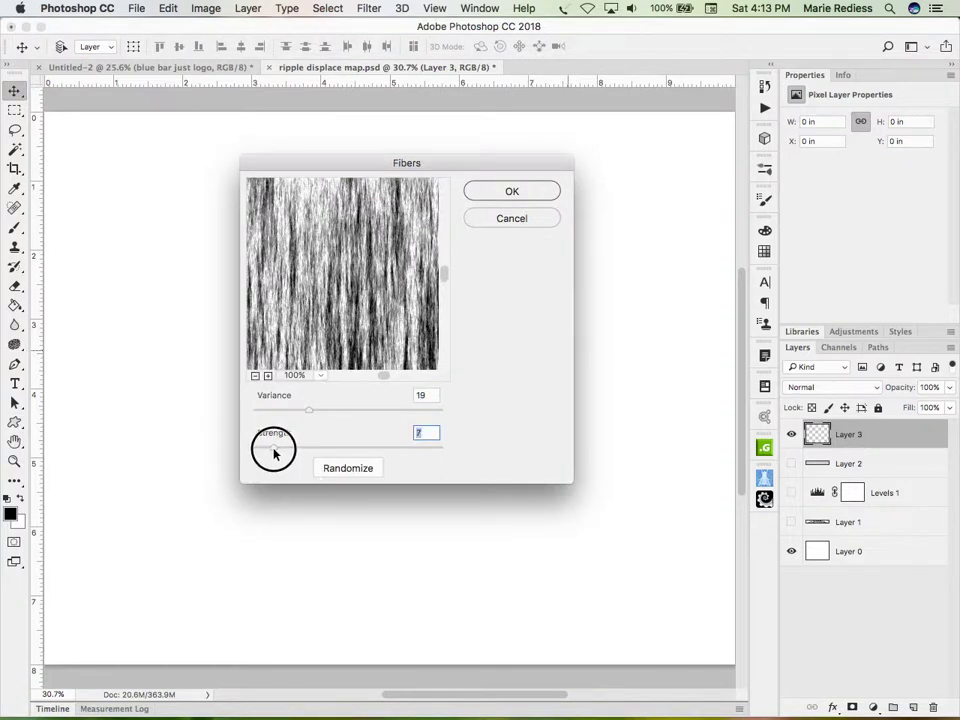
{"action": "left_click_drag", "start_coordinate": [264, 455], "coordinate": [259, 452]}
{"action": "left_click_drag", "start_coordinate": [306, 412], "coordinate": [265, 448]}
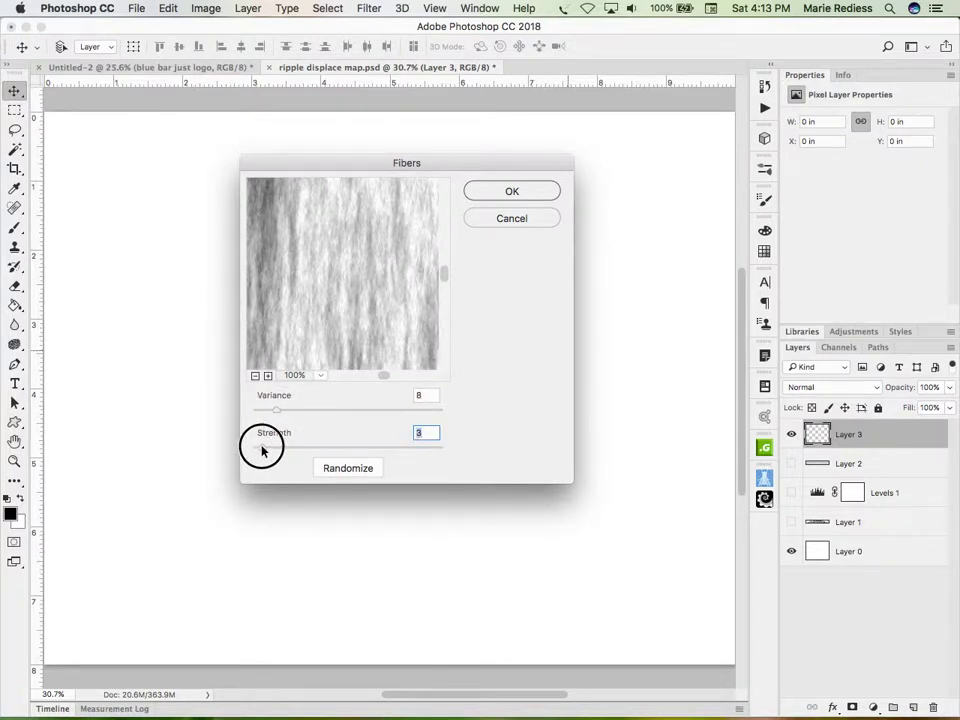
Randomize the fibers pattern several times and apply the lighter texture to Layer 3
{"action": "left_click", "coordinate": [345, 472]}
{"action": "left_click", "coordinate": [347, 470]}
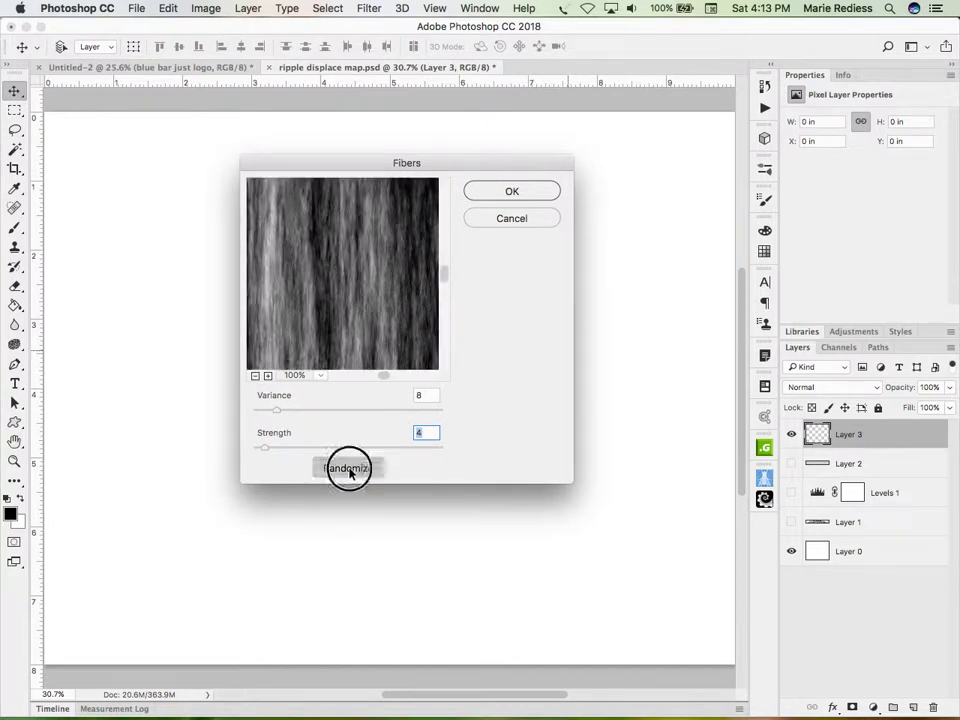
{"action": "left_click", "coordinate": [350, 470]}
{"action": "left_click", "coordinate": [350, 470]}
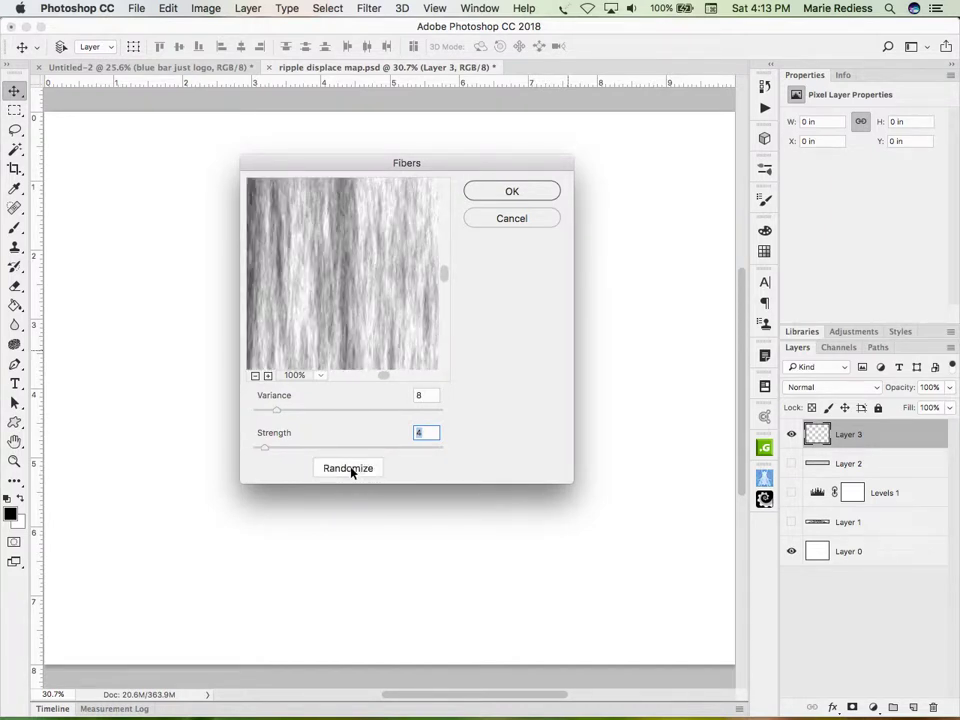
{"action": "left_click", "coordinate": [350, 470]}
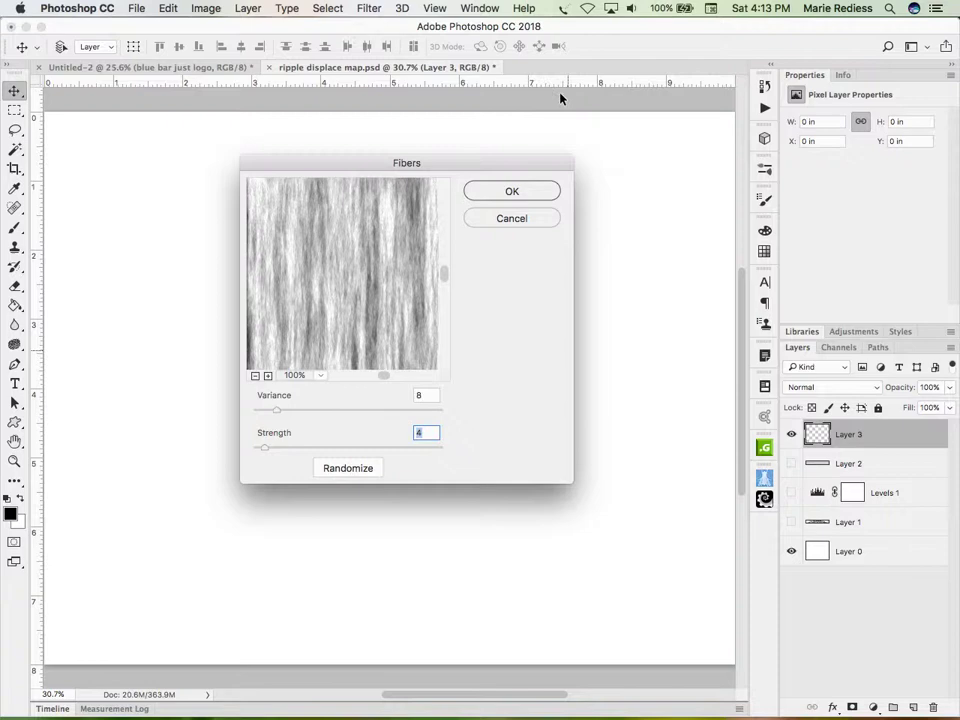
{"action": "left_click", "coordinate": [529, 192]}
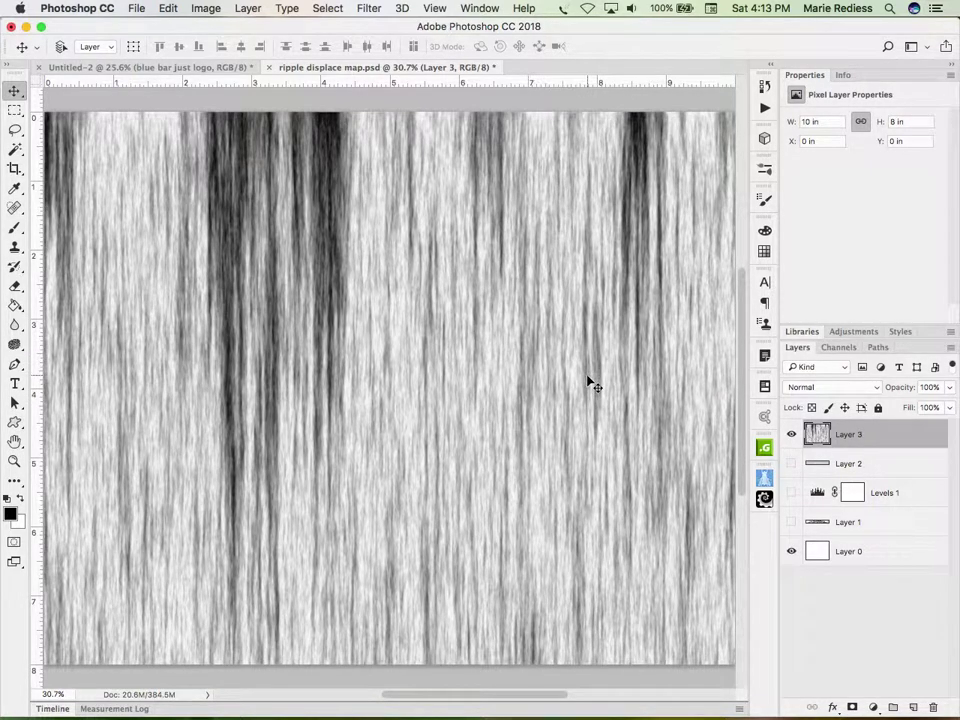
Rotate Layer 3 by -90° and scale it to fill the canvas with horizontal streaks
{"action": "key", "text": "super+t"}
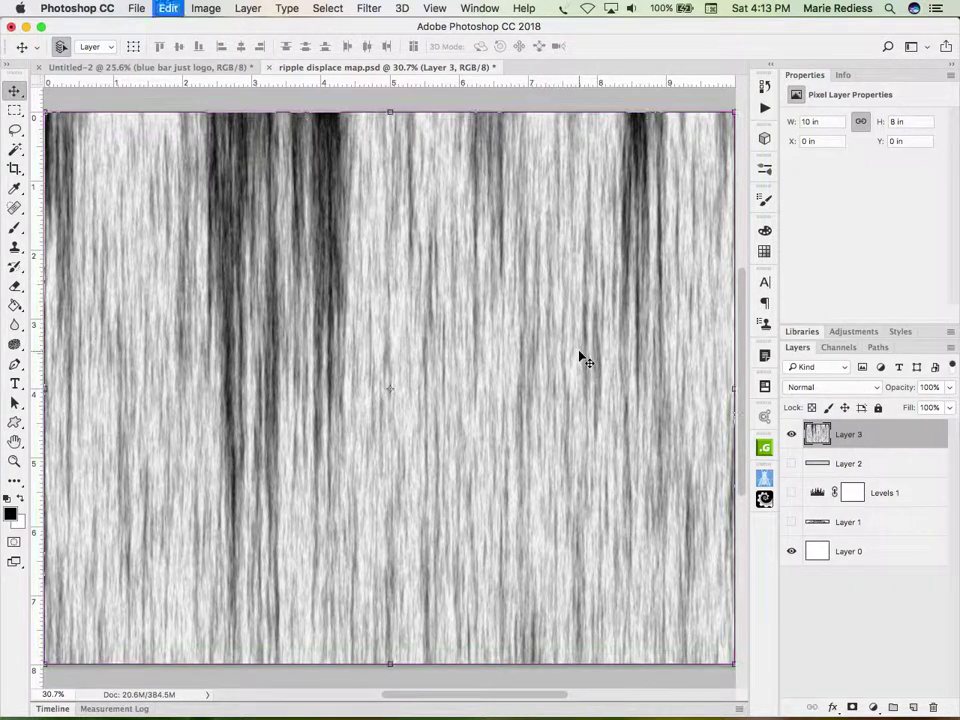
{"action": "right_click", "coordinate": [504, 322]}
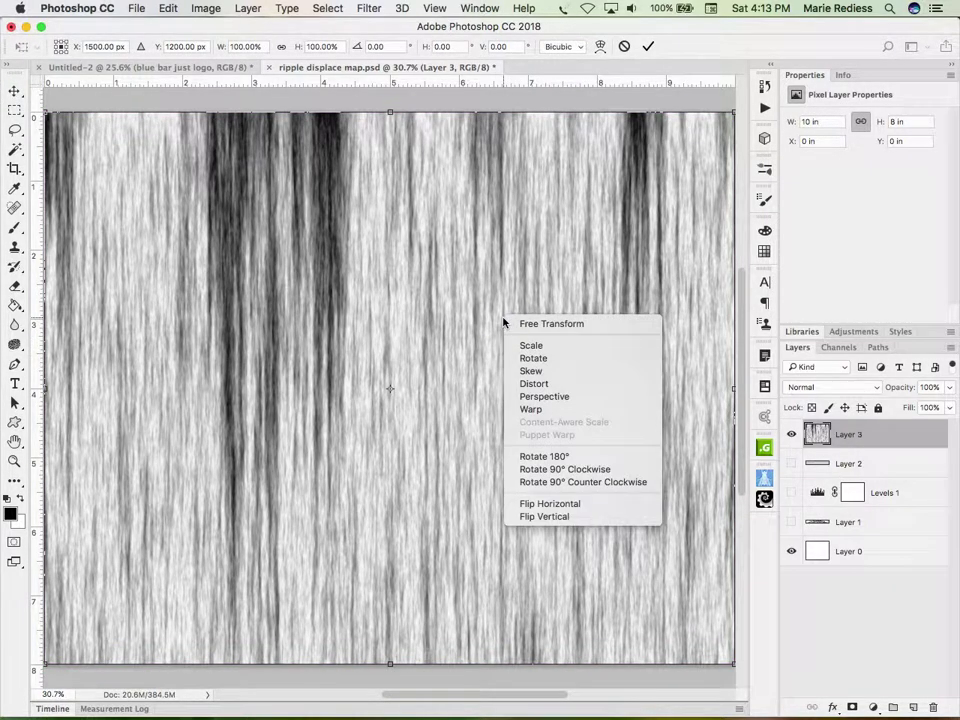
{"action": "left_click", "coordinate": [582, 484]}
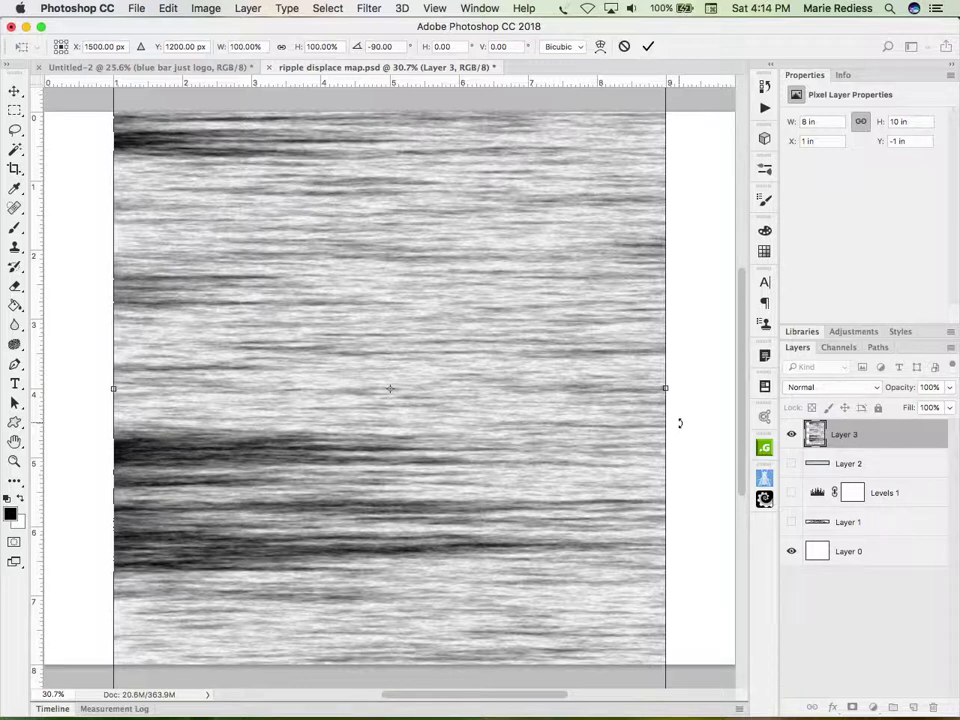
{"action": "key", "text": "super+0"}
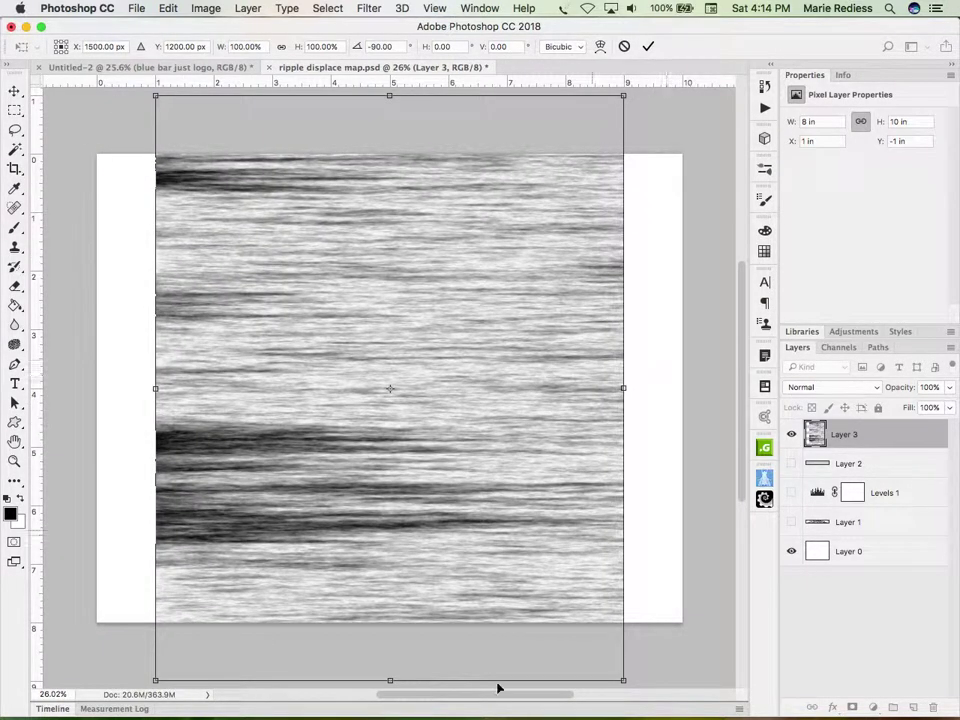
{"action": "left_click", "coordinate": [390, 680]}
{"action": "left_click_drag", "start_coordinate": [390, 680], "coordinate": [400, 626]}
{"action": "left_click_drag", "start_coordinate": [623, 389], "coordinate": [685, 388]}
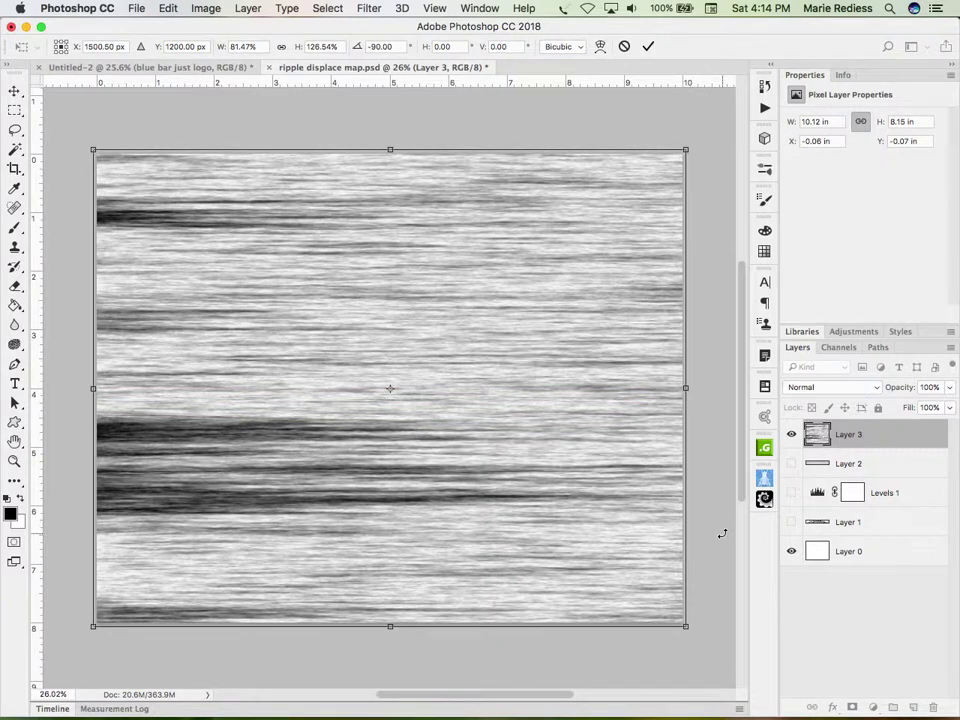
{"action": "key", "text": "Return"}
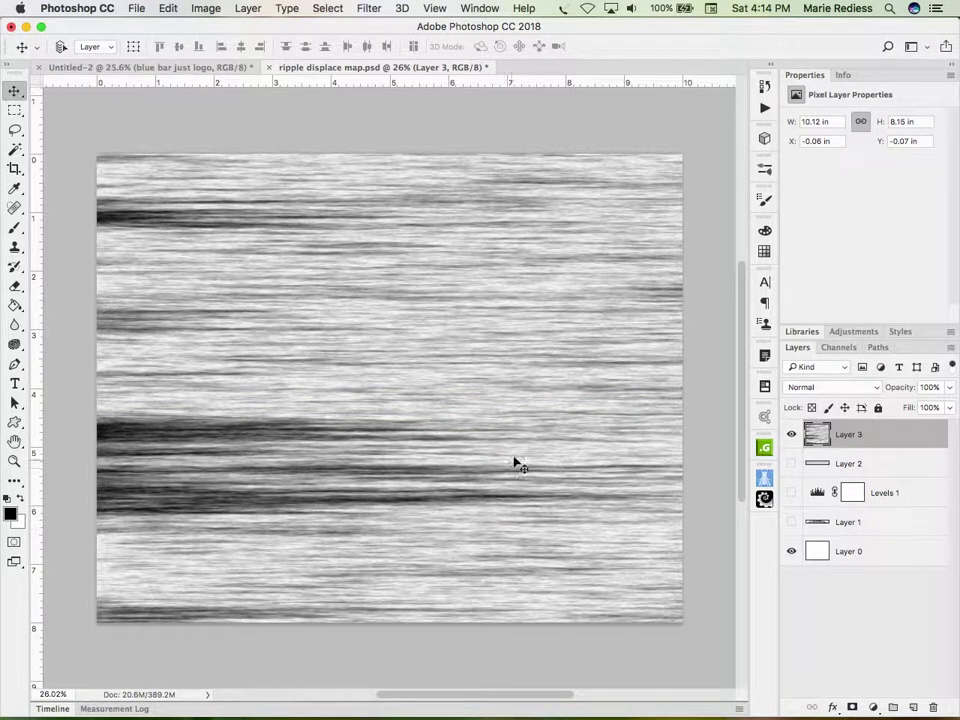
Perspective-transform Layer 3, widening its bottom edge outward to about 60 in
{"action": "key", "text": "ctrl+t"}
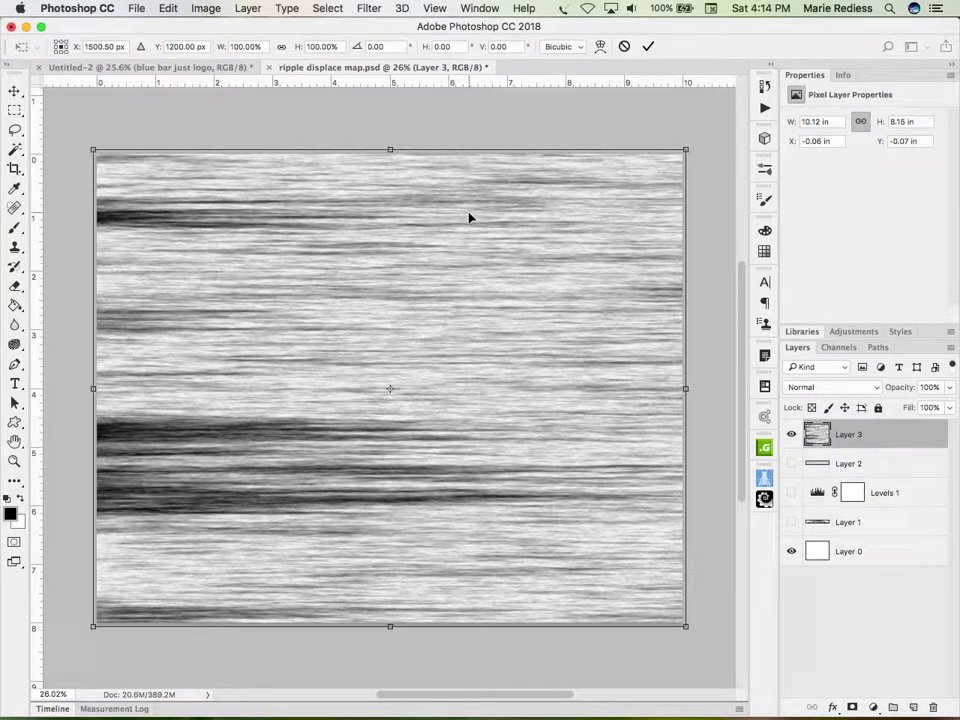
{"action": "key", "text": "ctrl+minus"}
{"action": "key", "text": "ctrl+minus"}
{"action": "key", "text": "ctrl+minus"}
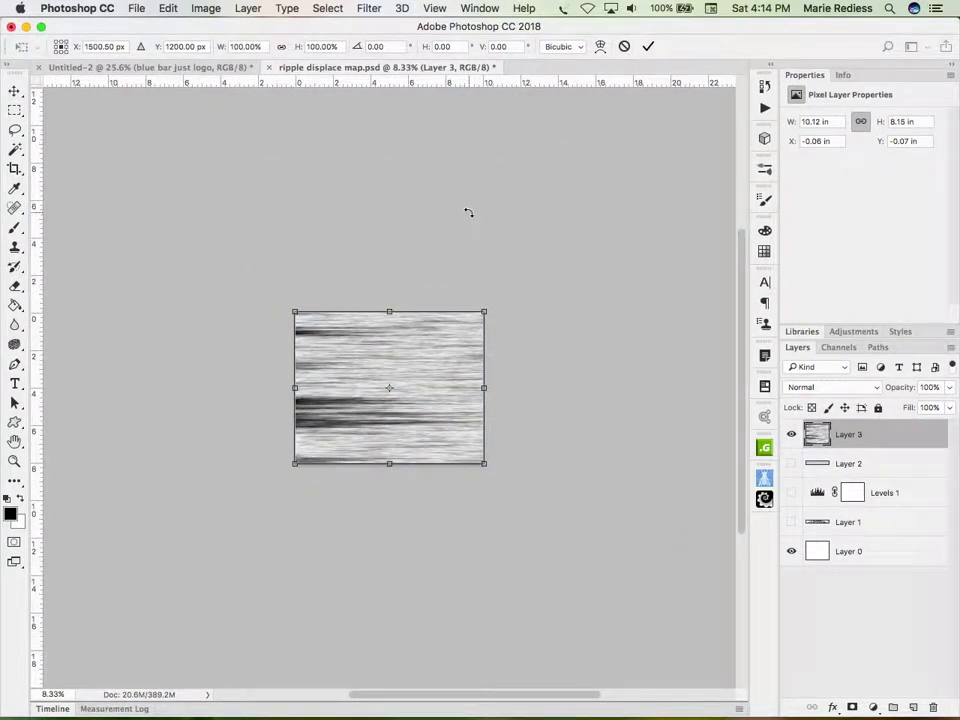
{"action": "right_click", "coordinate": [419, 370]}
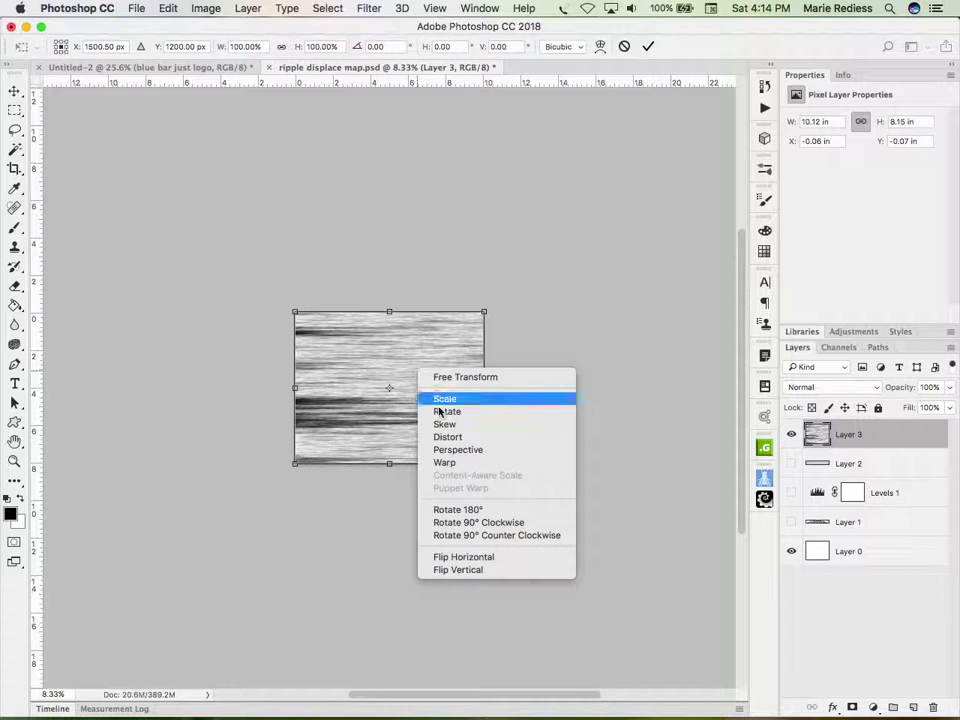
{"action": "left_click", "coordinate": [440, 450]}
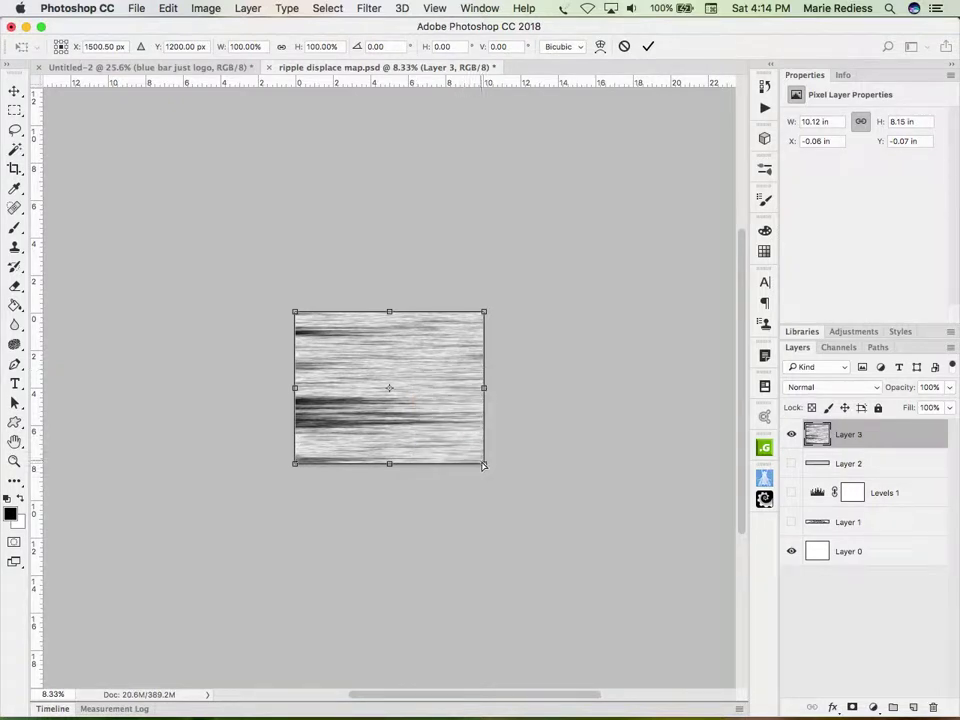
{"action": "left_click_drag", "start_coordinate": [483, 465], "coordinate": [644, 462]}
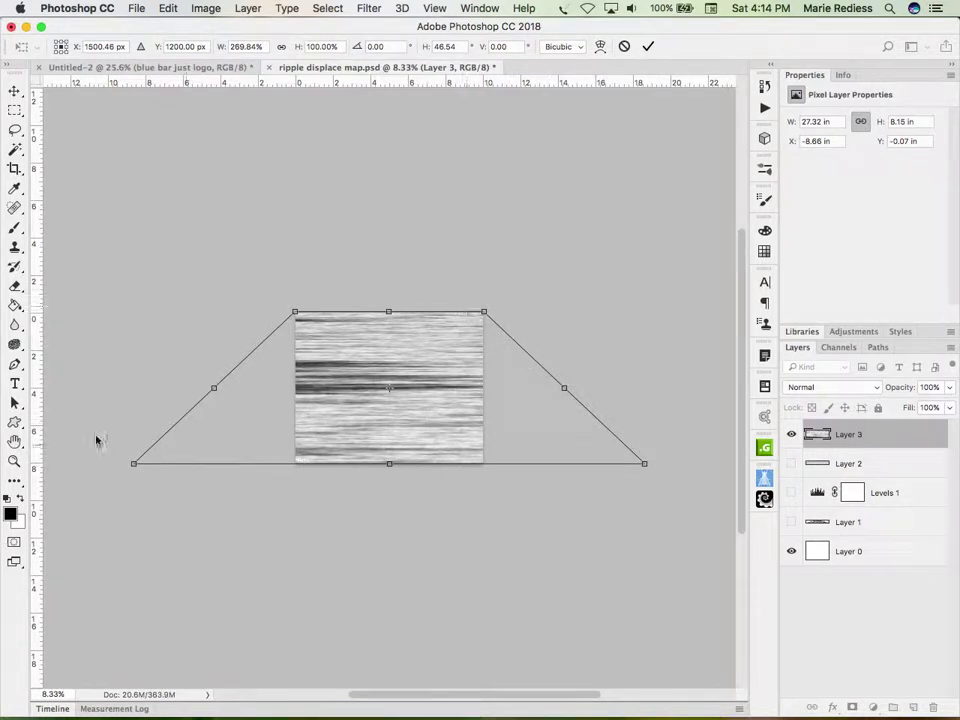
{"action": "left_click_drag", "start_coordinate": [133, 463], "coordinate": [42, 463]}
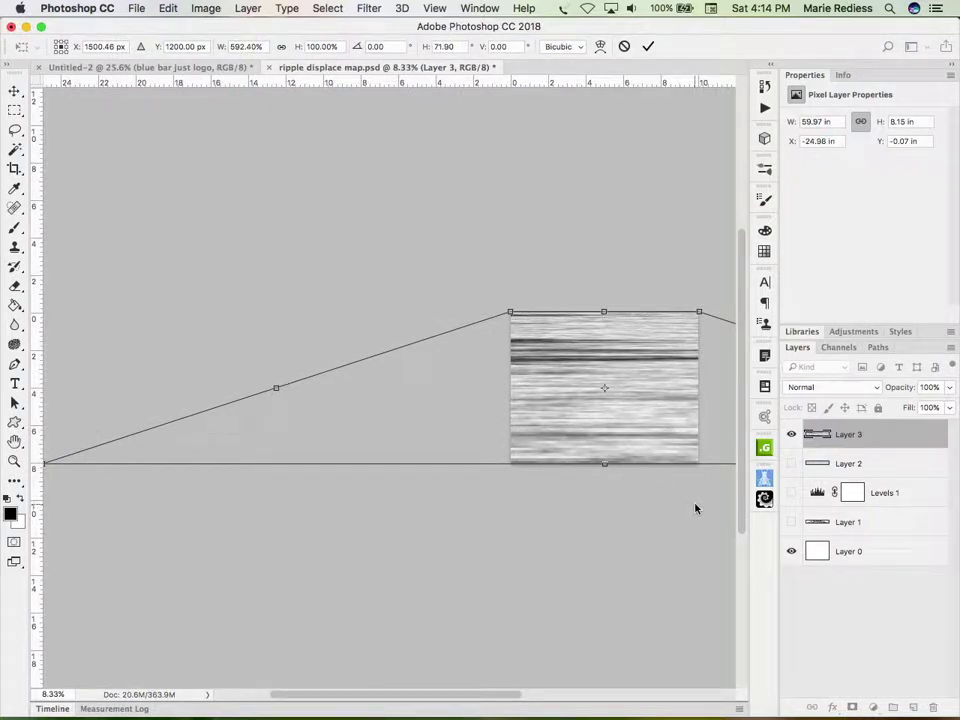
{"action": "key", "text": "Return"}
{"action": "key", "text": "super+0"}
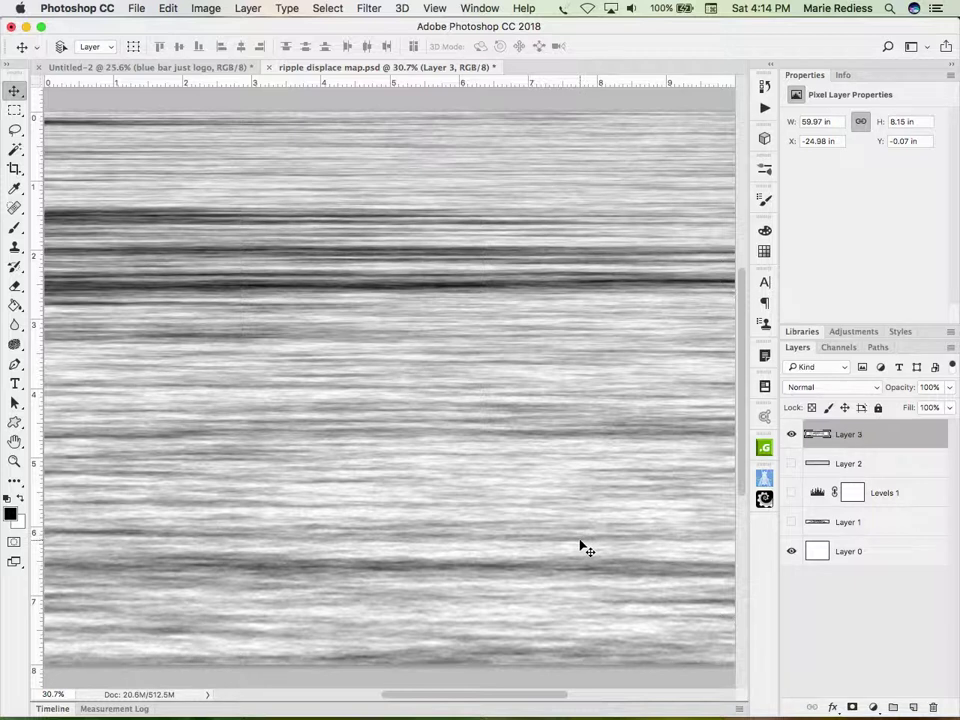
Hide Layer 3 and add a new empty Layer 4 above Layer 0
{"action": "left_click", "coordinate": [791, 434]}
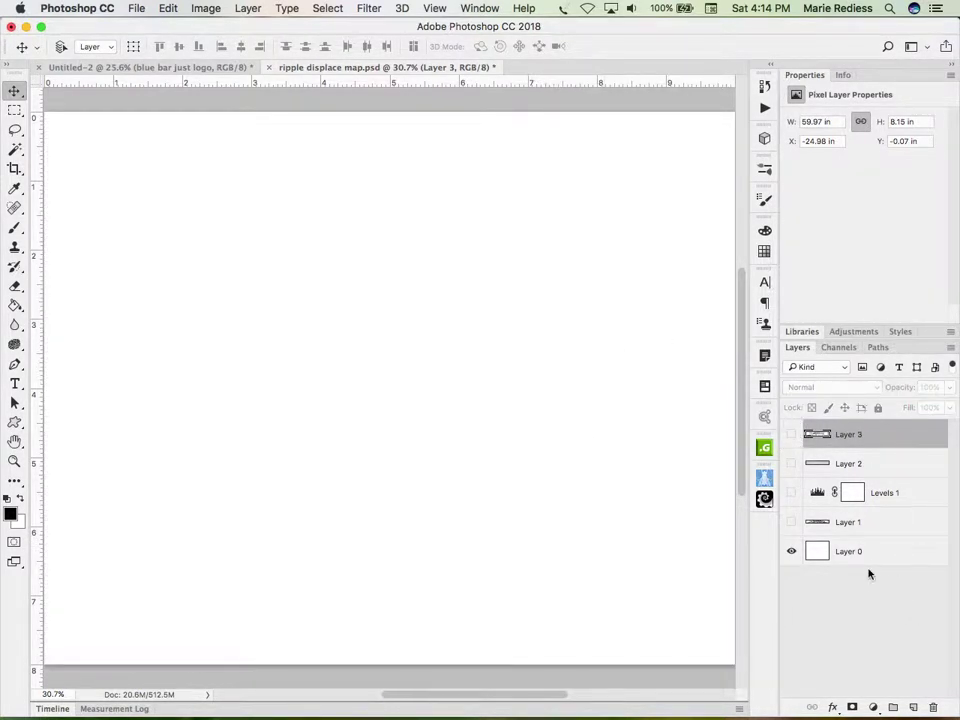
{"action": "left_click", "coordinate": [893, 553]}
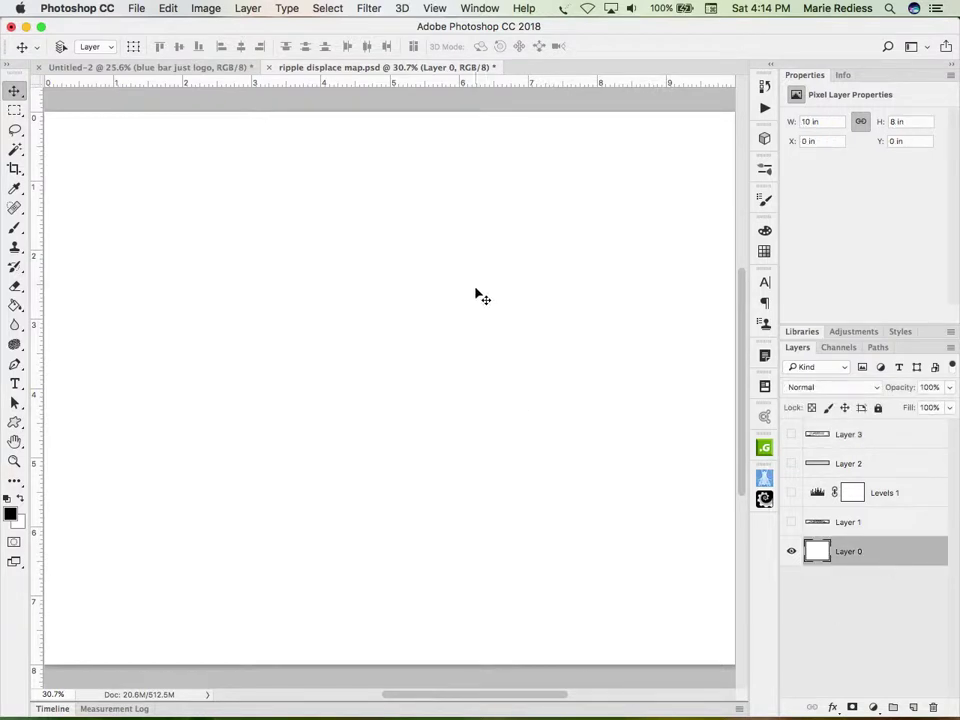
{"action": "left_click", "coordinate": [913, 707]}
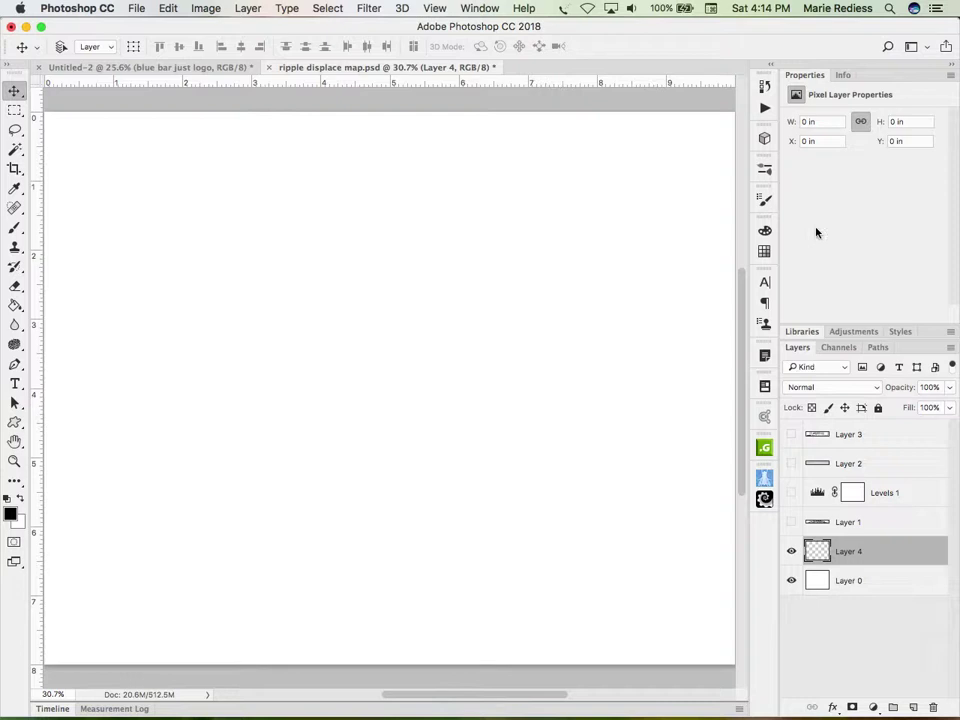
Set Pure Cyan Blue from the Swatches panel as the foreground colour
{"action": "left_click", "coordinate": [764, 252]}
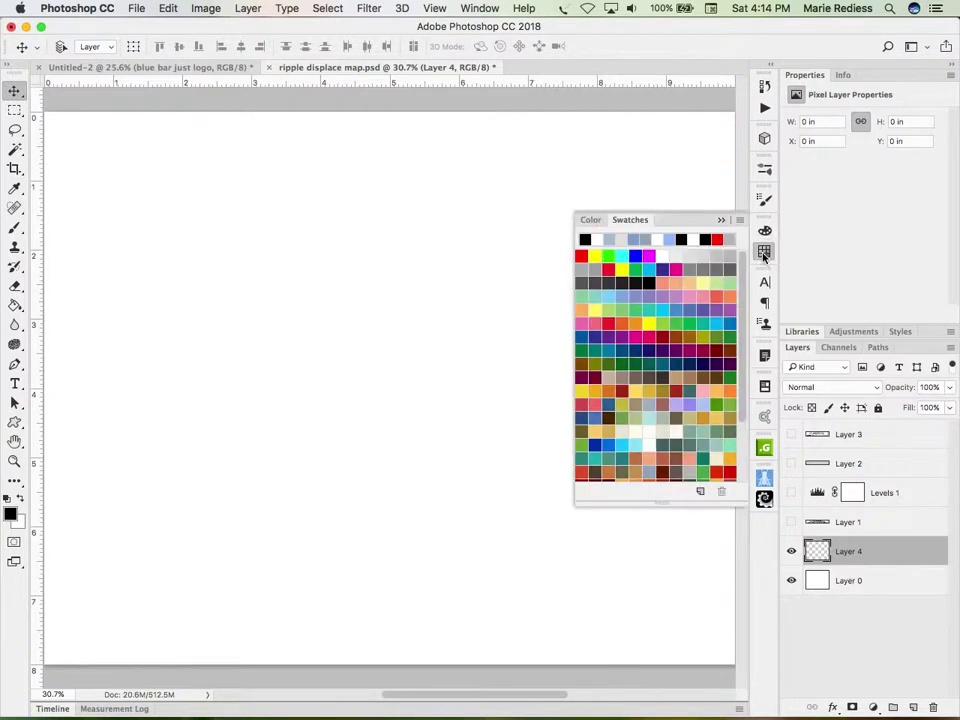
{"action": "left_click", "coordinate": [727, 326]}
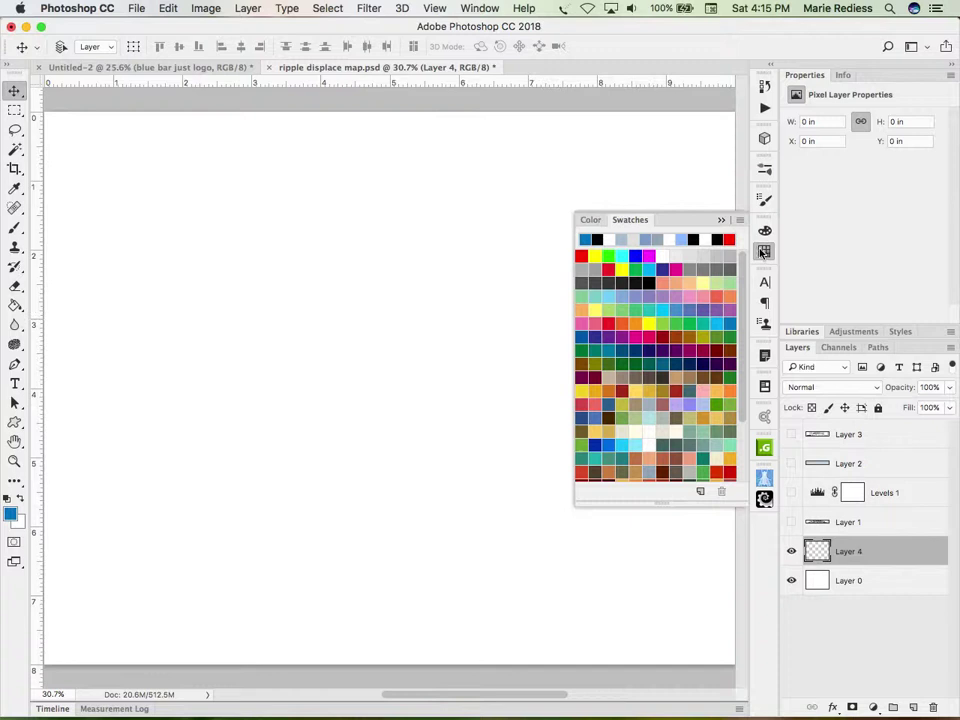
{"action": "left_click", "coordinate": [764, 251]}
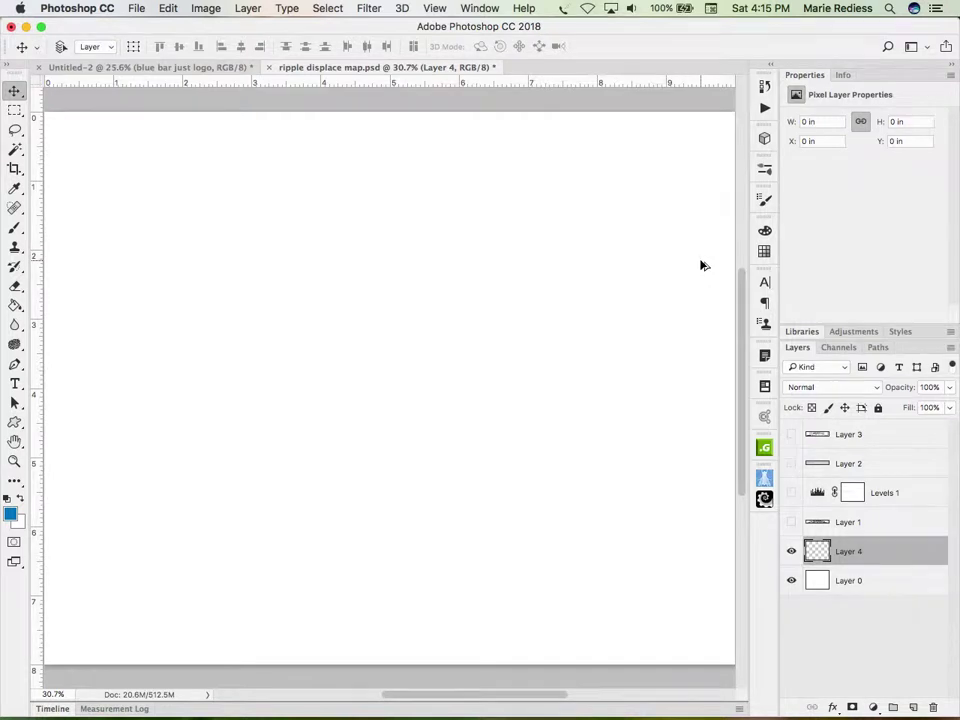
Fill Layer 4 with cyan blue and make white the brush colour
{"action": "key", "text": "alt+BackSpace"}
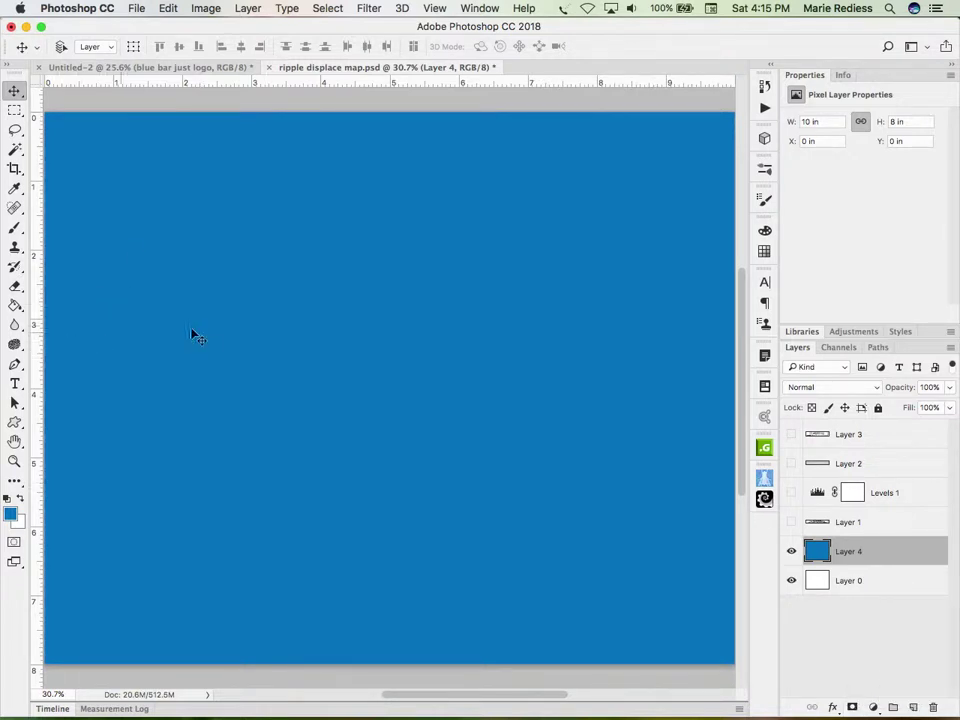
{"action": "key", "text": "b"}
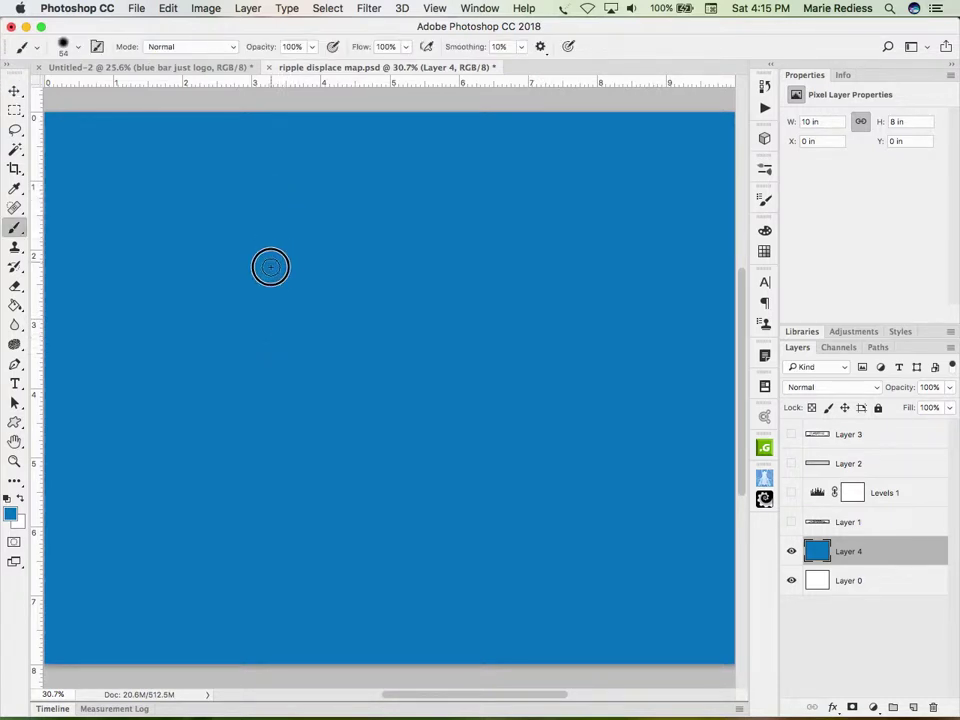
{"action": "key", "text": "x"}
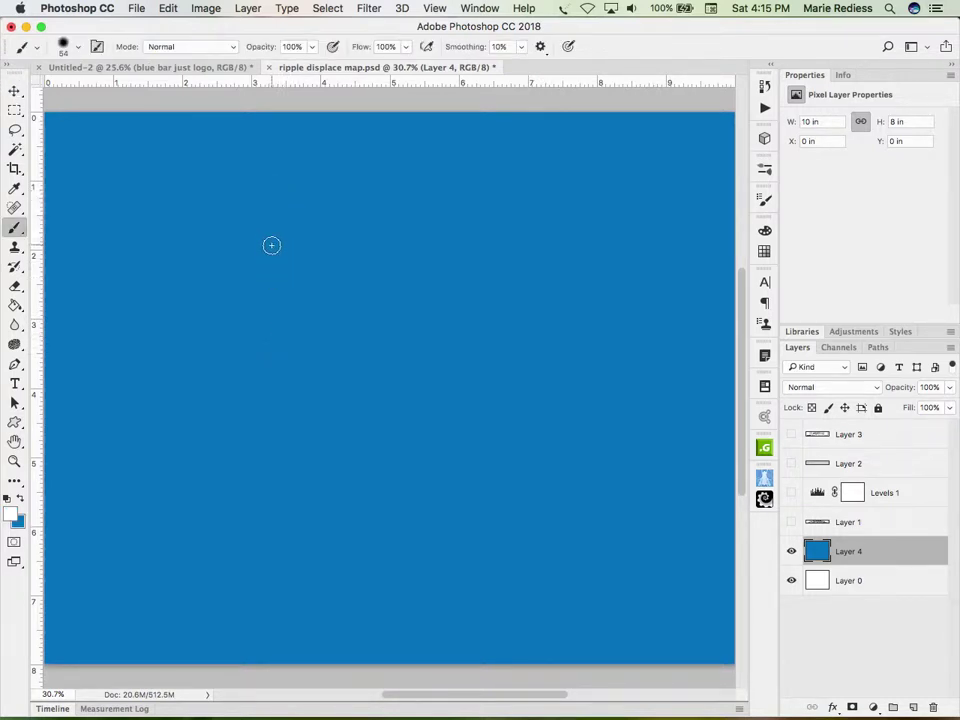
Paint two white vertical lines on Layer 4, redoing the botched second stroke
{"action": "left_click_drag", "start_coordinate": [279, 193], "coordinate": [279, 533]}
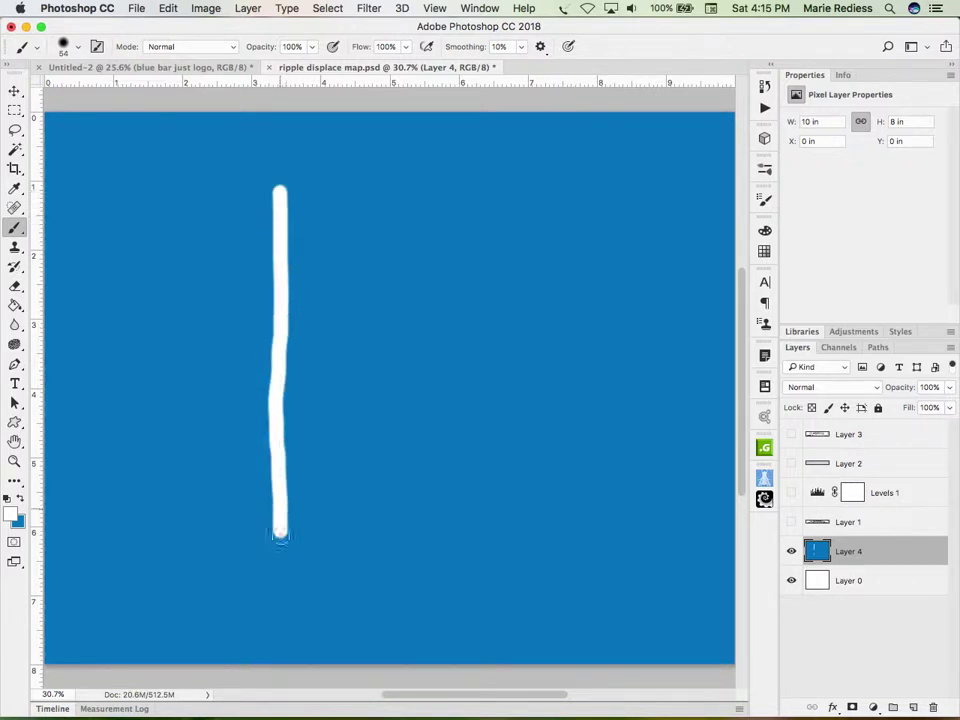
{"action": "mouse_move", "coordinate": [440, 200]}
{"action": "left_mouse_down"}
{"action": "mouse_move", "coordinate": [450, 559]}
{"action": "mouse_move", "coordinate": [442, 566]}
{"action": "left_mouse_up"}
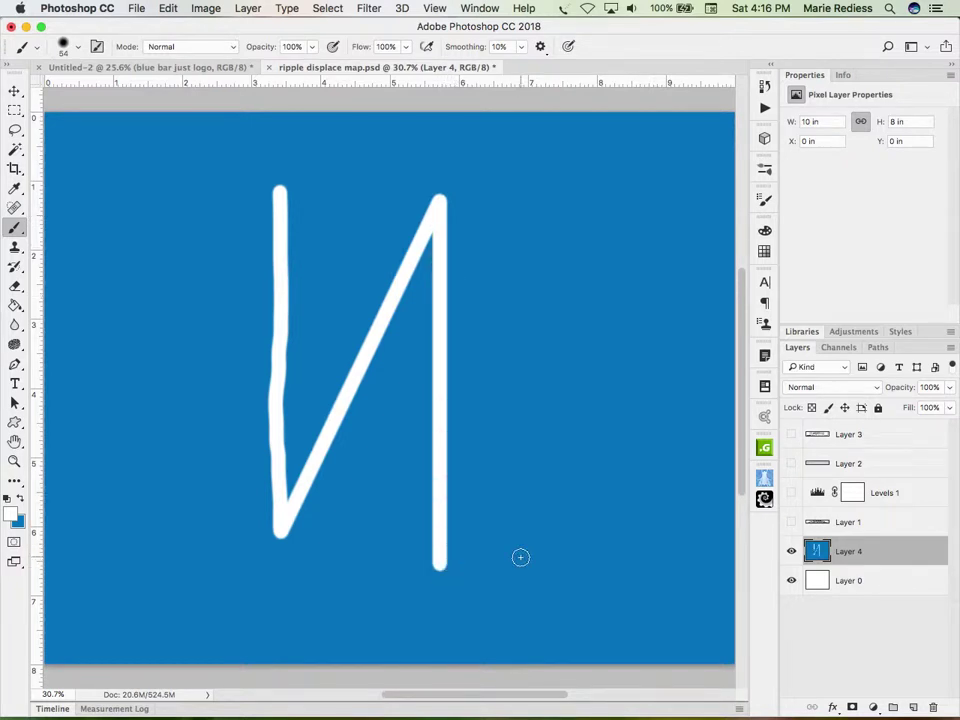
{"action": "key", "text": "ctrl+z"}
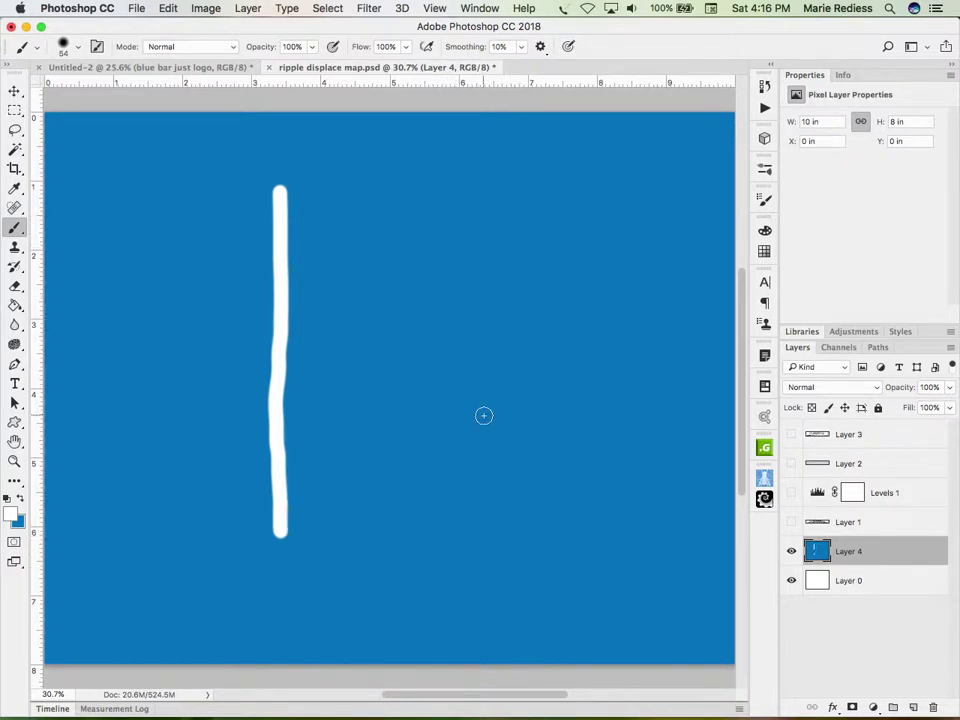
{"action": "left_click", "coordinate": [481, 191]}
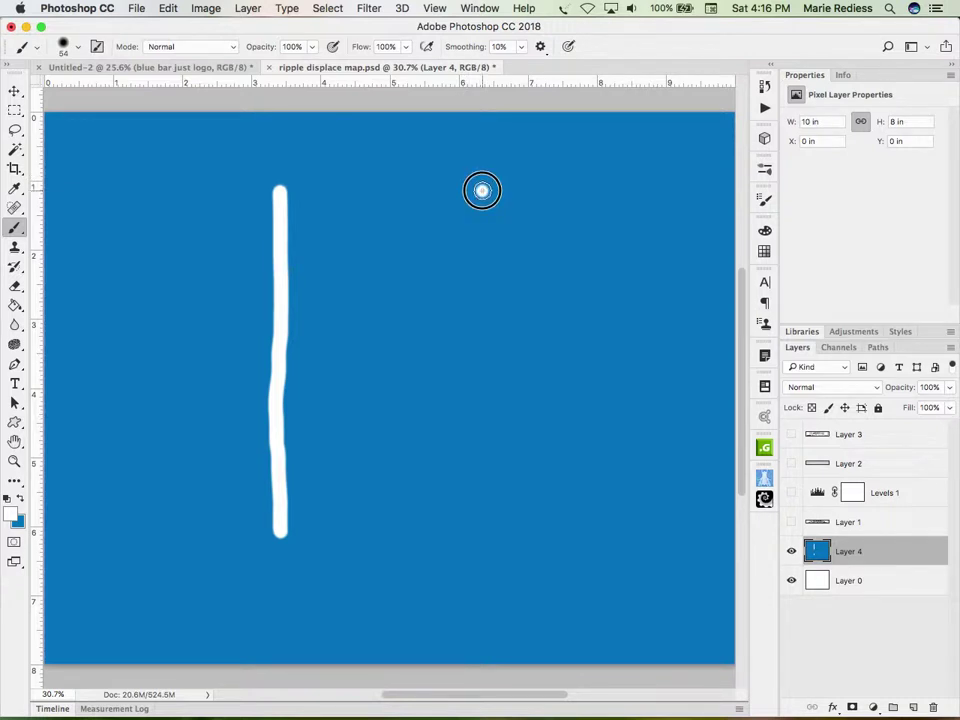
{"action": "left_click_drag", "start_coordinate": [481, 191], "coordinate": [461, 568]}
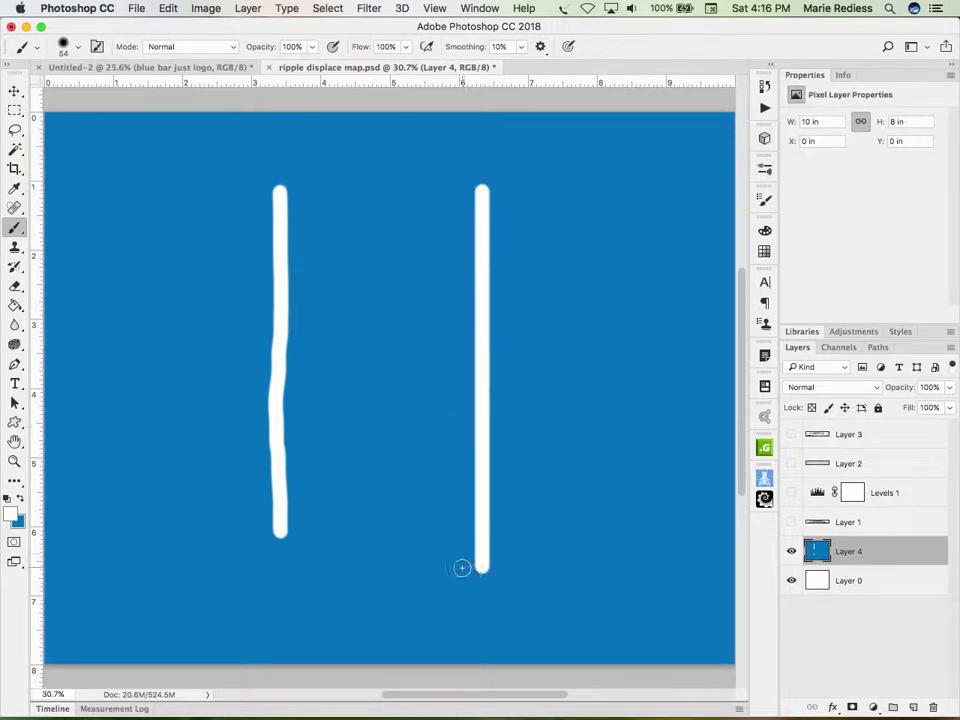
Displace Layer 4 with scales 50 and 15 using the ripple displace map file
{"action": "left_click", "coordinate": [368, 9]}
{"action": "mouse_move", "coordinate": [385, 248]}
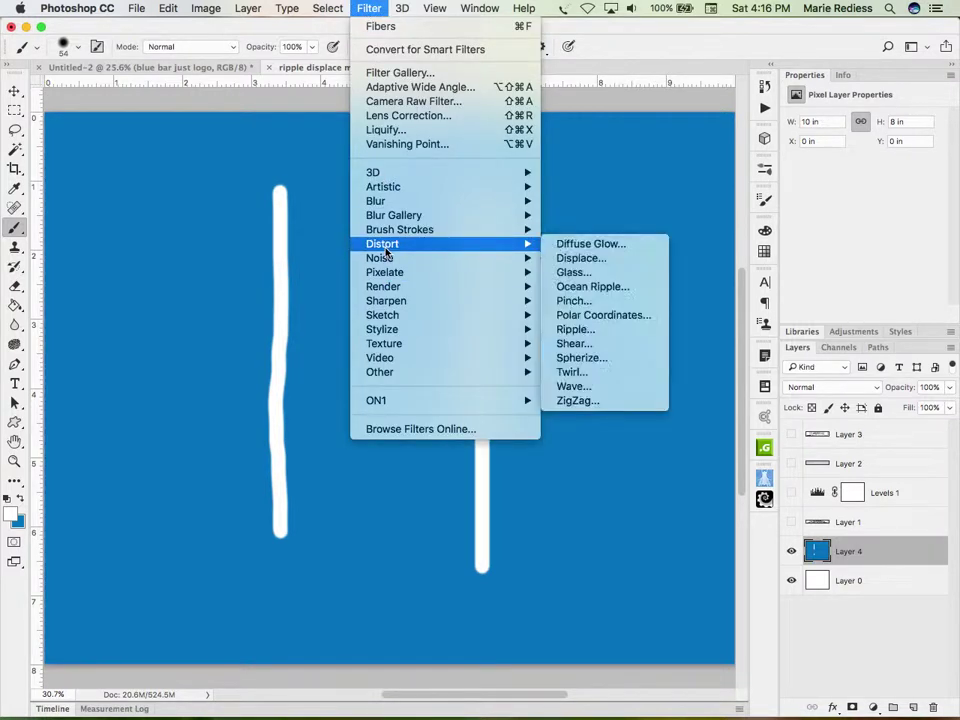
{"action": "left_click", "coordinate": [613, 260]}
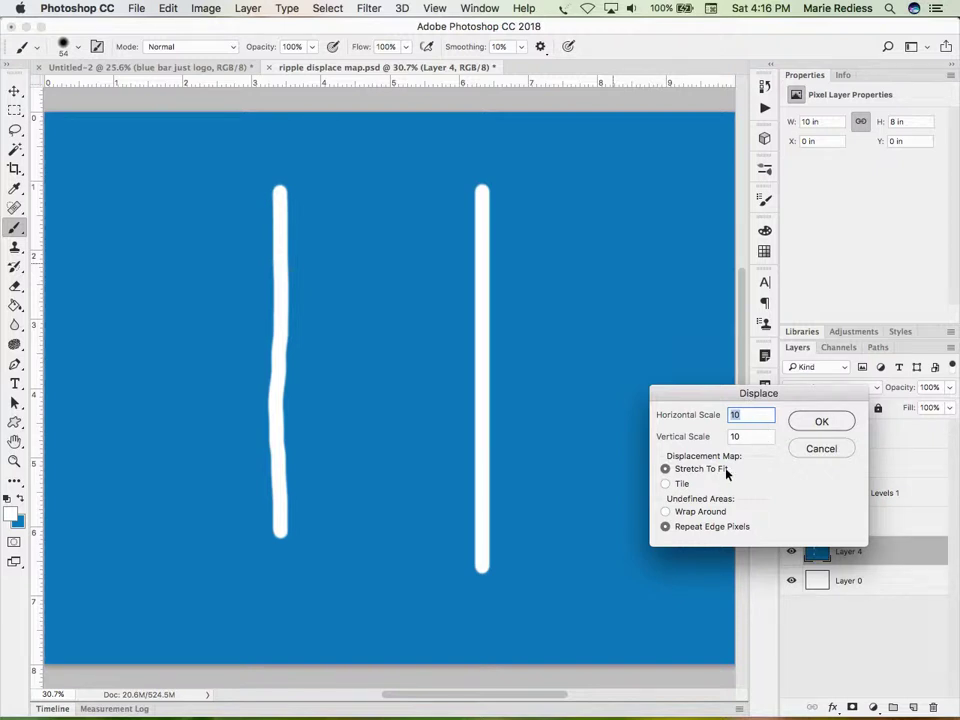
{"action": "type", "text": "50"}
{"action": "double_click", "coordinate": [752, 437]}
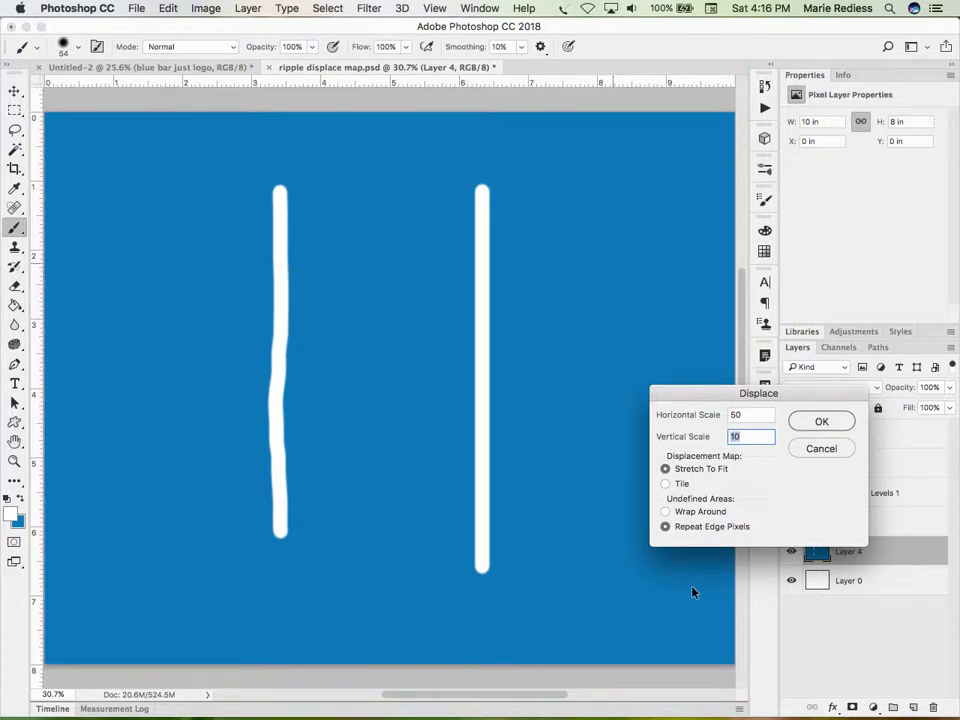
{"action": "type", "text": "15"}
{"action": "left_click", "coordinate": [818, 424]}
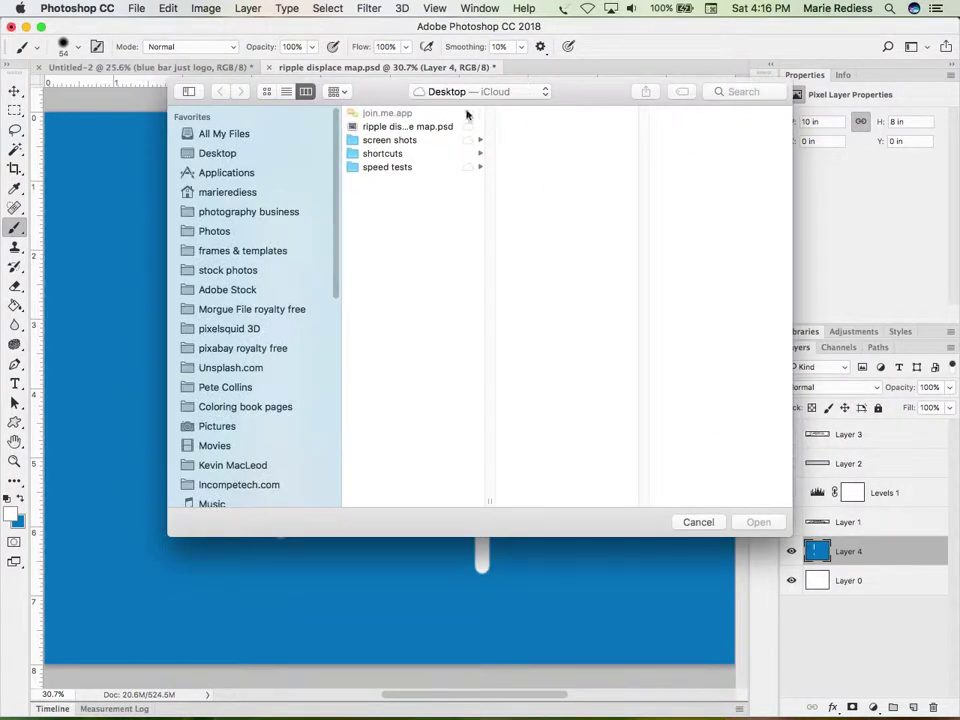
{"action": "left_click", "coordinate": [435, 127]}
{"action": "left_click", "coordinate": [757, 522]}
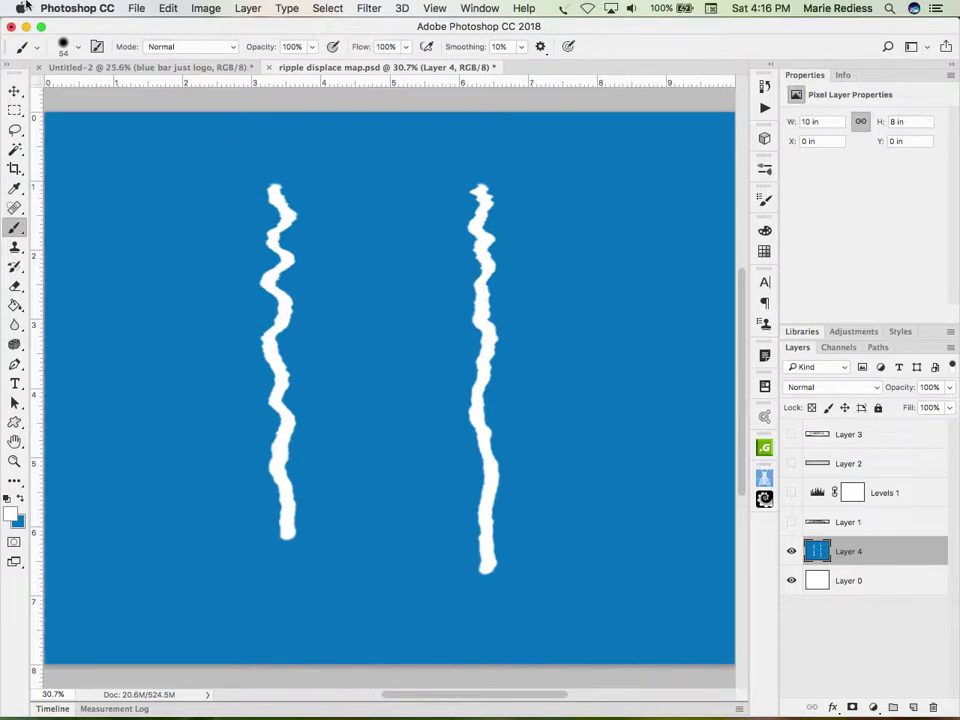
Place the ripple displace map.psd as an embedded layer at full size
{"action": "left_click", "coordinate": [136, 8]}
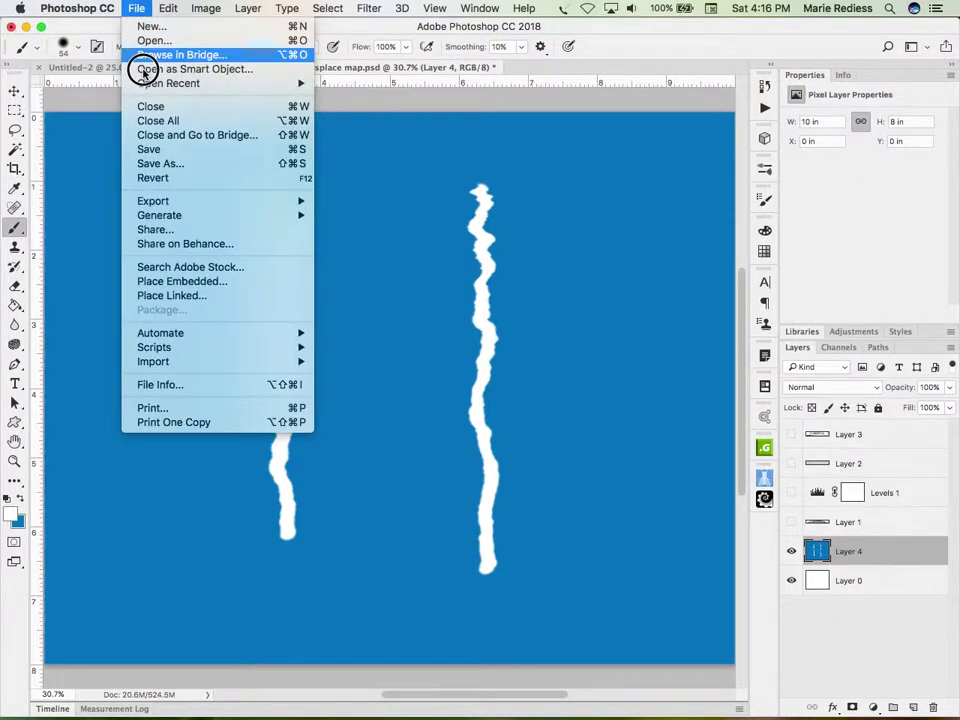
{"action": "left_click", "coordinate": [182, 281]}
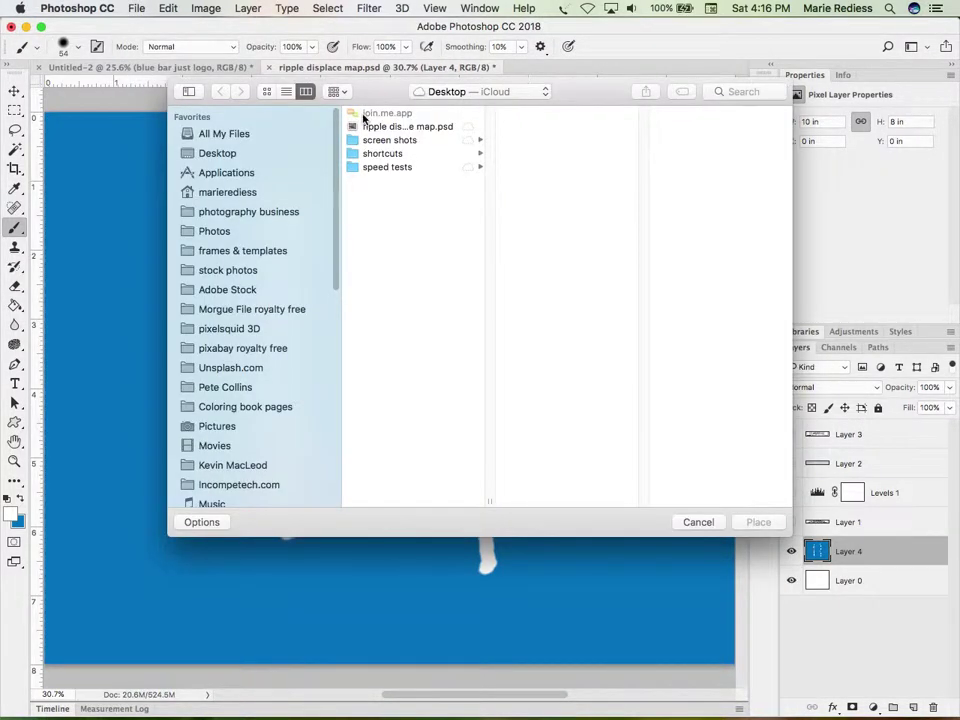
{"action": "left_click", "coordinate": [368, 127]}
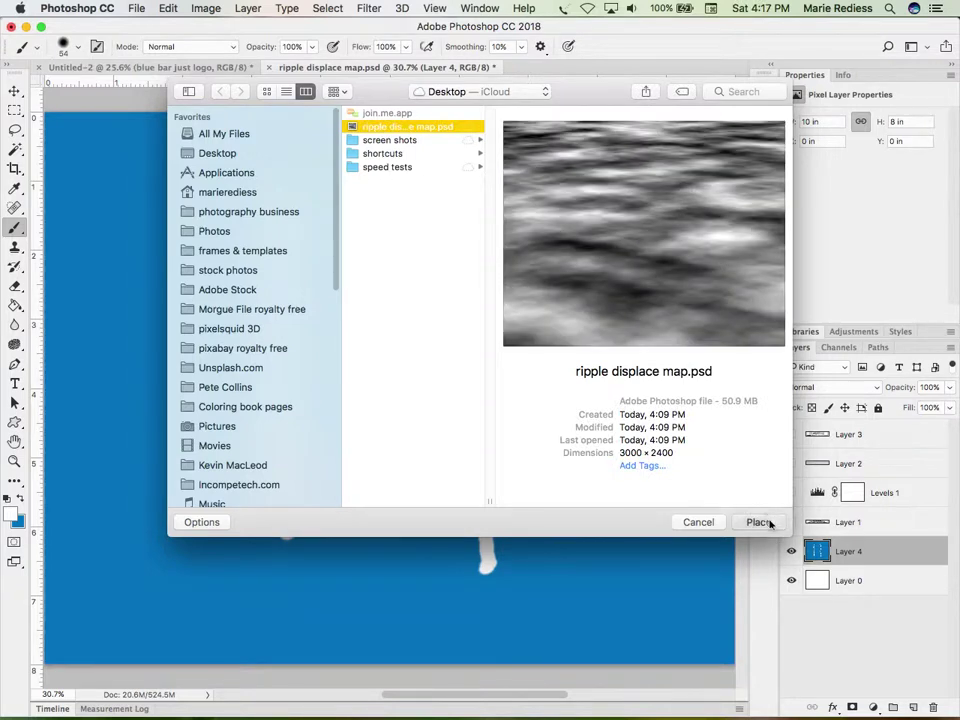
{"action": "left_click", "coordinate": [756, 522]}
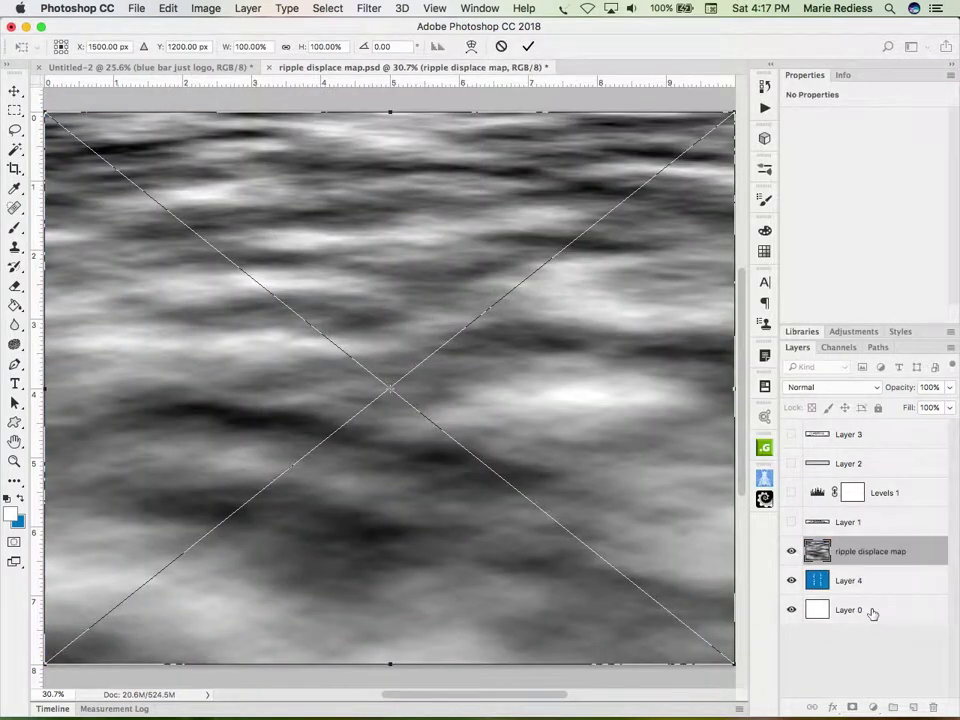
{"action": "key", "text": "Return"}
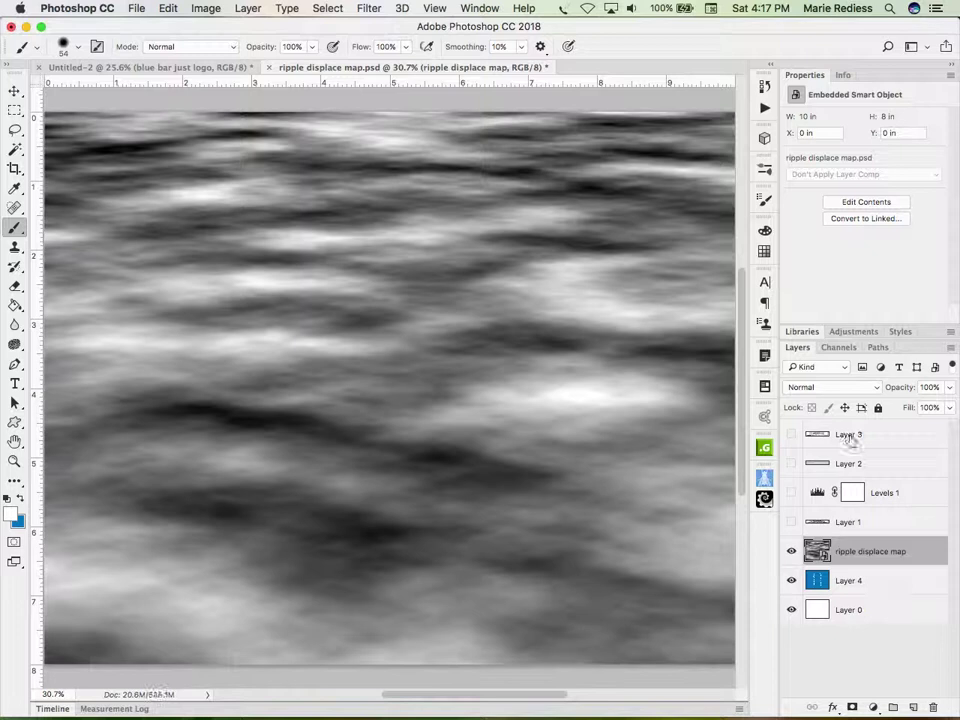
Try Overlay, Pin Light, Screen, Multiply and Color Burn on the ripple layer, settling on Soft Light
{"action": "left_click", "coordinate": [845, 388]}
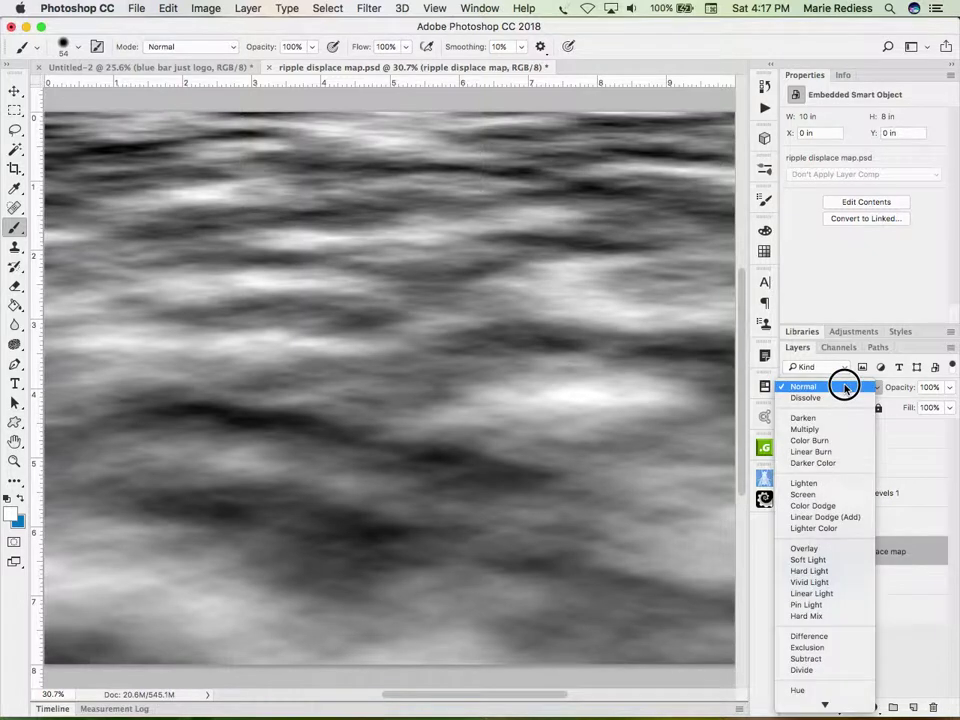
{"action": "left_click", "coordinate": [828, 560]}
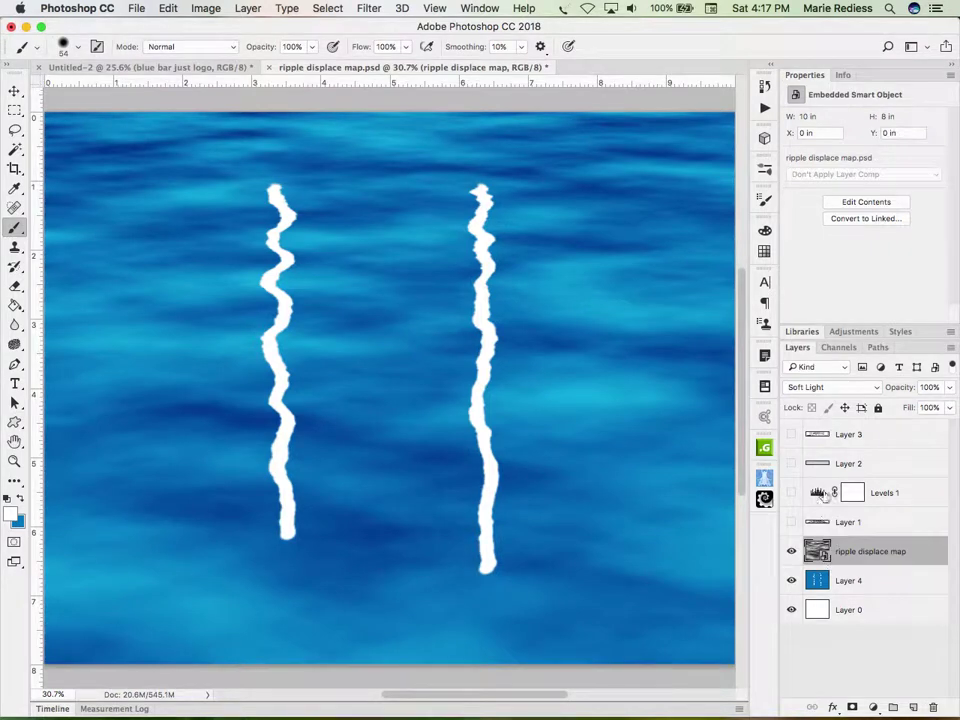
{"action": "left_click", "coordinate": [836, 387]}
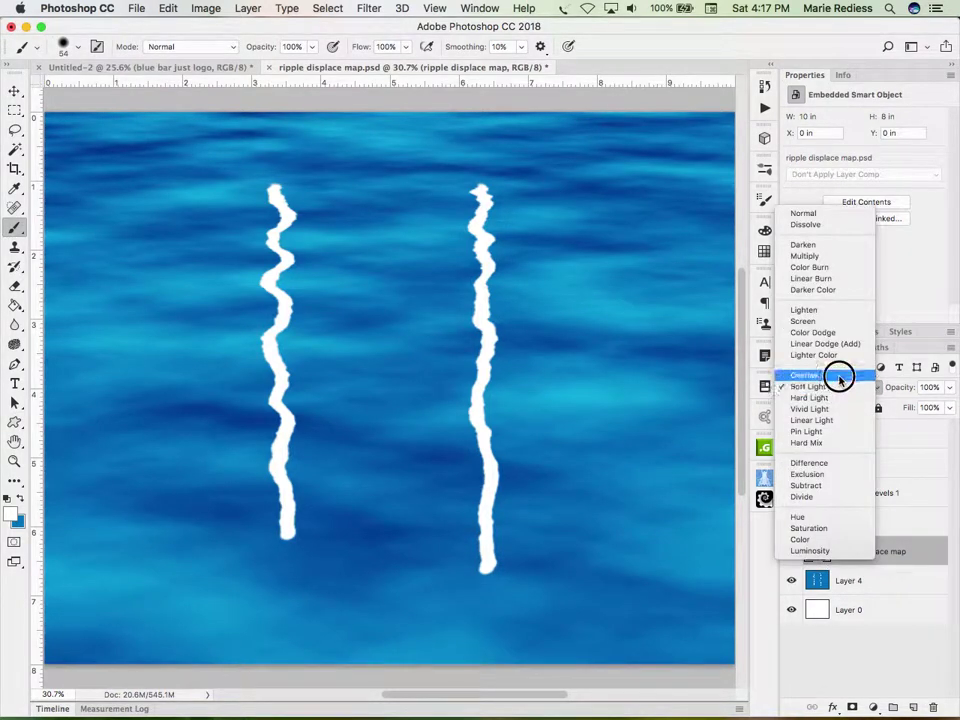
{"action": "left_click", "coordinate": [838, 376]}
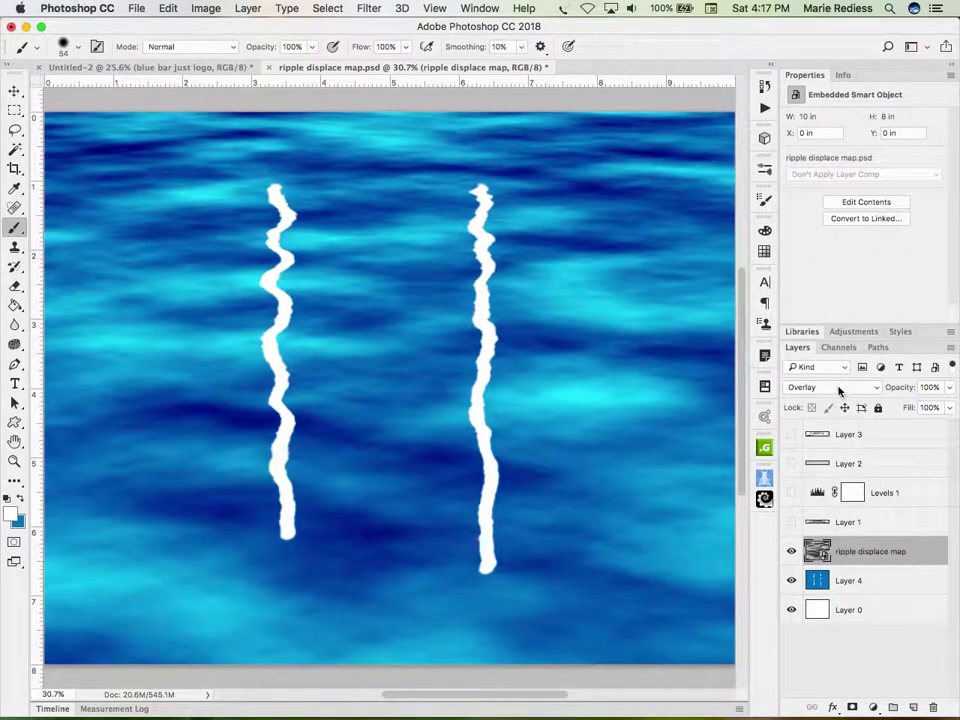
{"action": "left_click", "coordinate": [838, 392]}
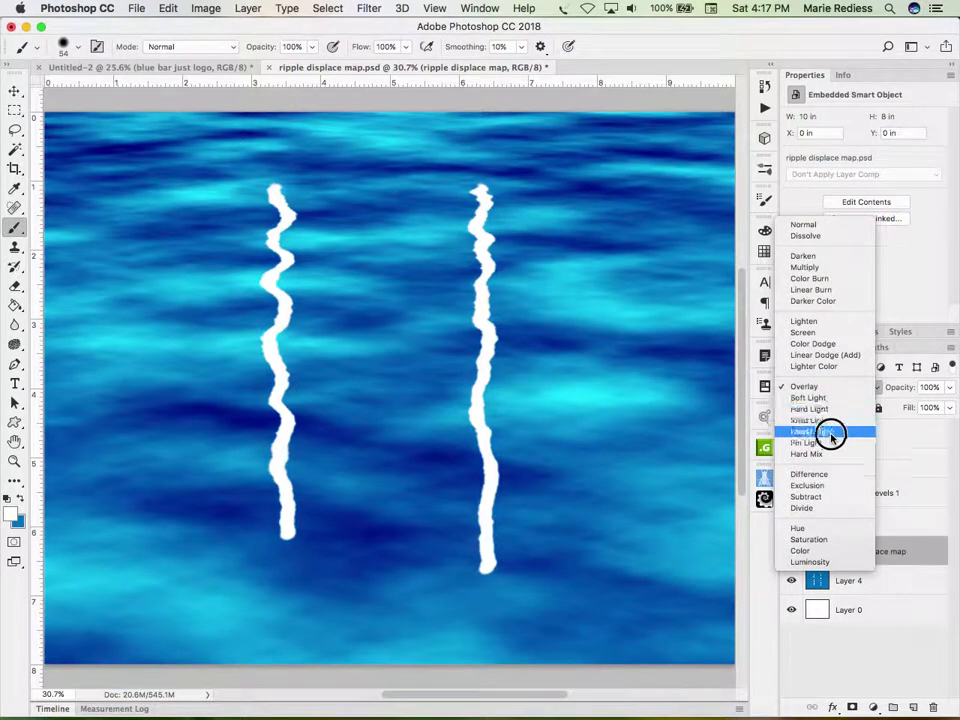
{"action": "left_click", "coordinate": [829, 443]}
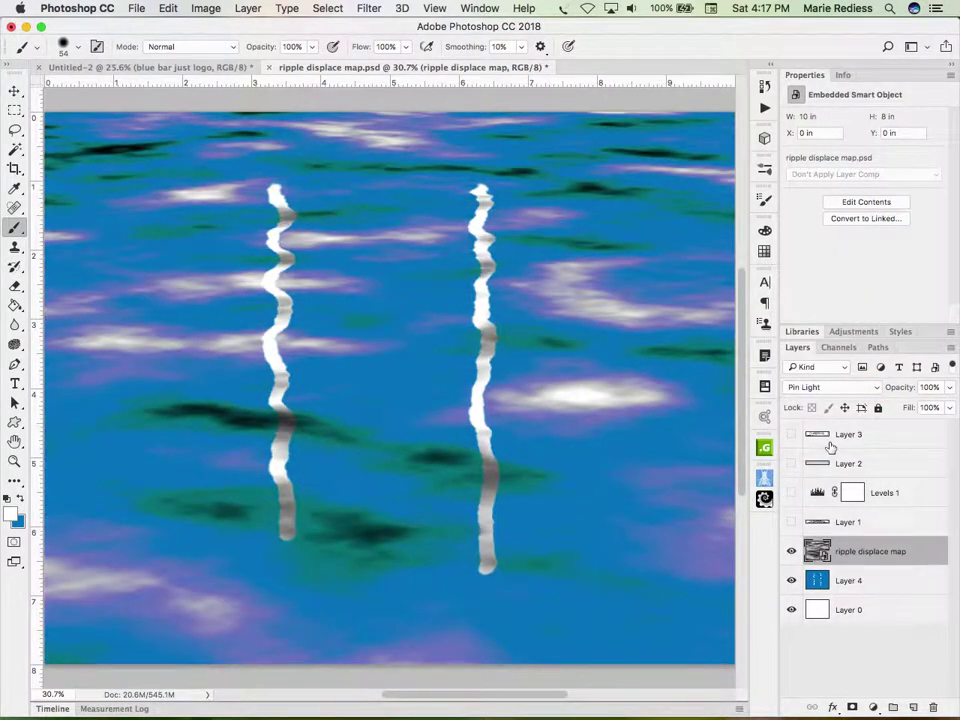
{"action": "left_click", "coordinate": [835, 387]}
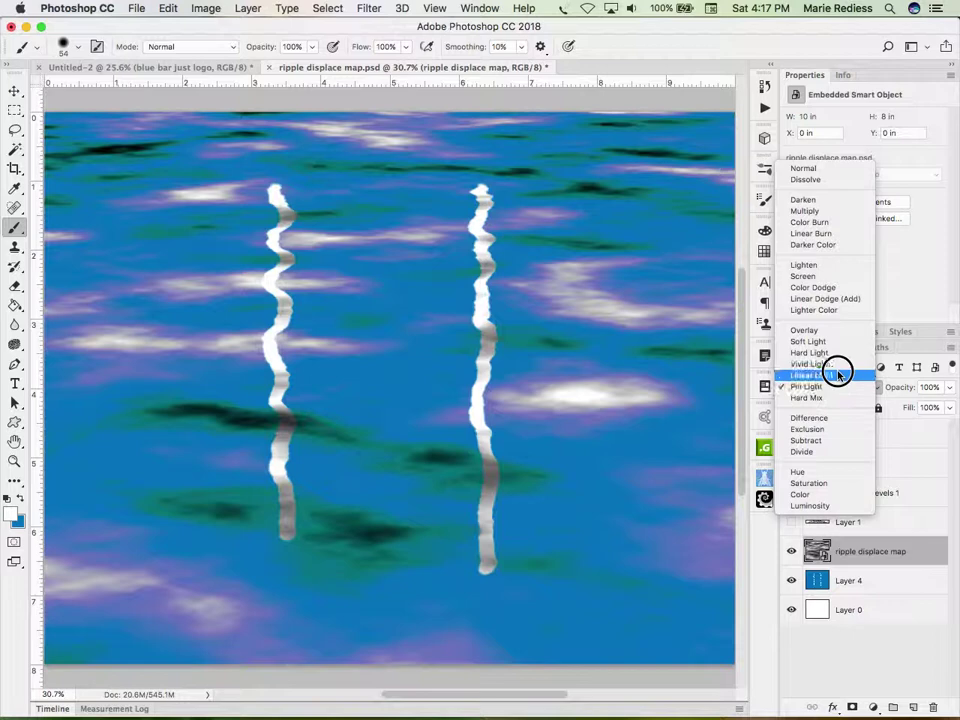
{"action": "left_click", "coordinate": [827, 277]}
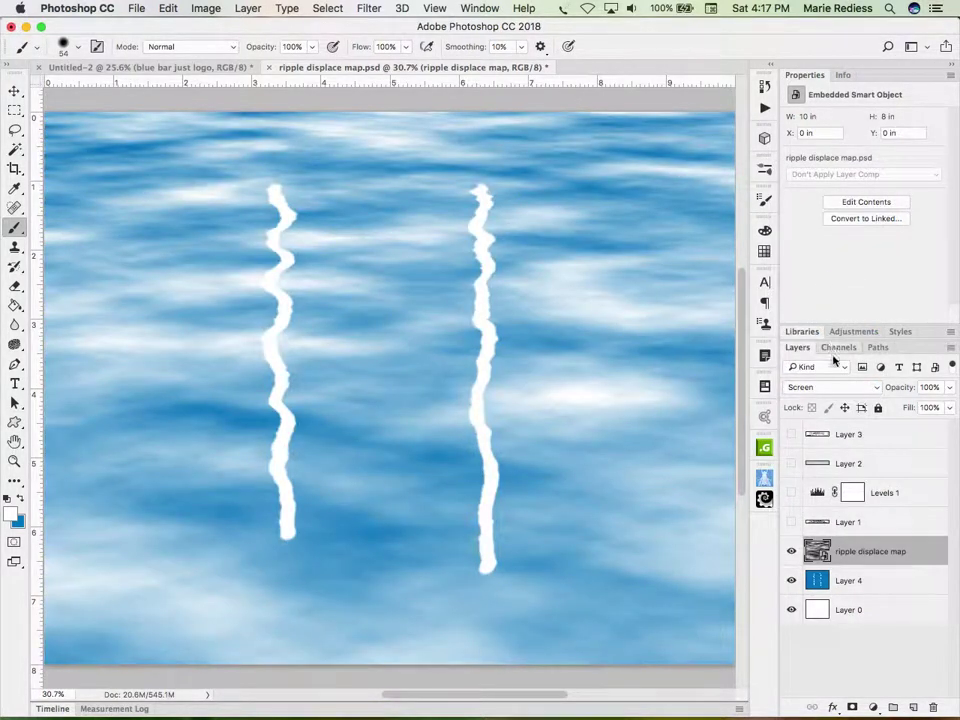
{"action": "left_click", "coordinate": [830, 387]}
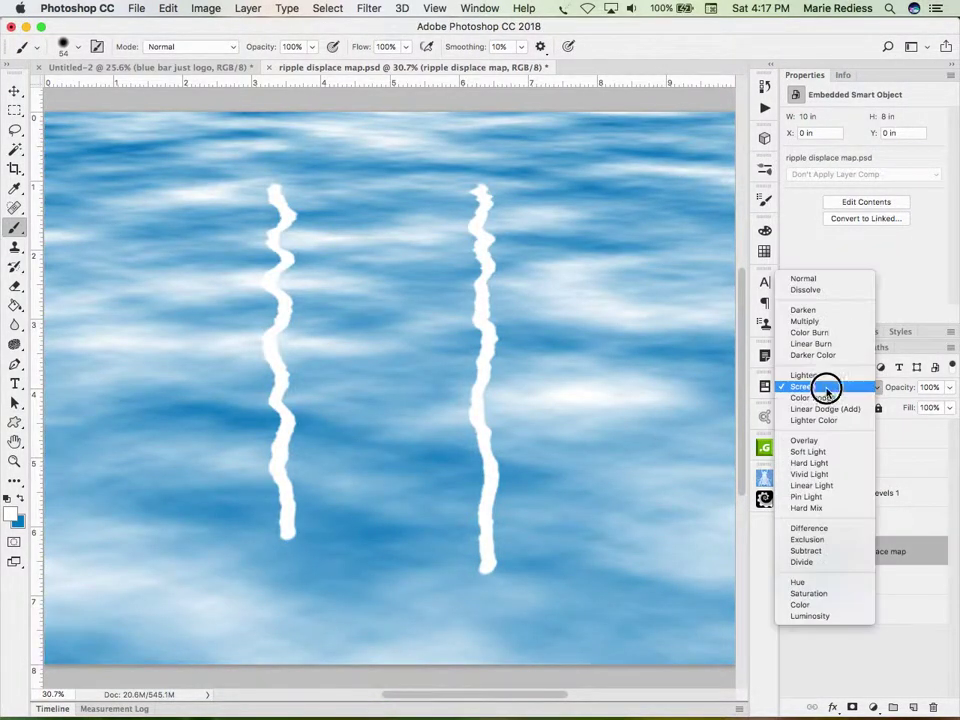
{"action": "left_click", "coordinate": [815, 321]}
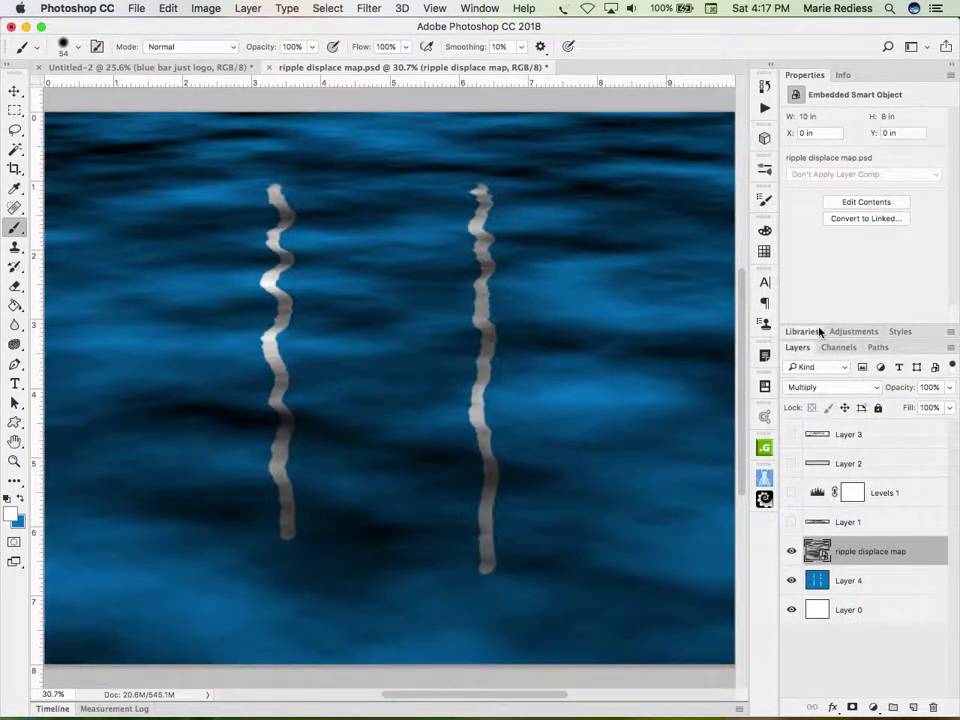
{"action": "left_click", "coordinate": [830, 387]}
{"action": "left_click", "coordinate": [822, 395]}
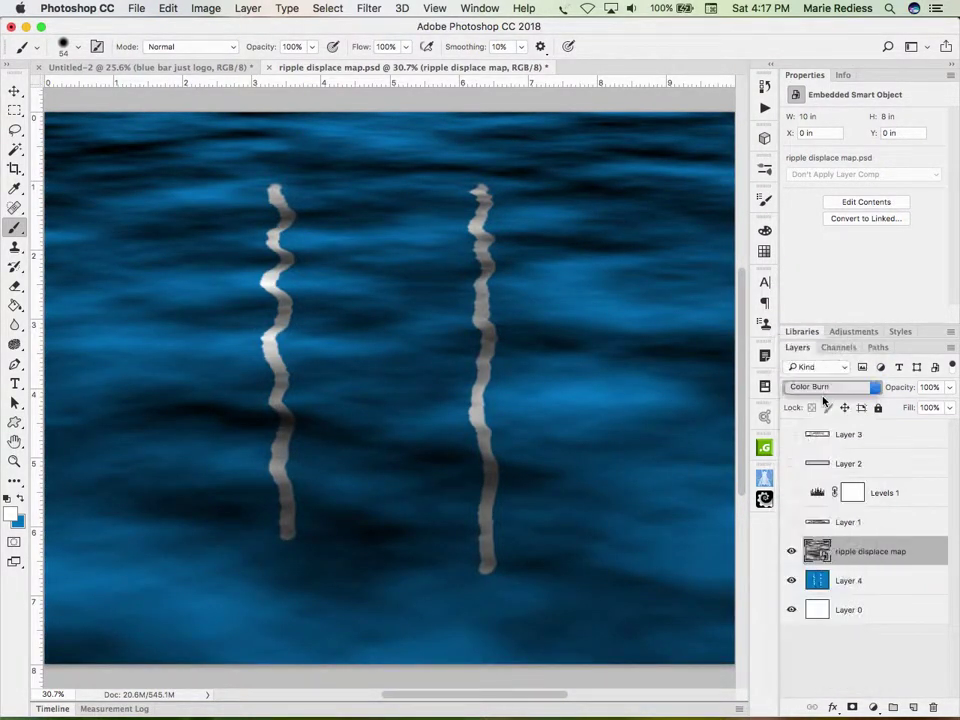
{"action": "left_click", "coordinate": [834, 387]}
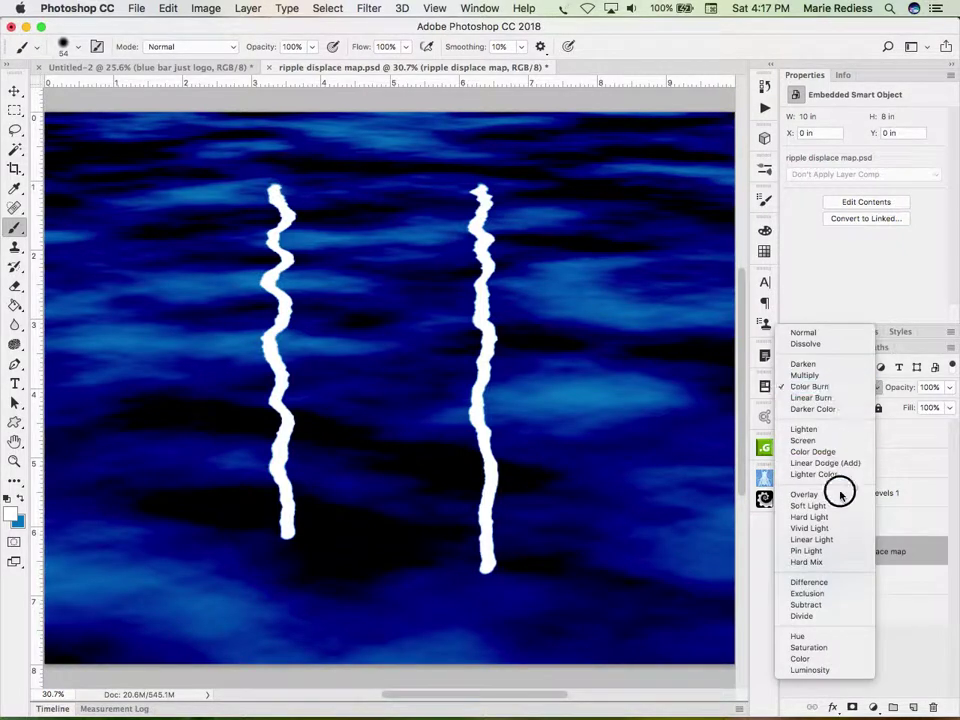
{"action": "left_click", "coordinate": [840, 495]}
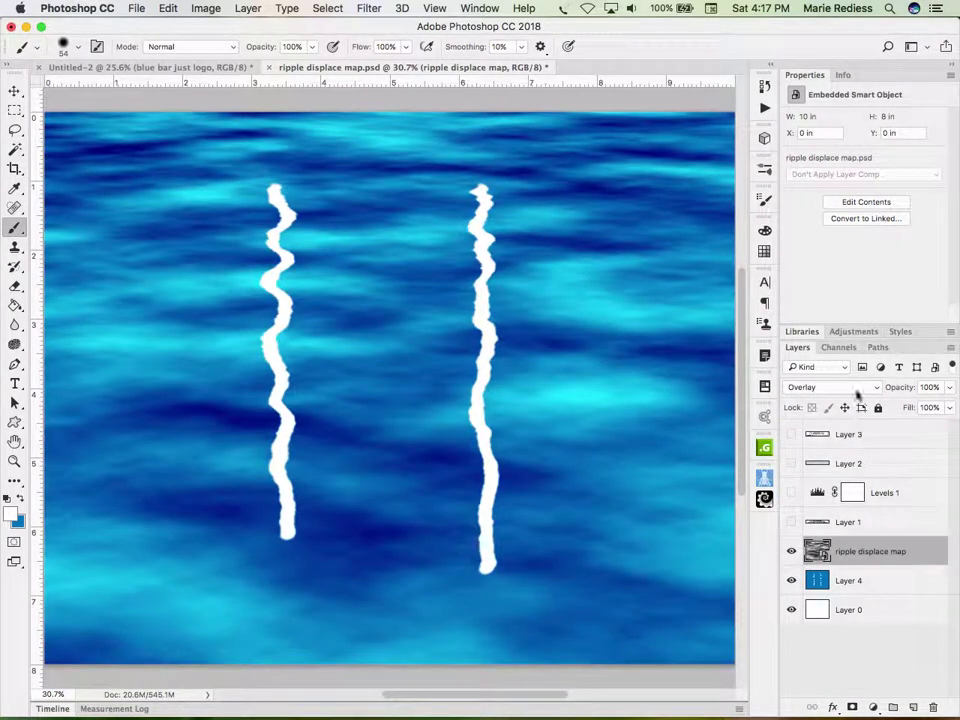
{"action": "left_click", "coordinate": [853, 387]}
{"action": "left_click", "coordinate": [853, 393]}
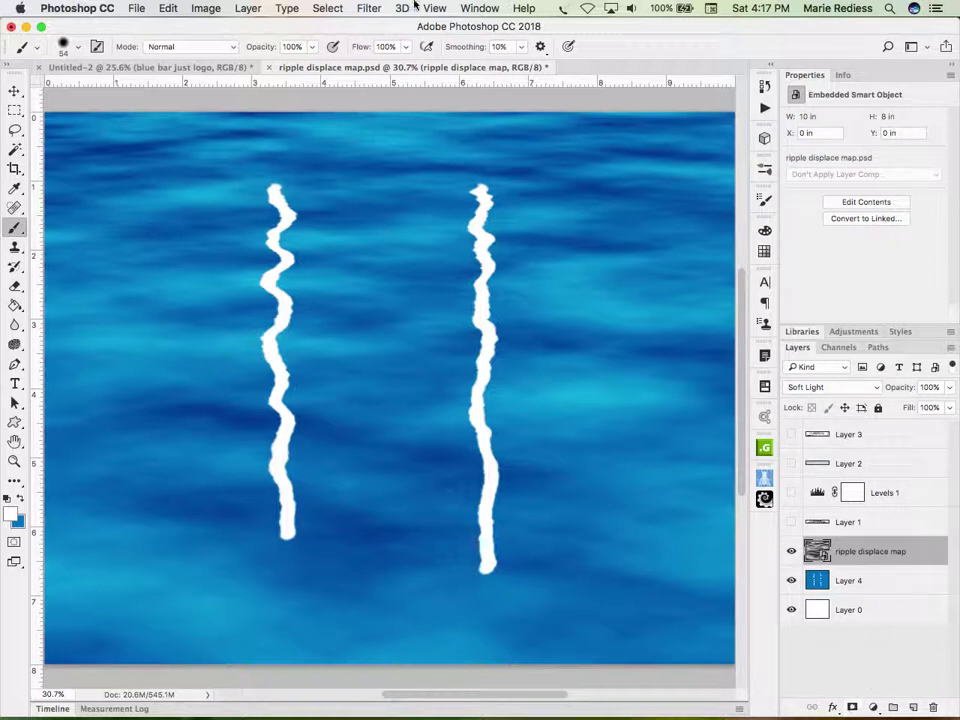
Apply Filter Gallery Plastic Wrap with Highlight Strength 17, Detail 4 and Smoothness 9
{"action": "left_click", "coordinate": [369, 8]}
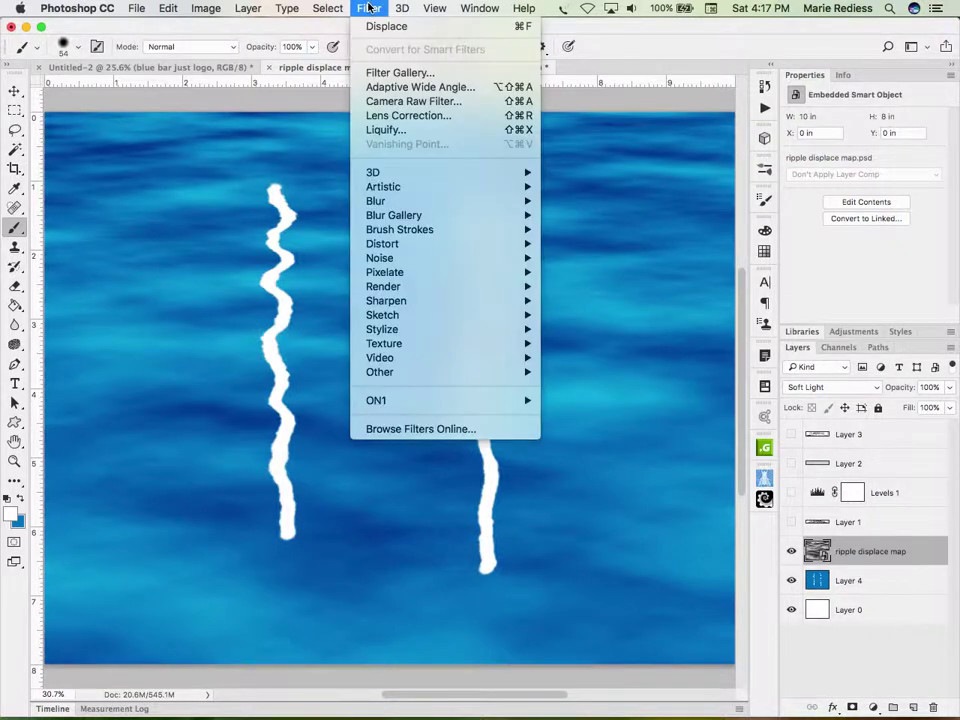
{"action": "left_click", "coordinate": [370, 72]}
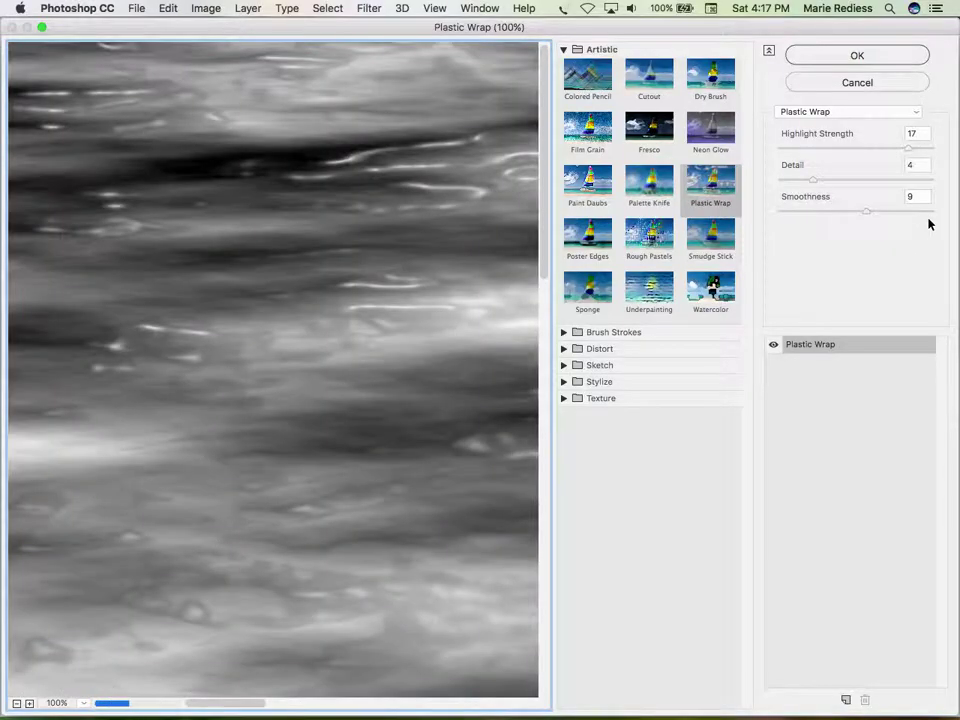
{"action": "left_click", "coordinate": [16, 704]}
{"action": "left_click", "coordinate": [16, 704]}
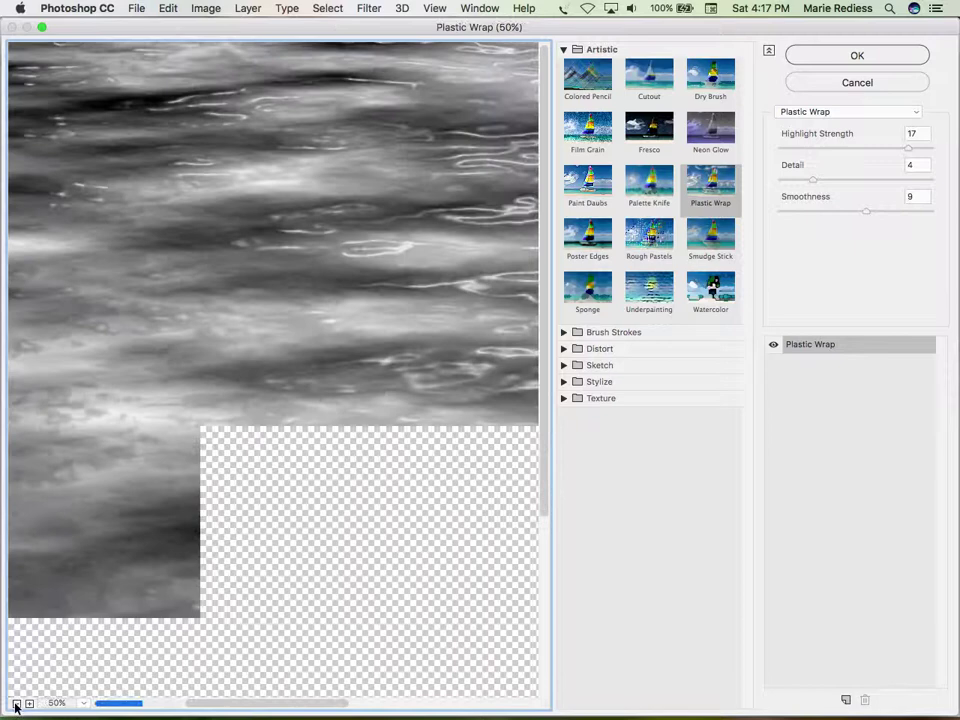
{"action": "left_click", "coordinate": [16, 704]}
{"action": "left_click", "coordinate": [16, 704]}
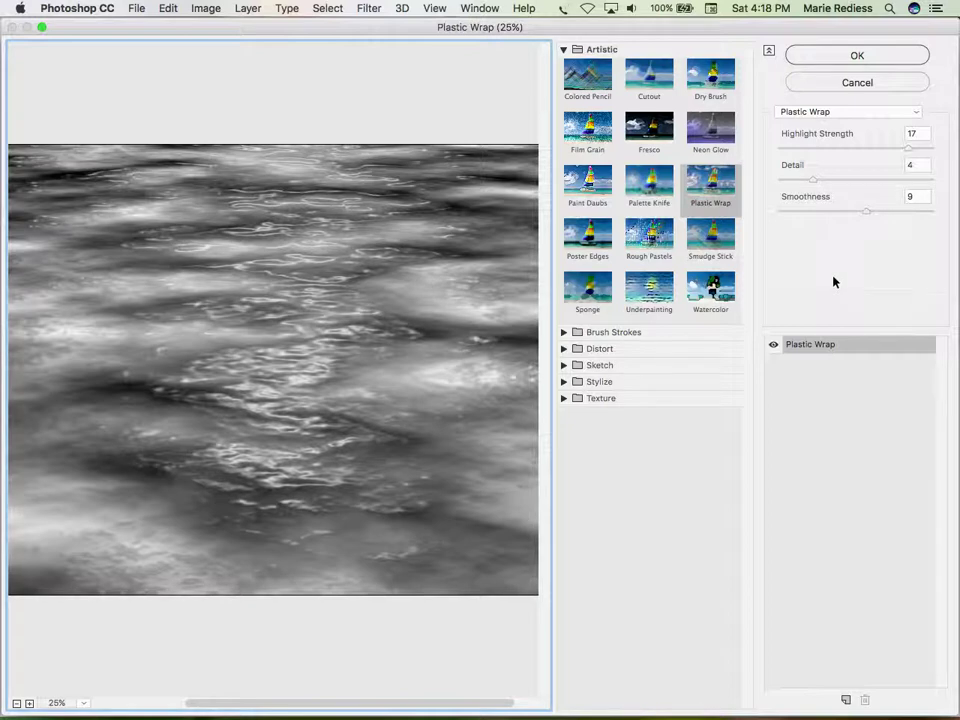
{"action": "left_click", "coordinate": [883, 55]}
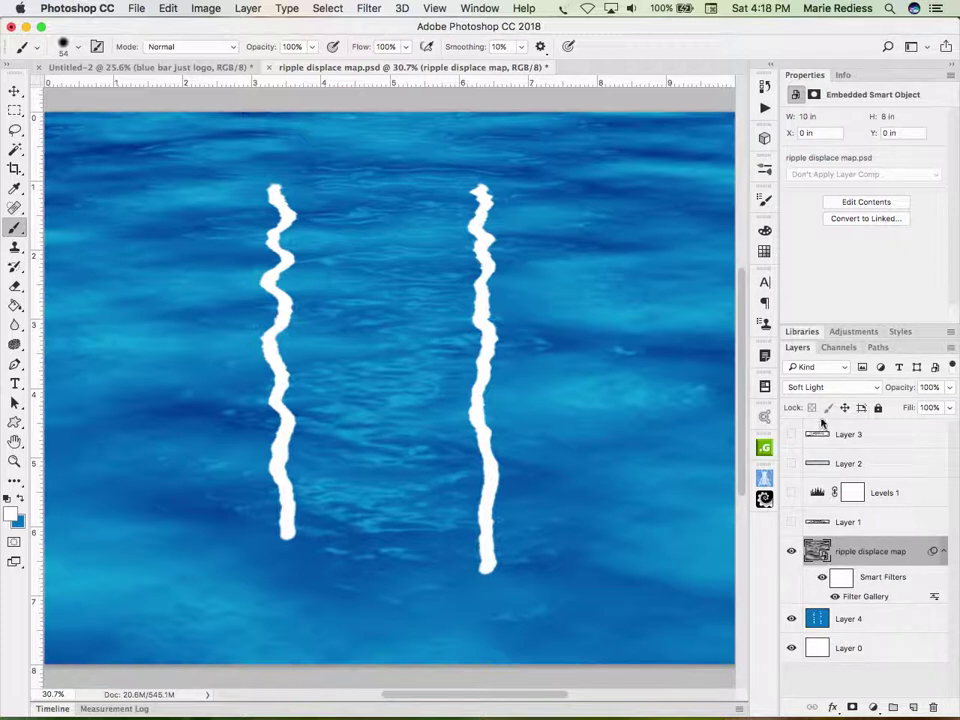
Bring the Untitled-2 title card document to the front
{"action": "left_click", "coordinate": [135, 68]}
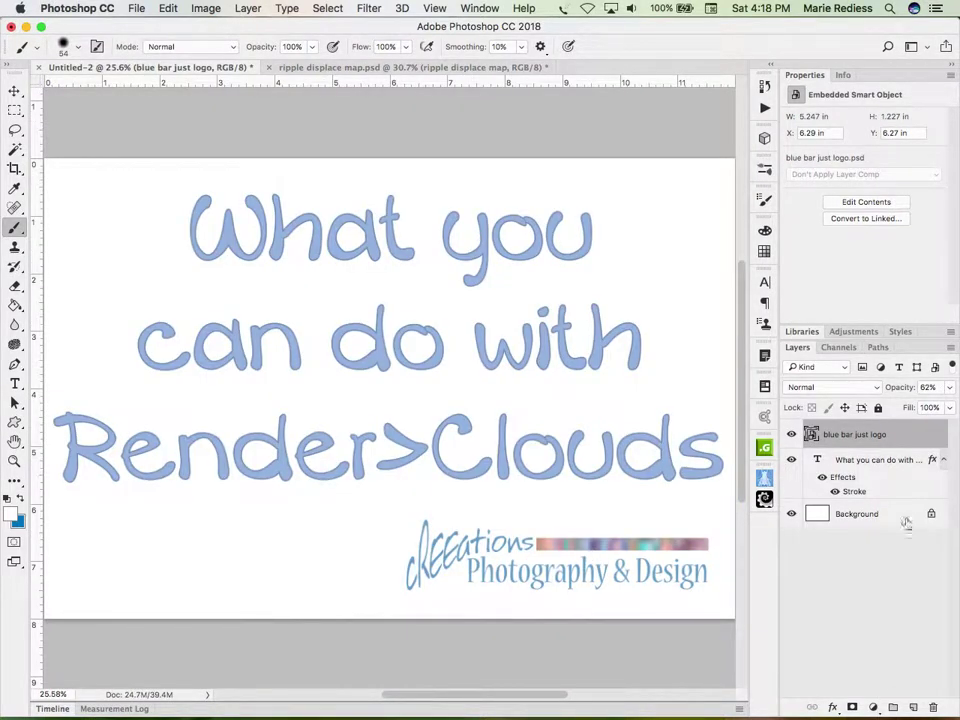